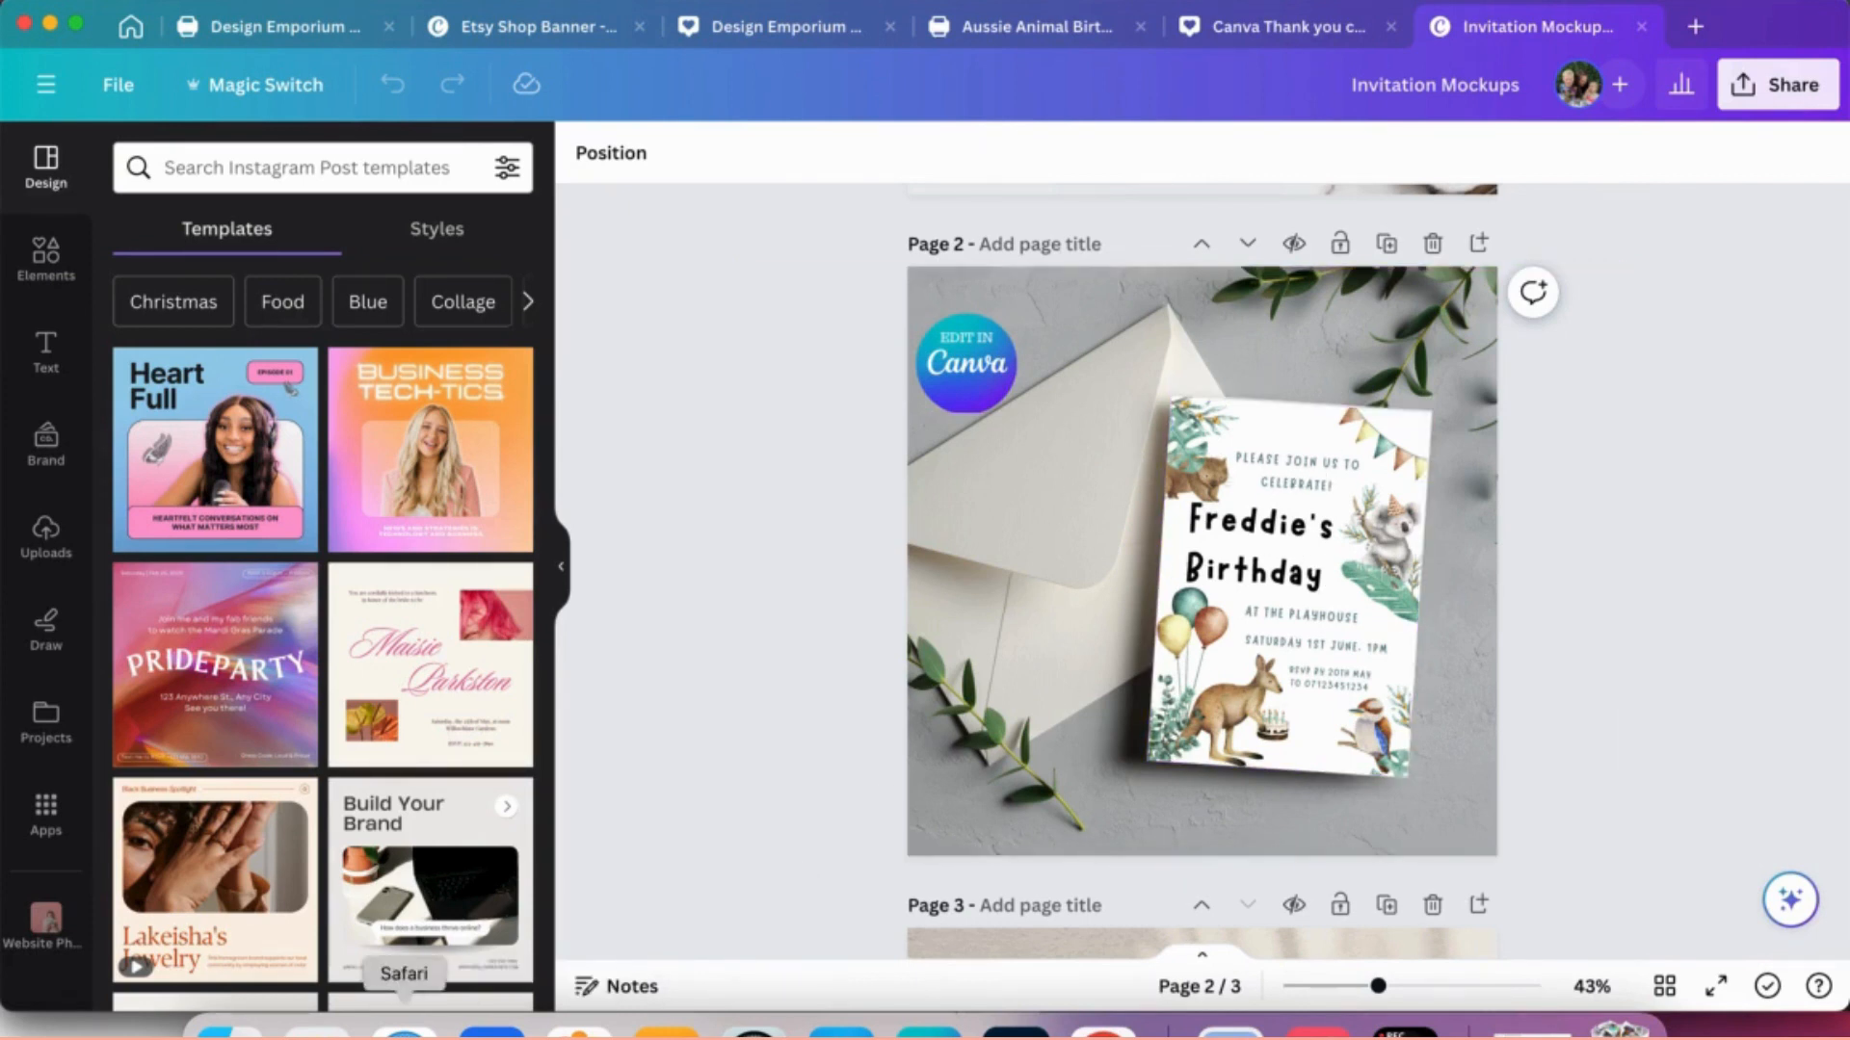
{"action": "left_click", "coordinate": [402, 1019]}
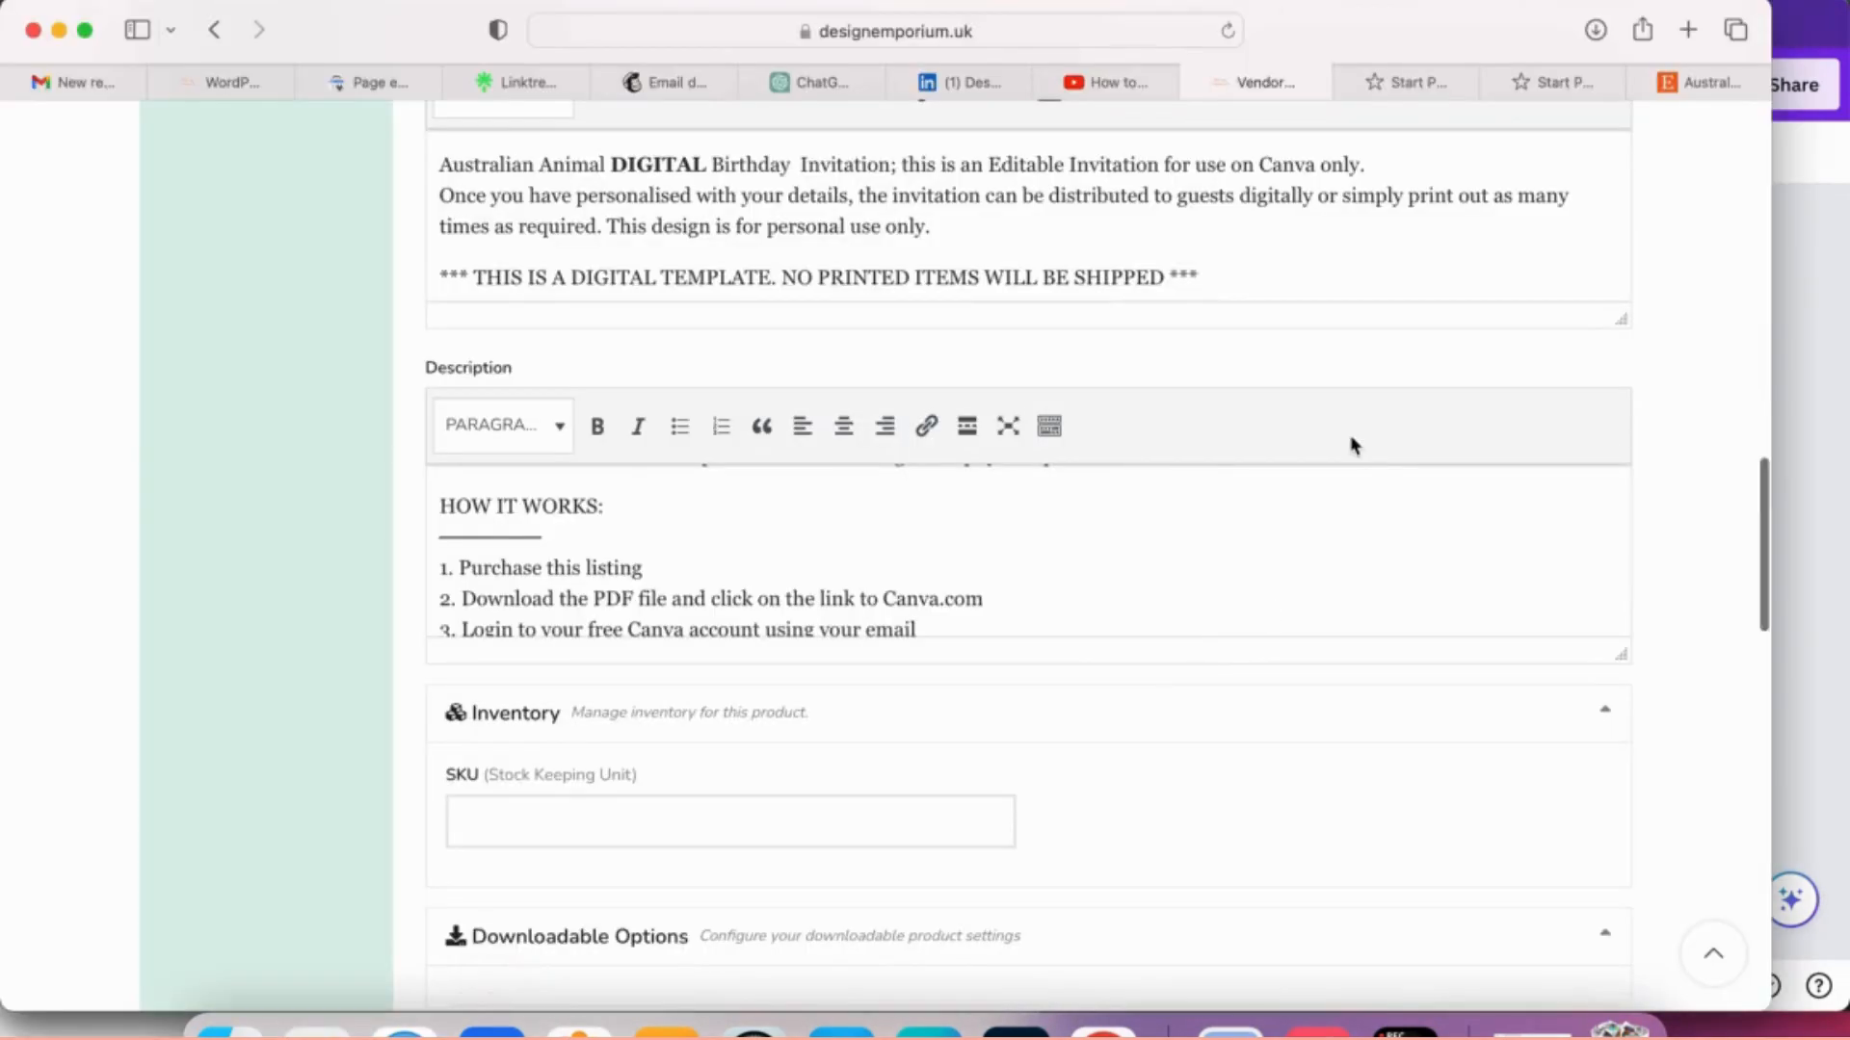
{"action": "scroll", "coordinate": [1353, 445], "scroll_direction": "up", "scroll_amount": 5}
{"action": "scroll", "coordinate": [1353, 445], "scroll_direction": "up", "scroll_amount": 4}
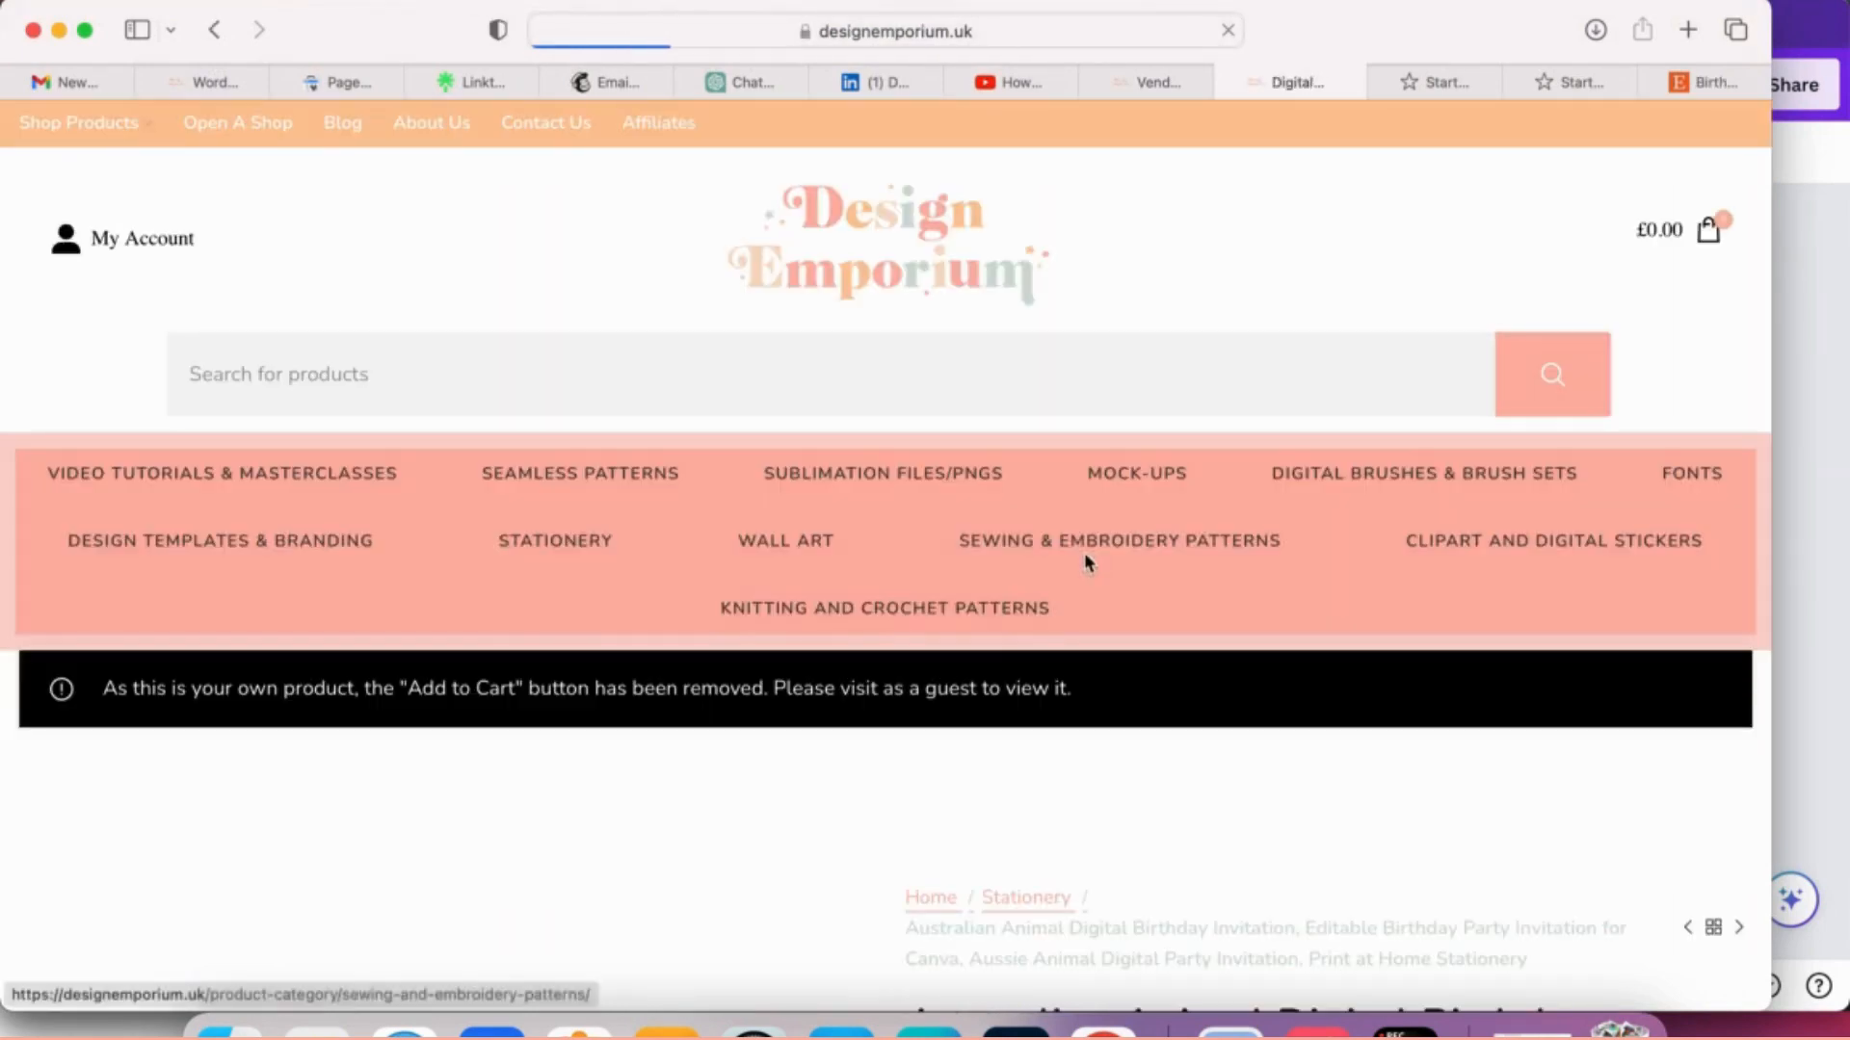
{"action": "scroll", "coordinate": [991, 657], "scroll_direction": "down", "scroll_amount": 5}
{"action": "scroll", "coordinate": [991, 658], "scroll_direction": "down", "scroll_amount": 3}
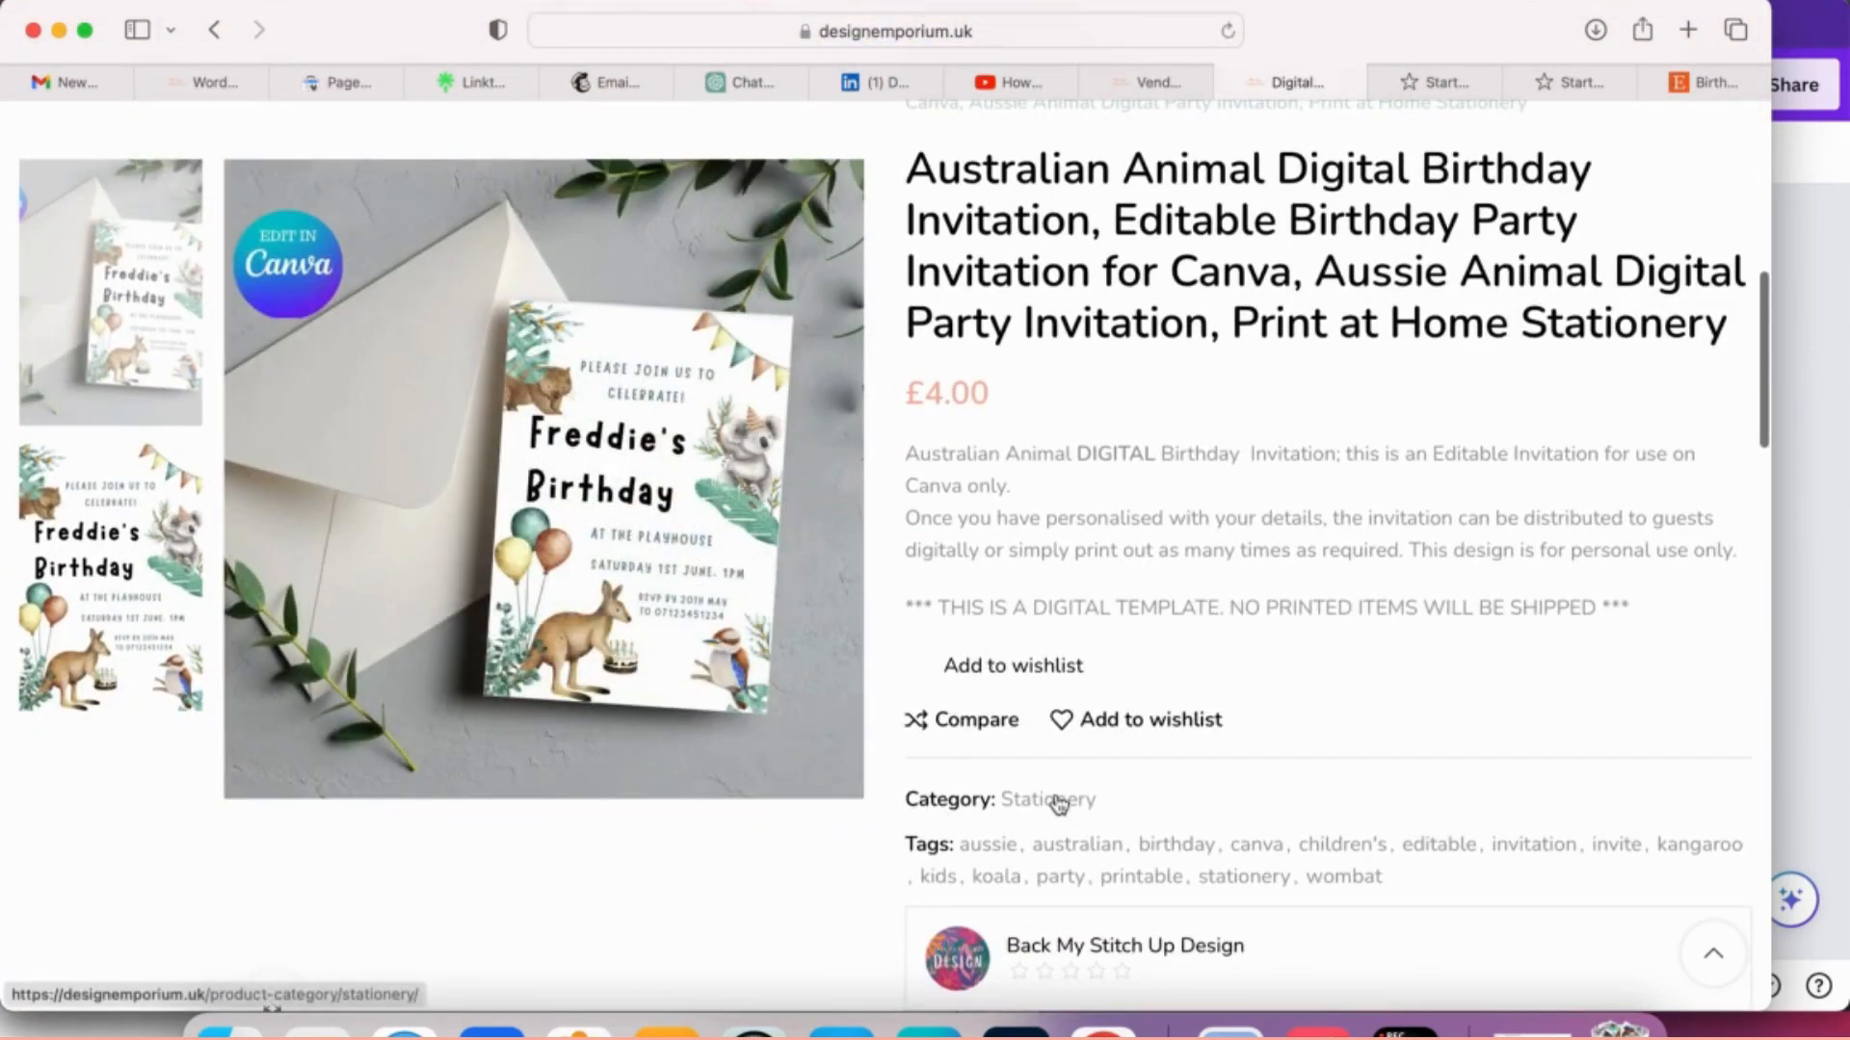
{"action": "scroll", "coordinate": [1059, 804], "scroll_direction": "up", "scroll_amount": 3}
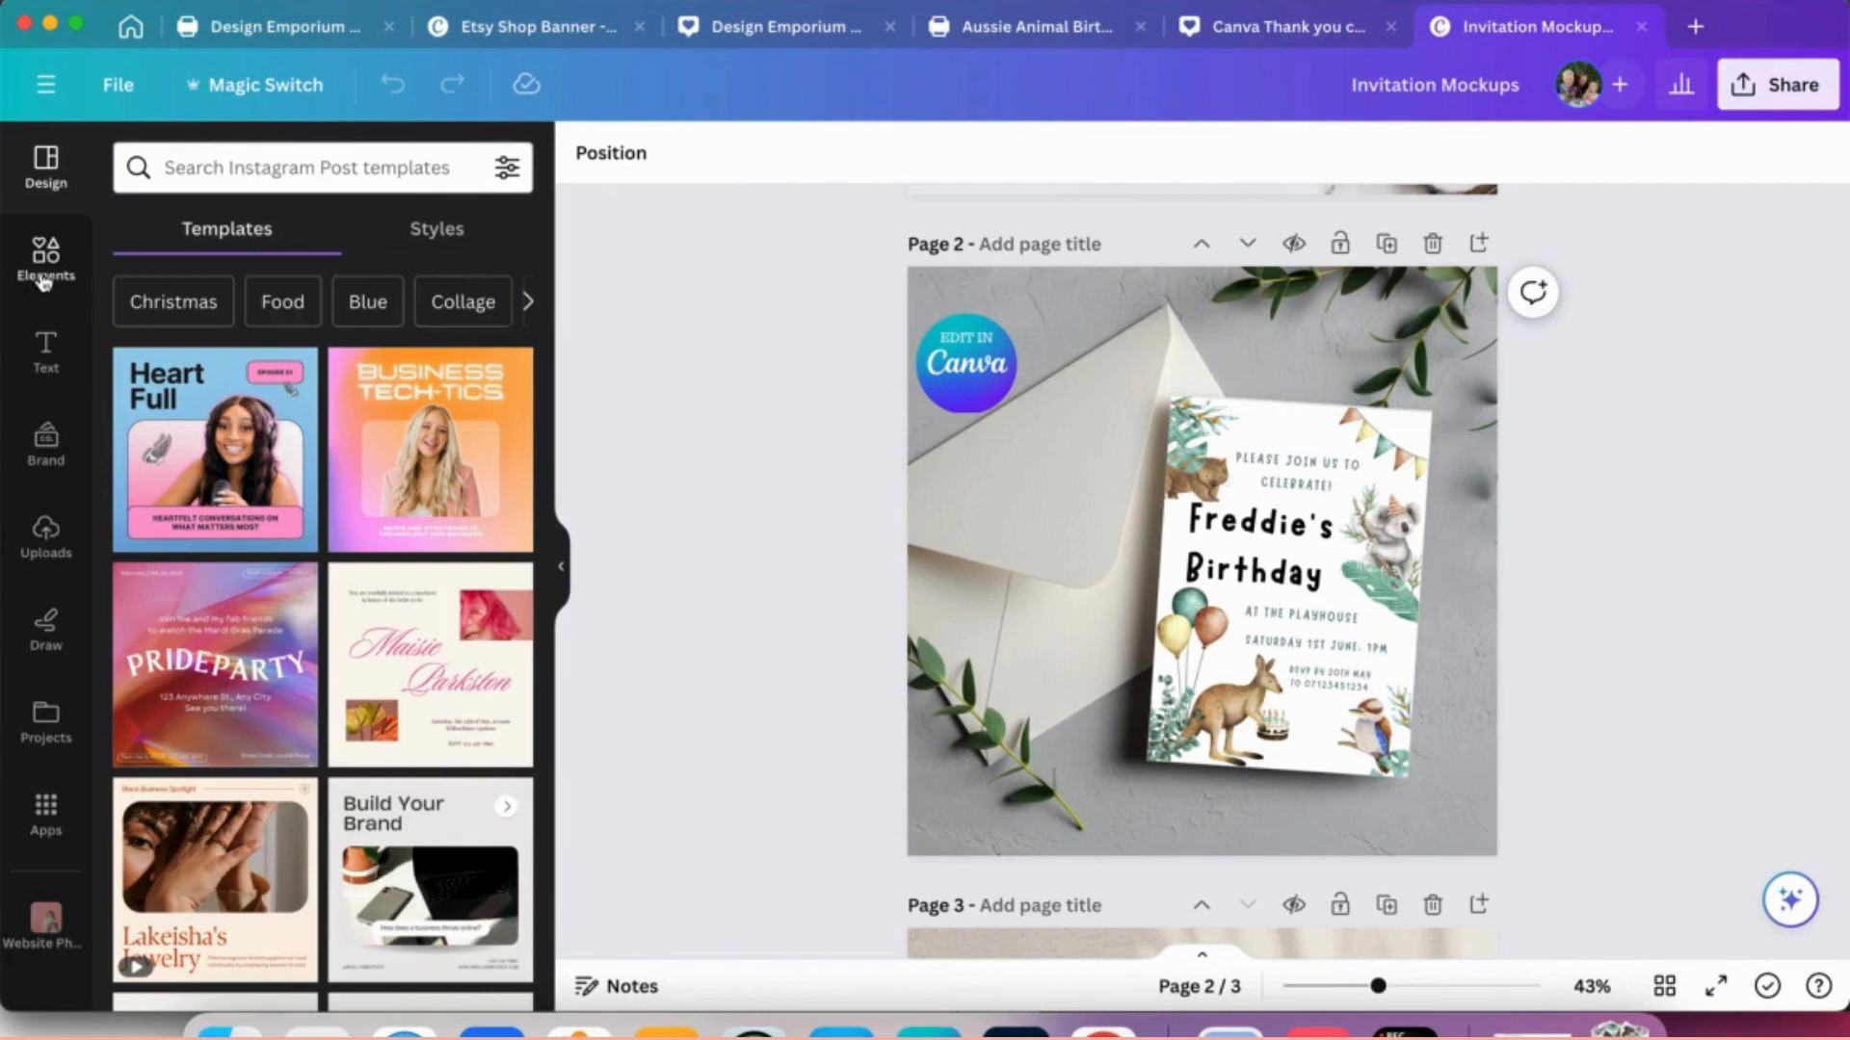
- Search Elements for 'card and envelope', filter to Photos, and add the pink card photo to page 2
{"action": "left_click", "coordinate": [210, 166]}
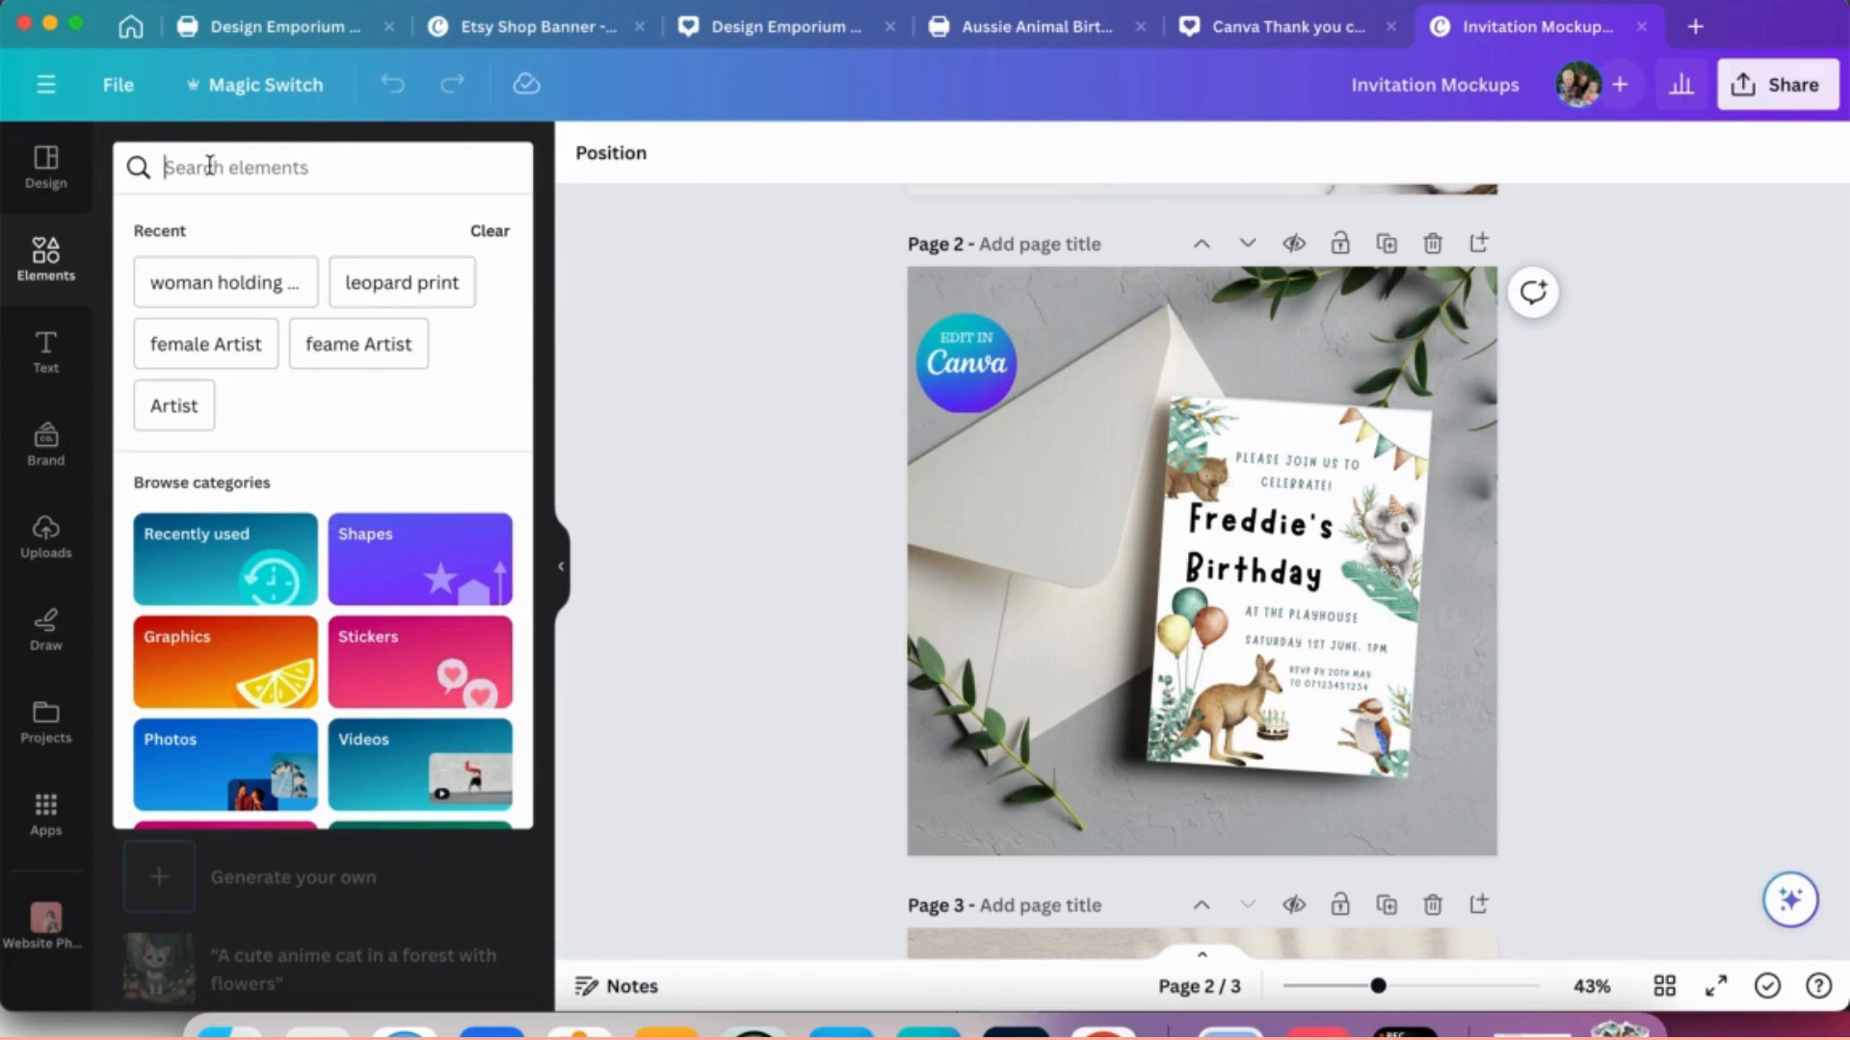
{"action": "type", "text": "card and en"}
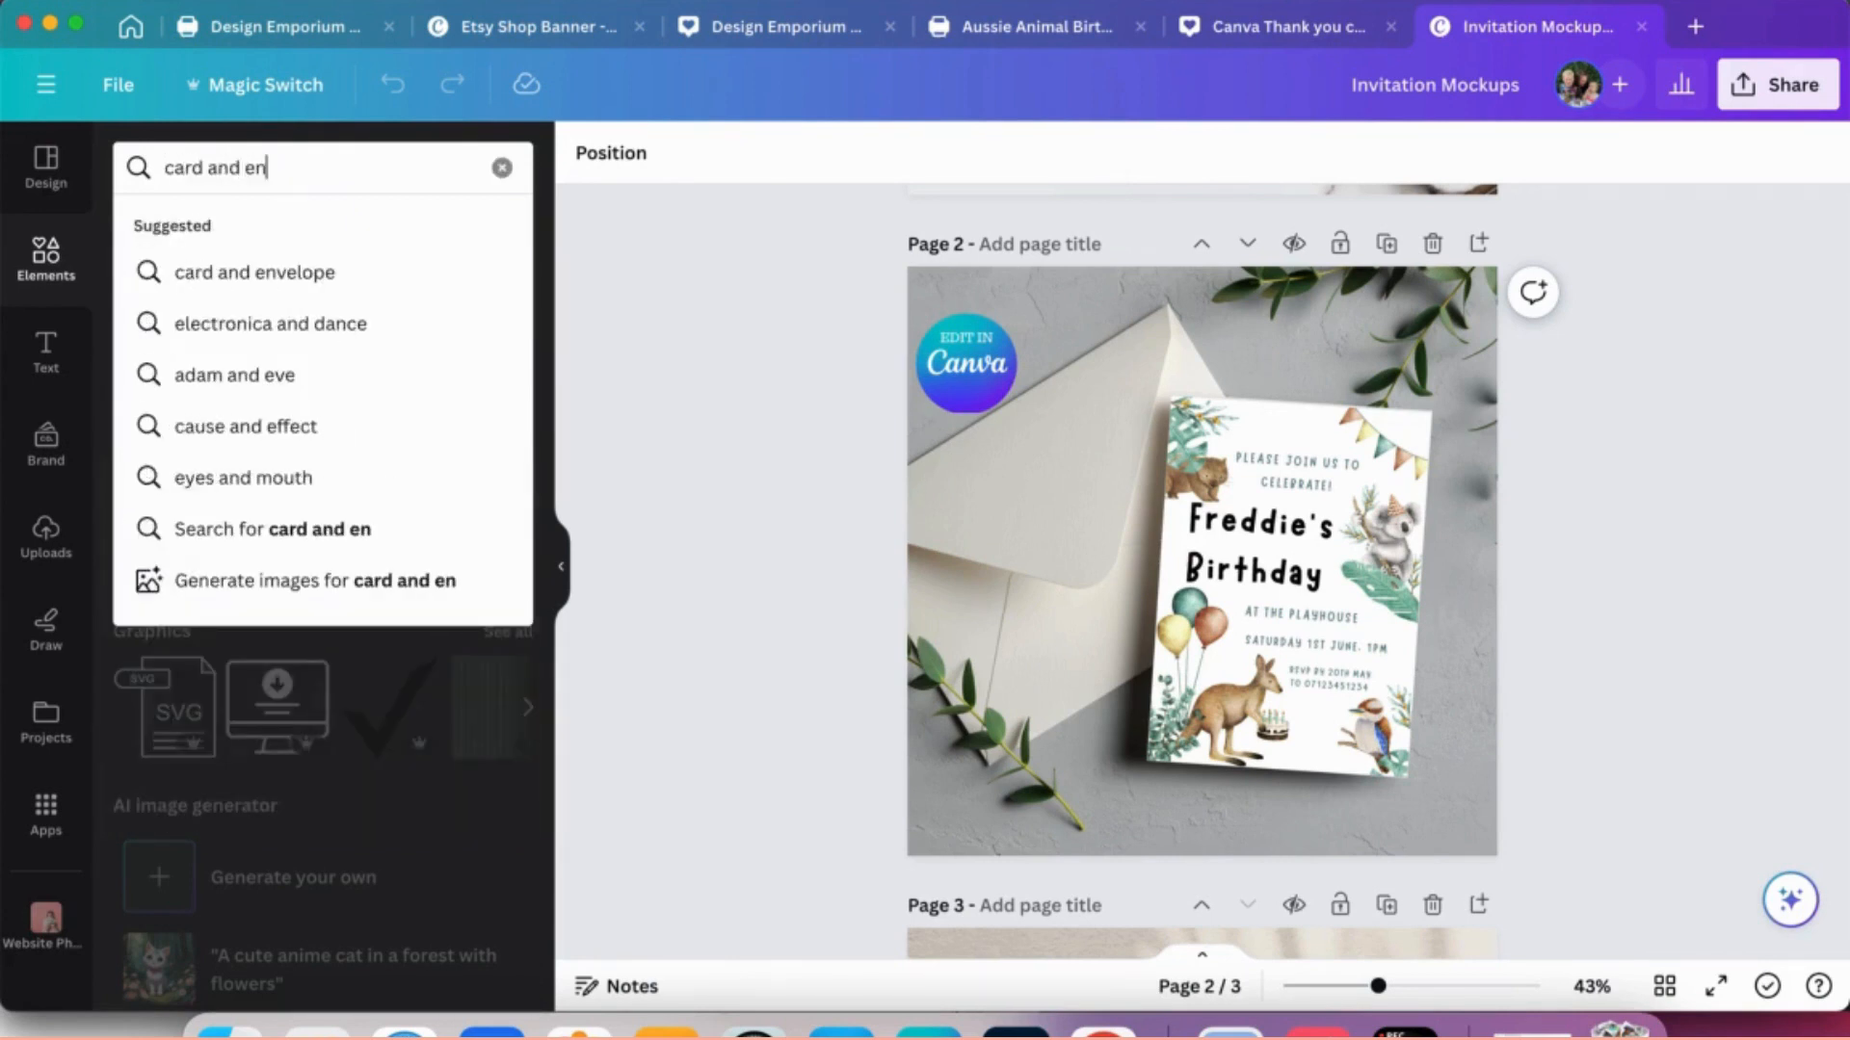
{"action": "type", "text": "velope"}
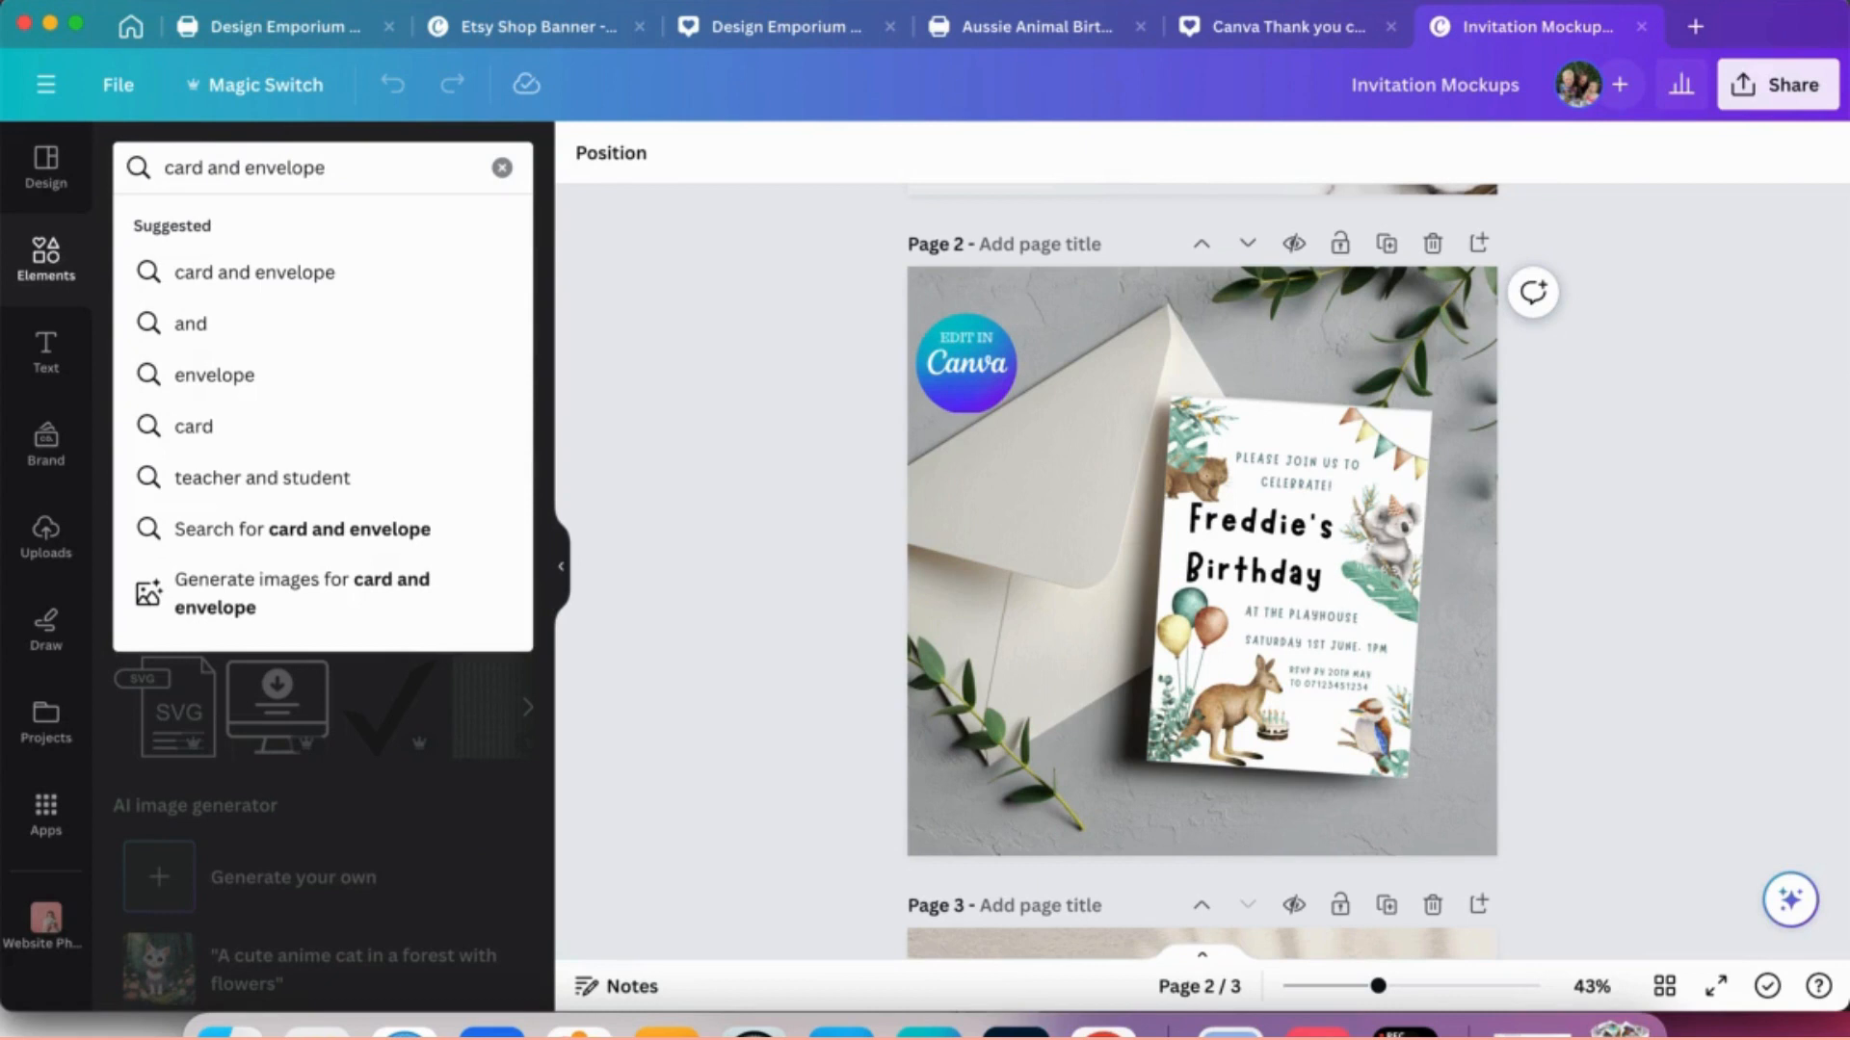
{"action": "key", "text": "Return"}
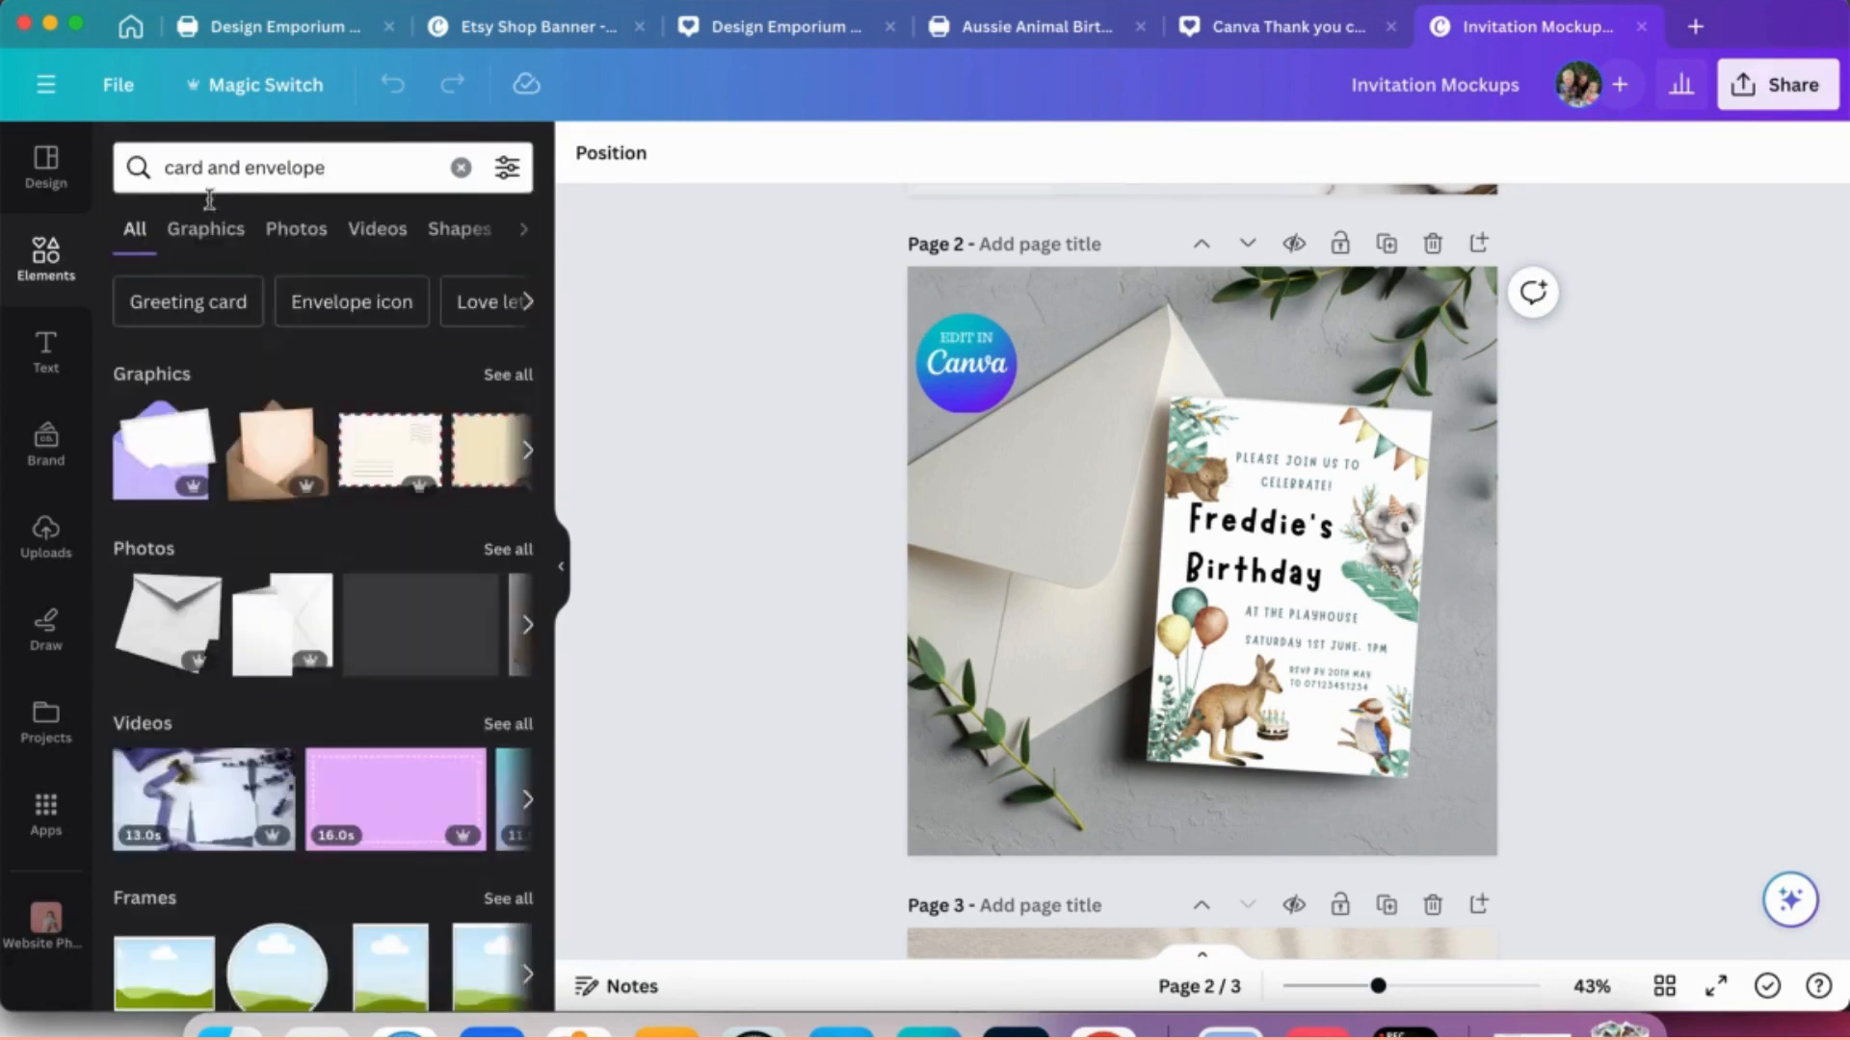
{"action": "left_click", "coordinate": [295, 228]}
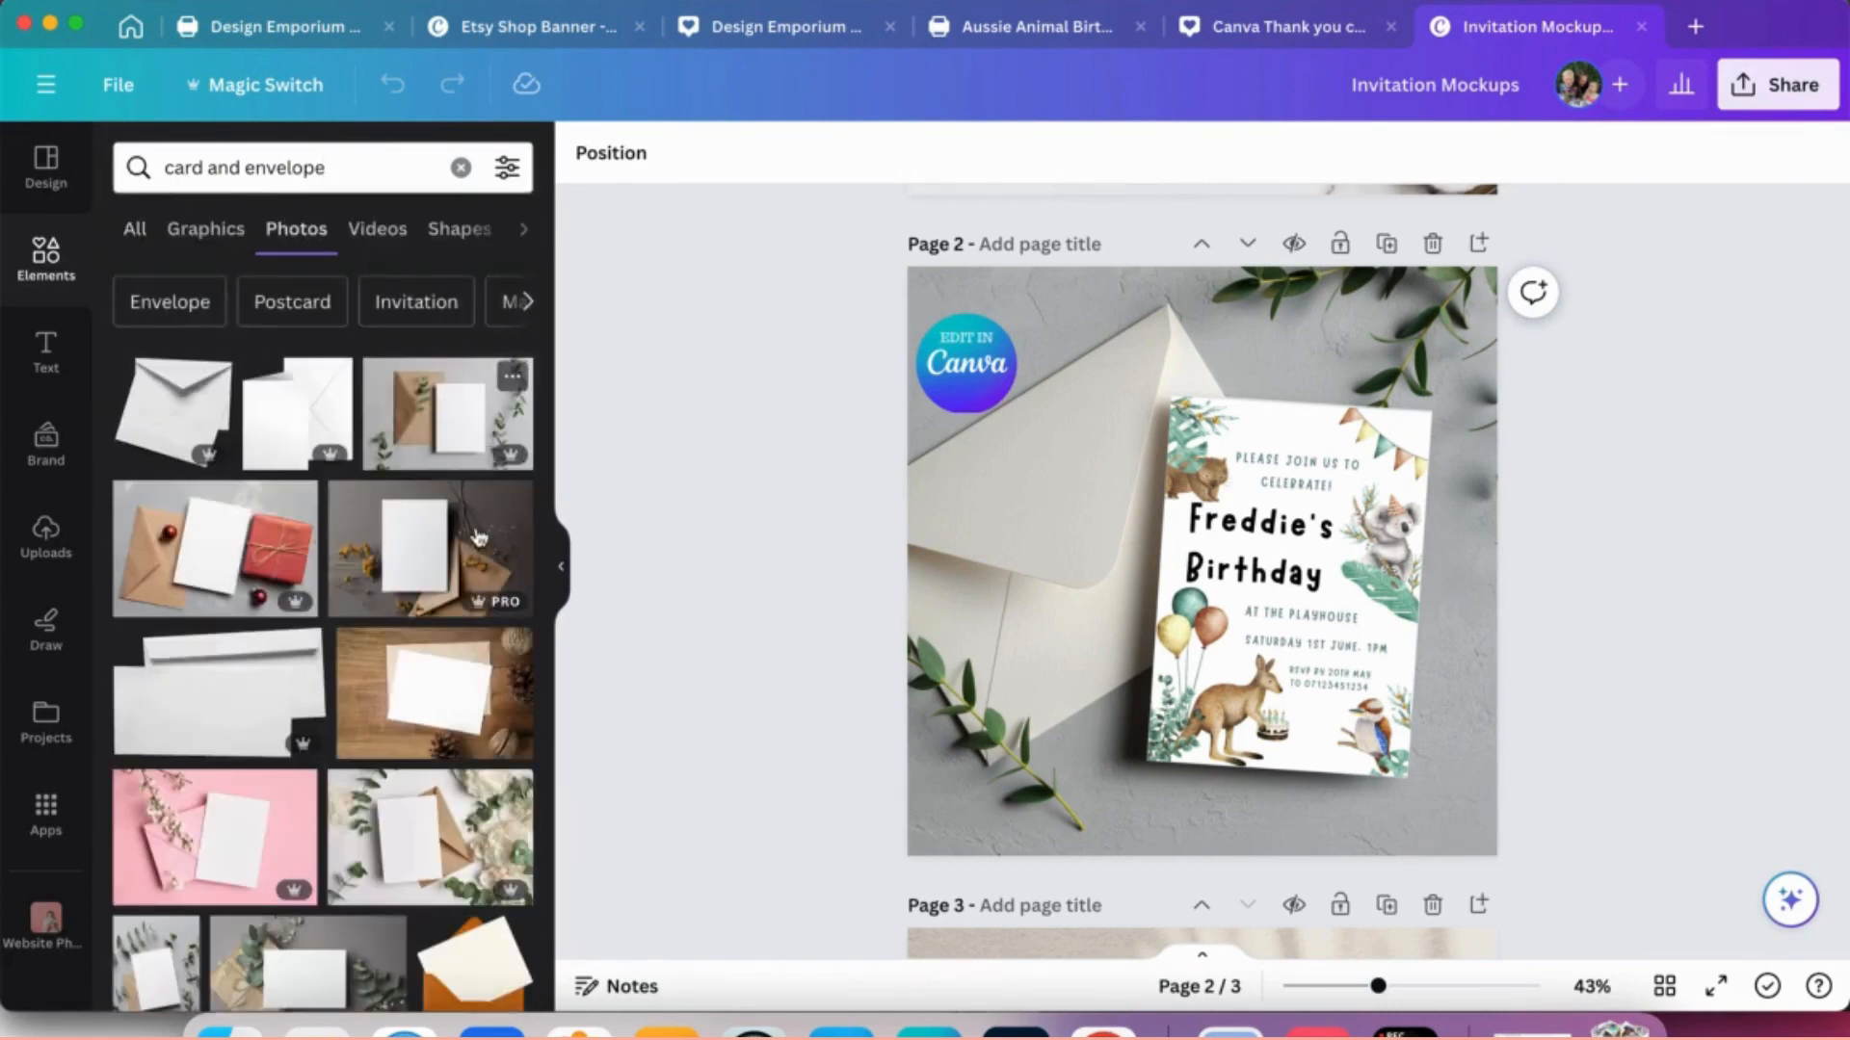
{"action": "scroll", "coordinate": [477, 588], "scroll_direction": "down", "scroll_amount": 3}
{"action": "scroll", "coordinate": [477, 588], "scroll_direction": "down", "scroll_amount": 1}
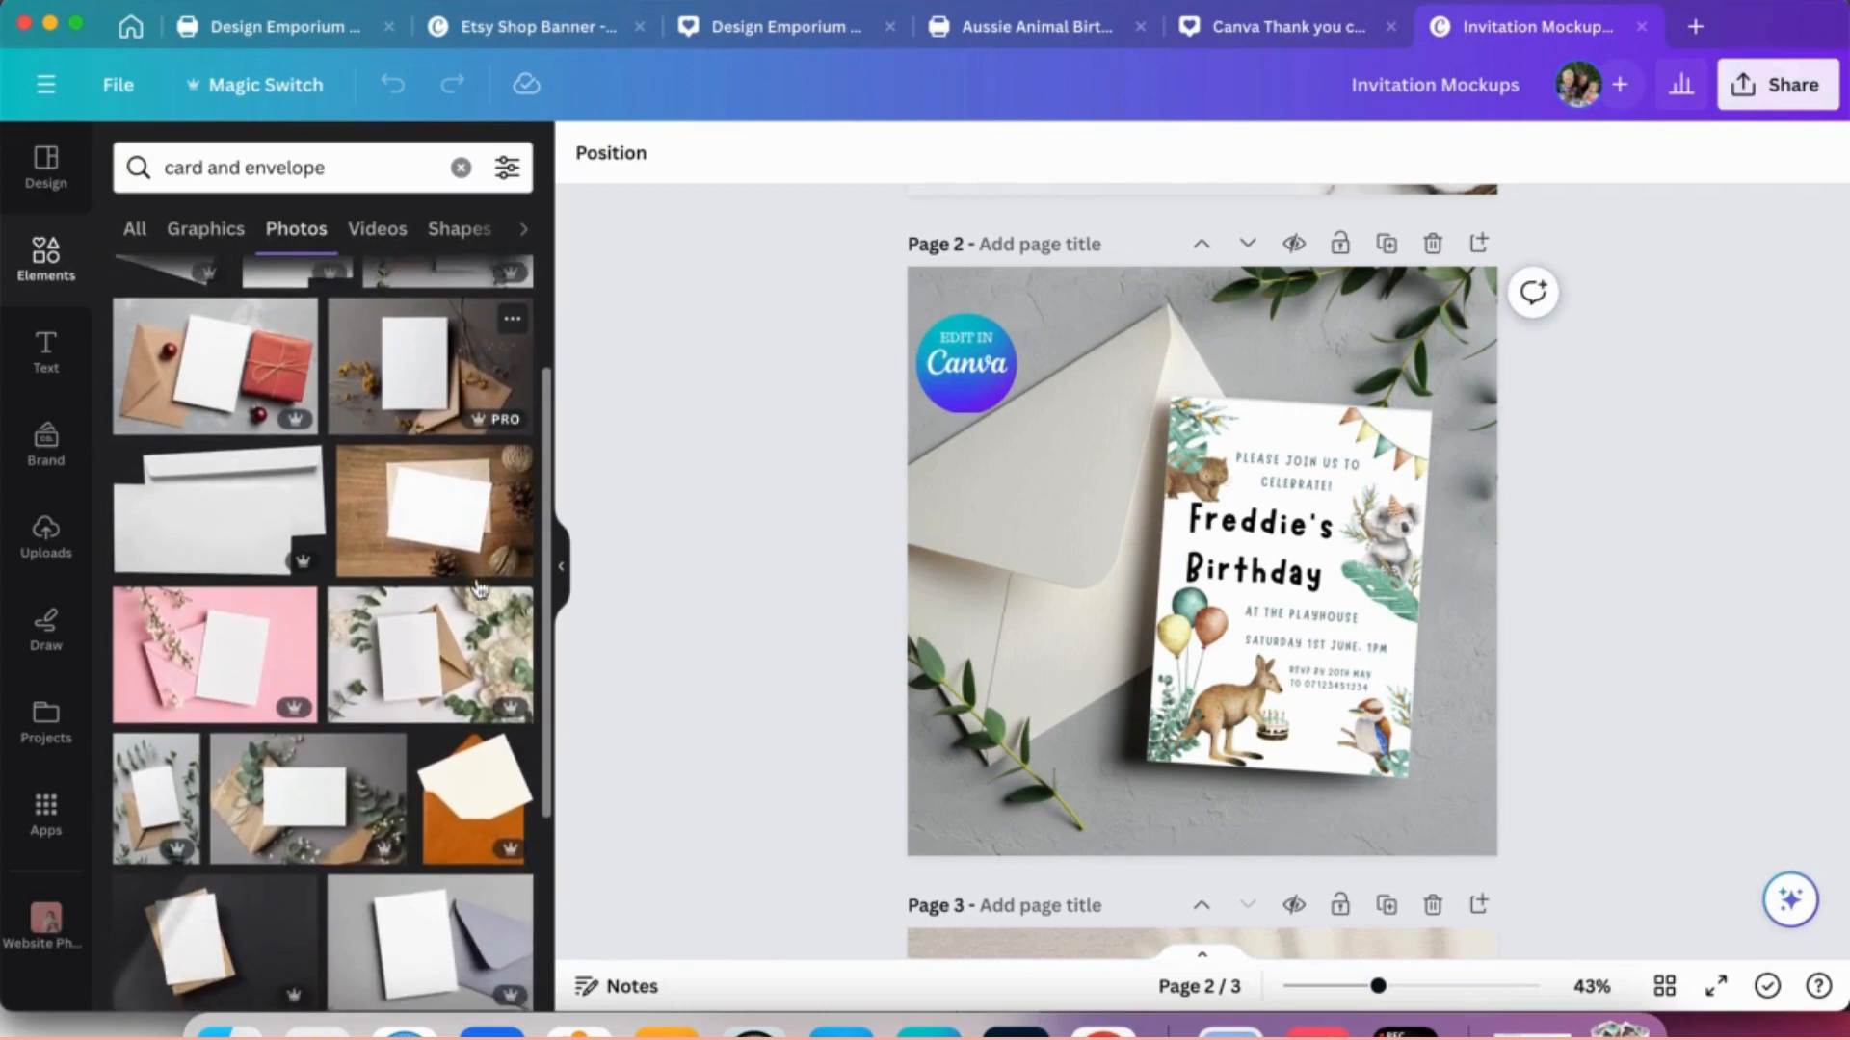
{"action": "left_click", "coordinate": [239, 670]}
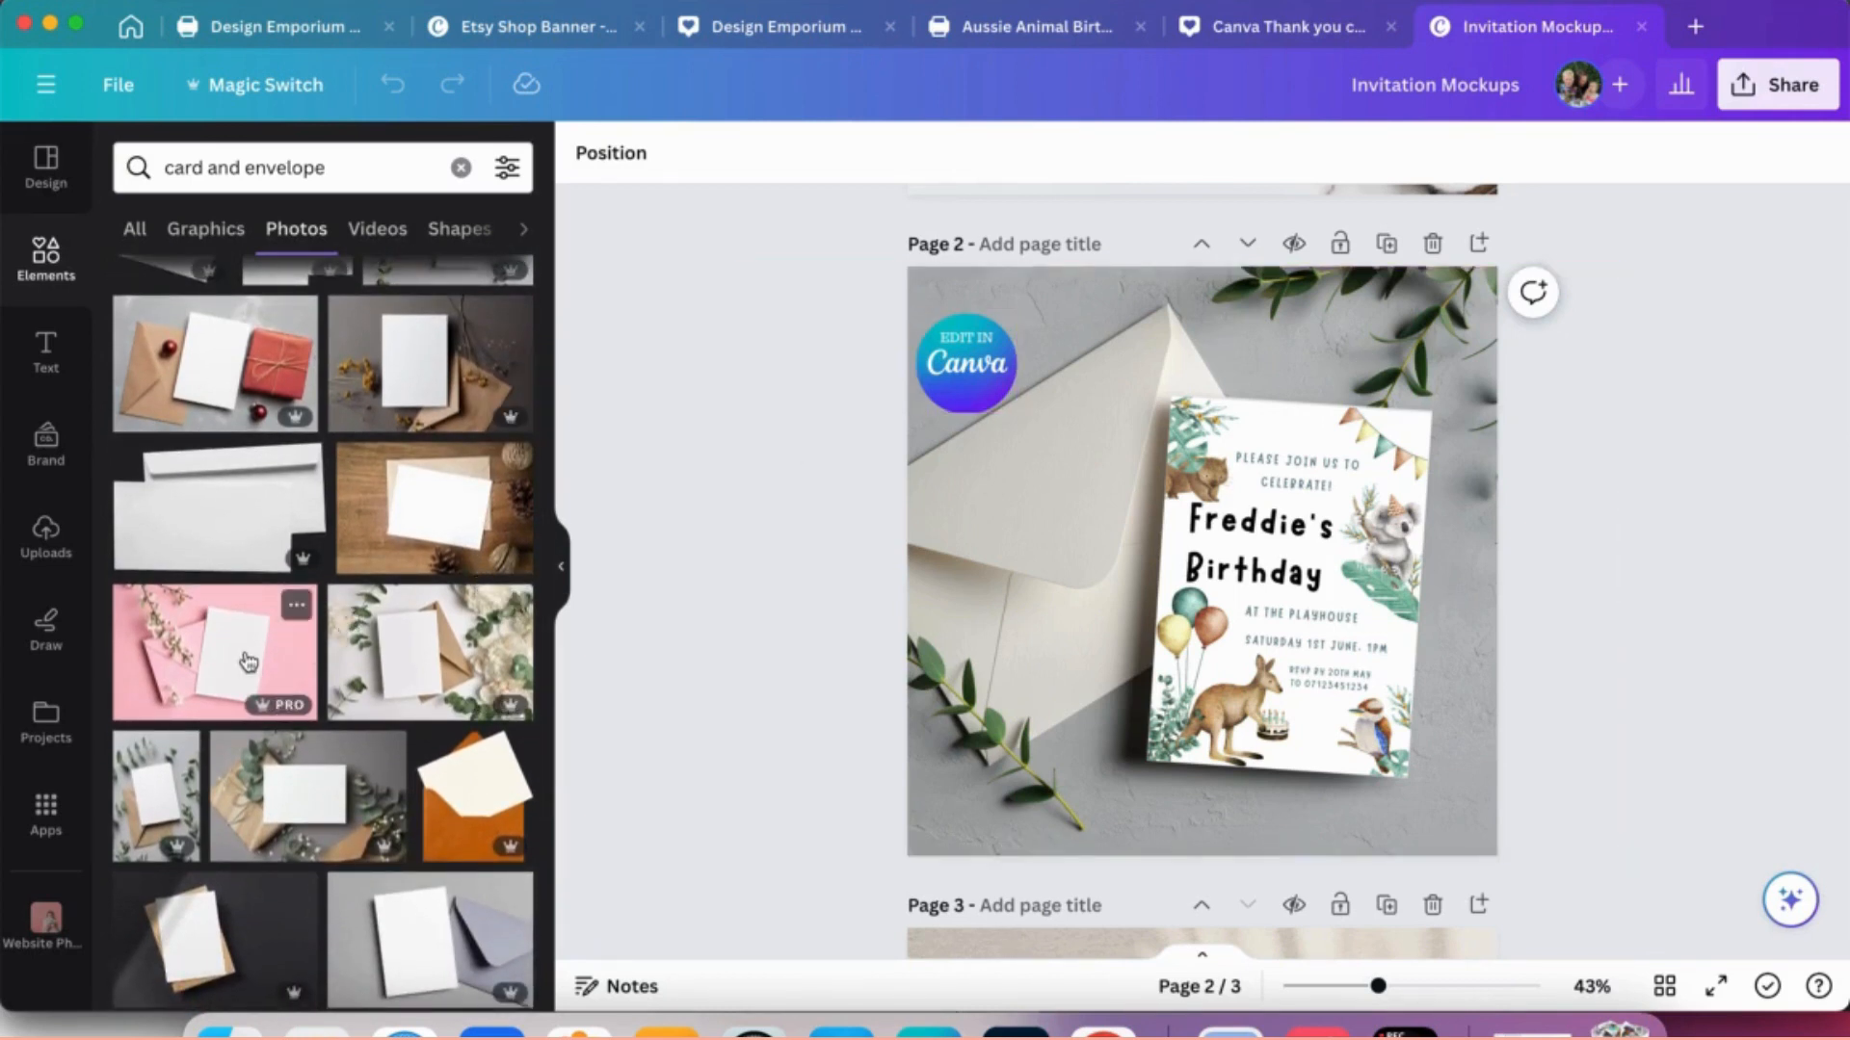
- Duplicate page 2, delete the grey leaves photo, and stretch the pink card photo to fill the page
{"action": "left_click", "coordinate": [1386, 244]}
{"action": "left_click", "coordinate": [1344, 622]}
{"action": "scroll", "coordinate": [1344, 622], "scroll_direction": "down", "scroll_amount": 1}
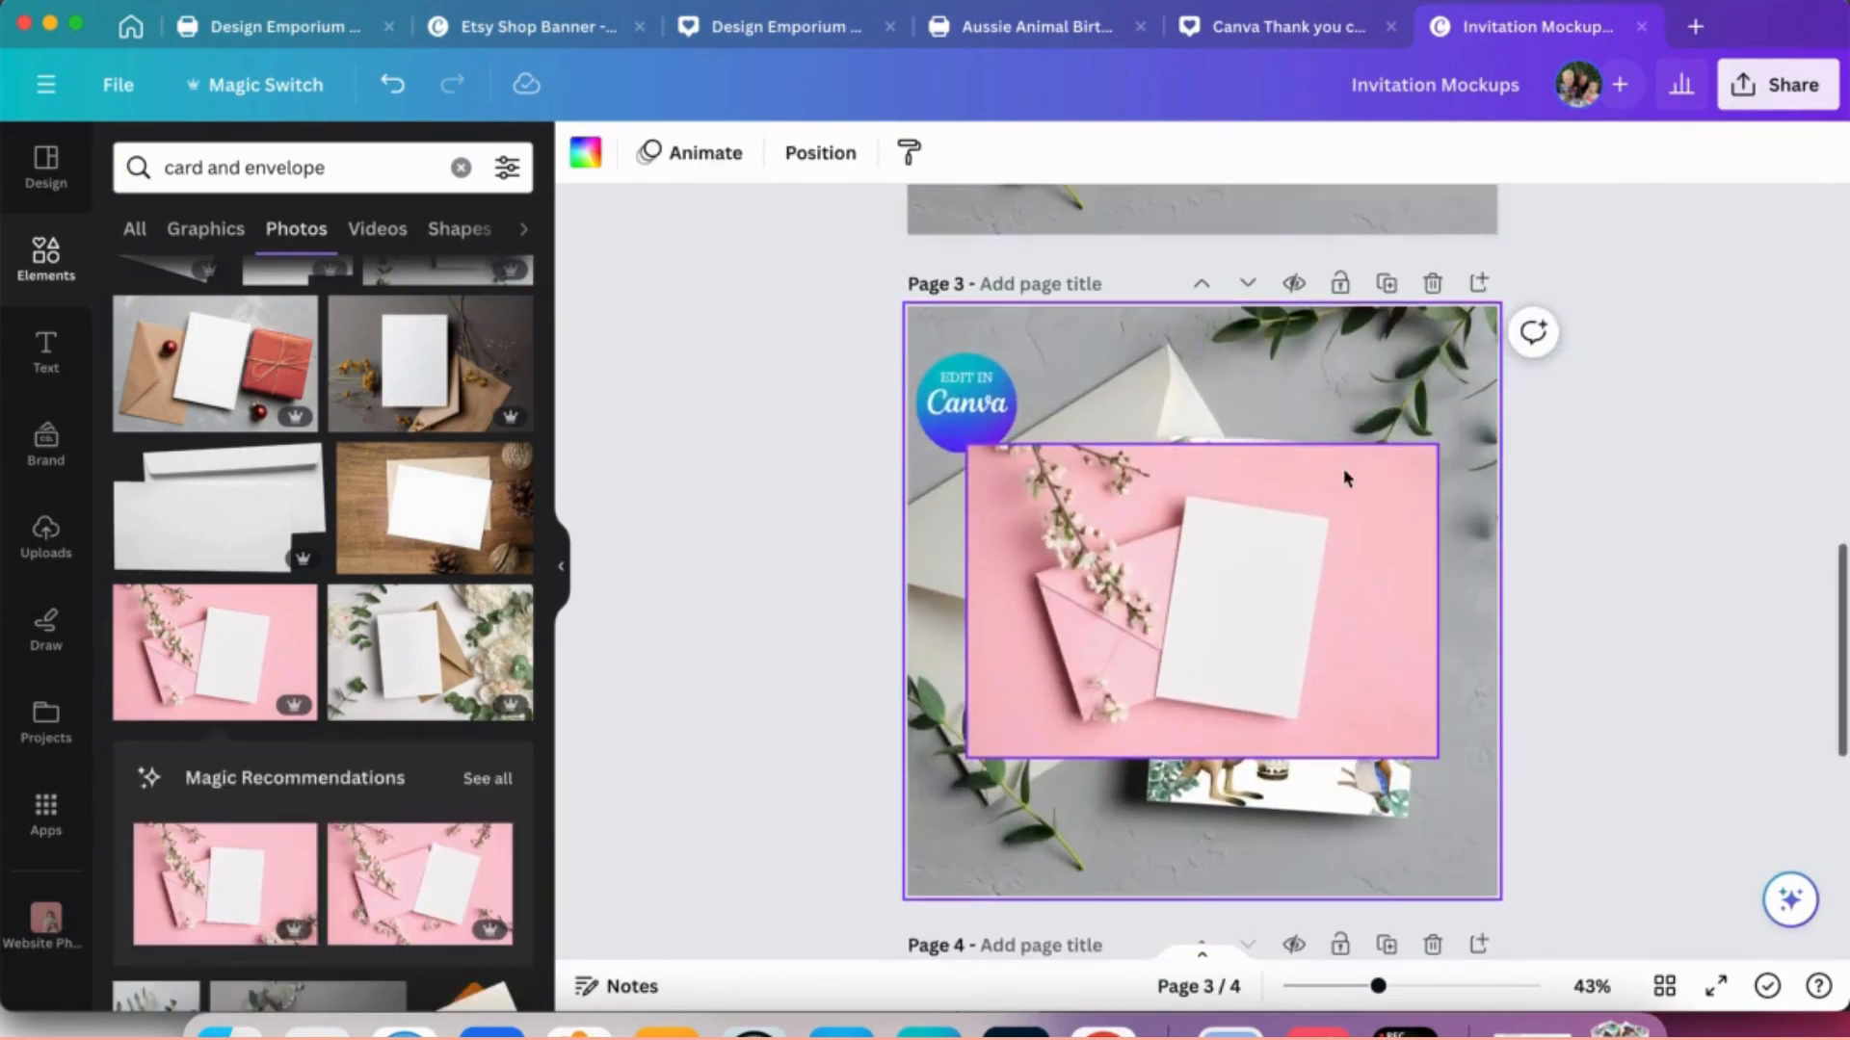
{"action": "key", "text": "BackSpace"}
{"action": "left_click", "coordinate": [1260, 567]}
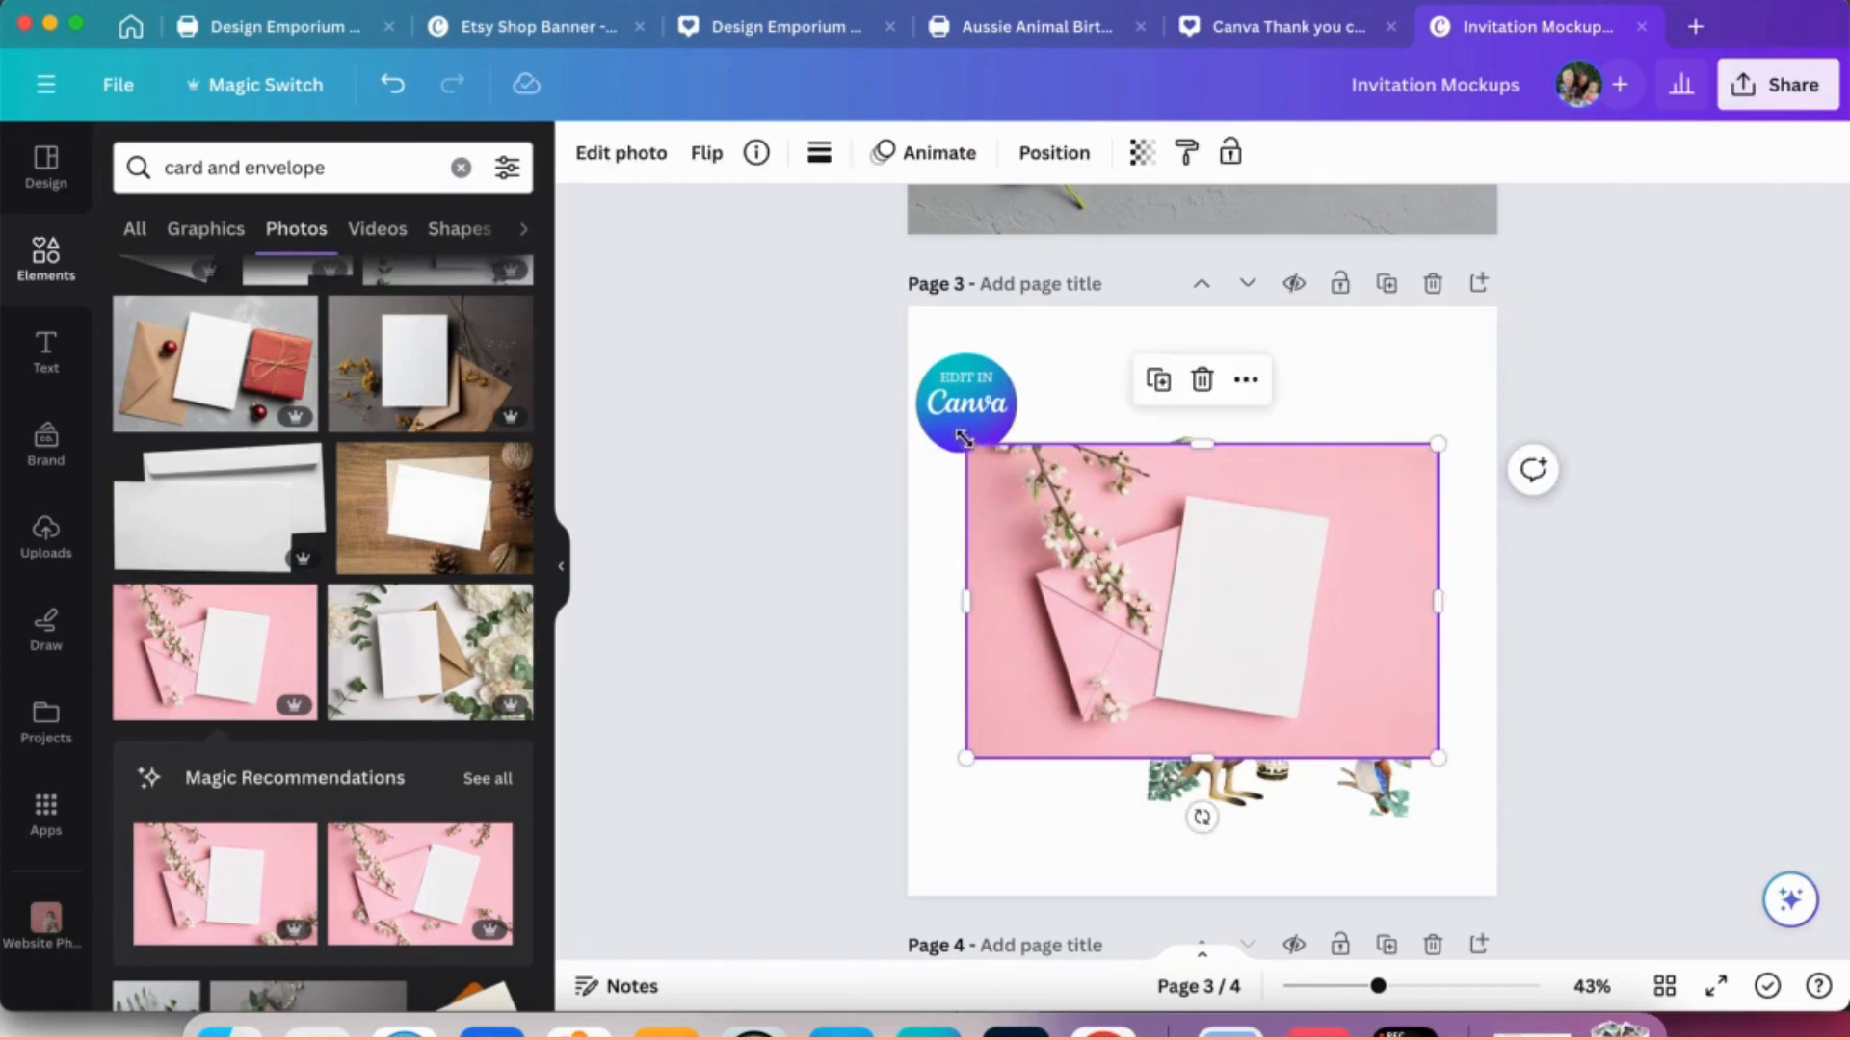
{"action": "left_click_drag", "start_coordinate": [962, 438], "coordinate": [867, 379]}
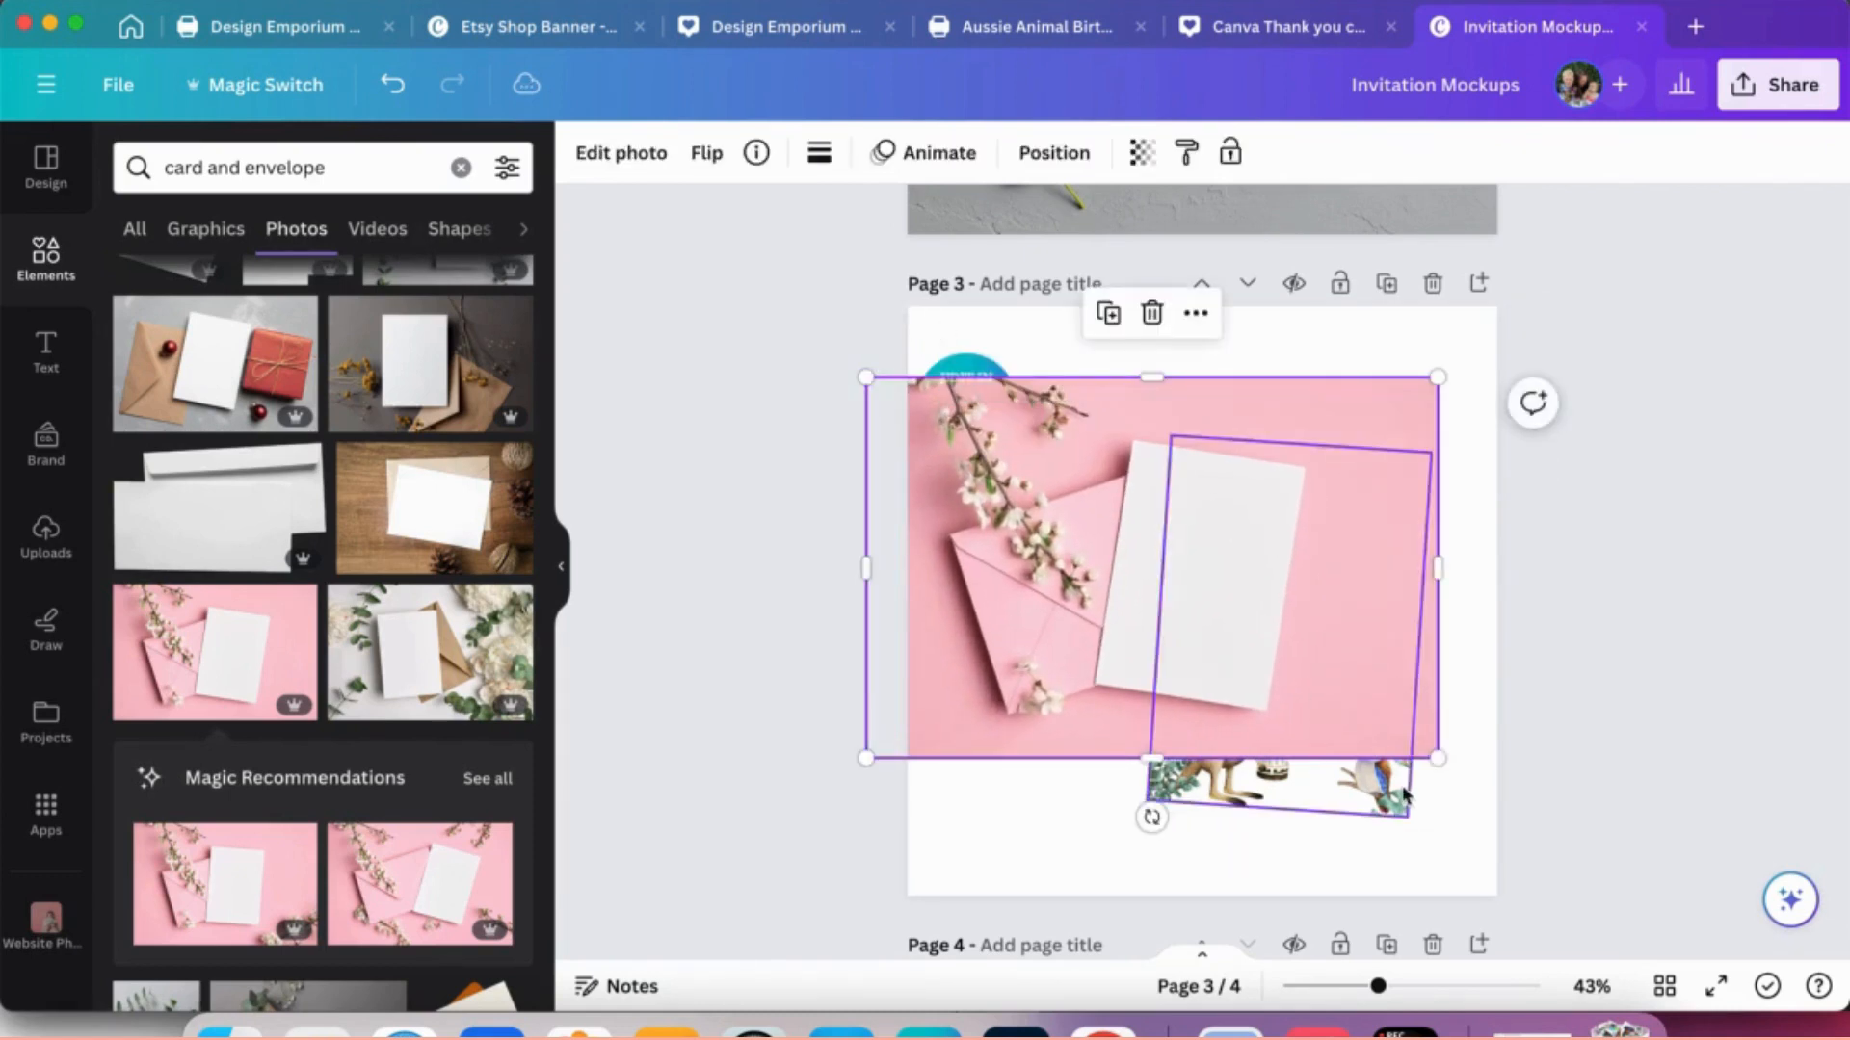
{"action": "left_click_drag", "start_coordinate": [1434, 754], "coordinate": [1597, 896]}
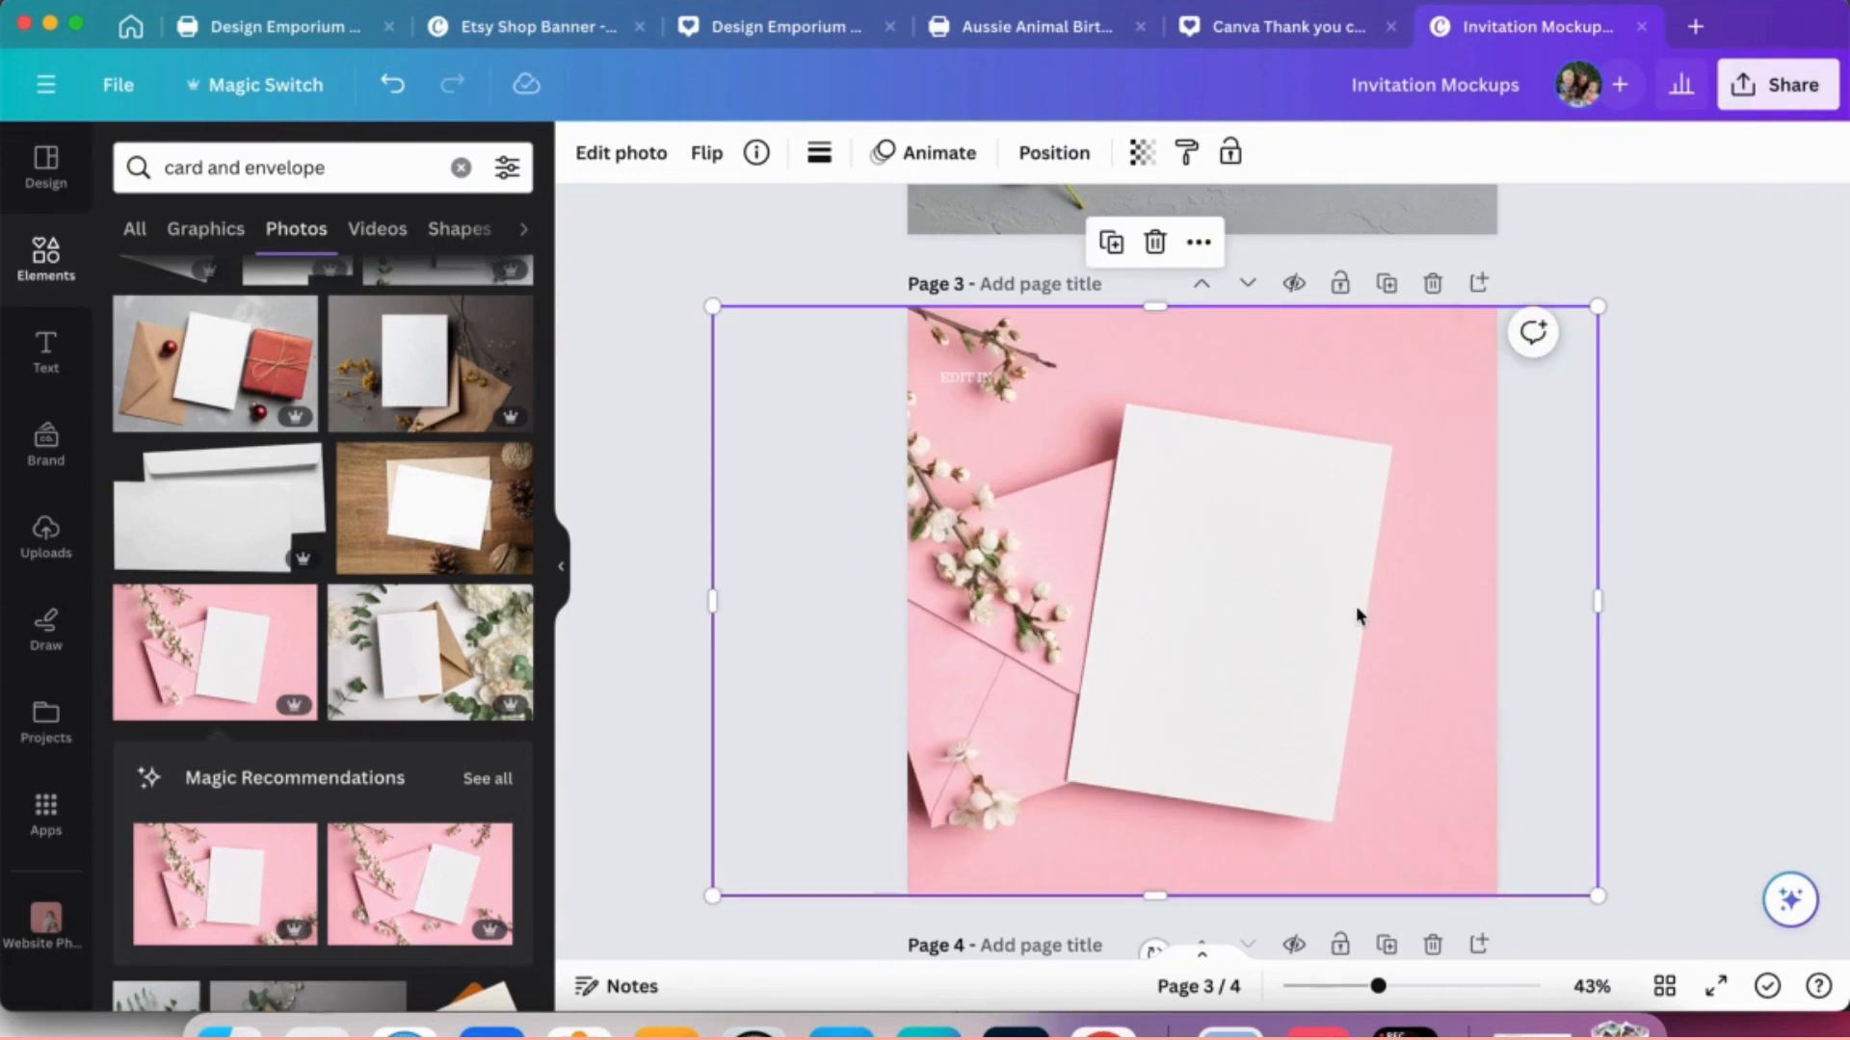
- Send the pink photo to the back and shift the invitation toward the page's right edge
{"action": "left_click", "coordinate": [1054, 151]}
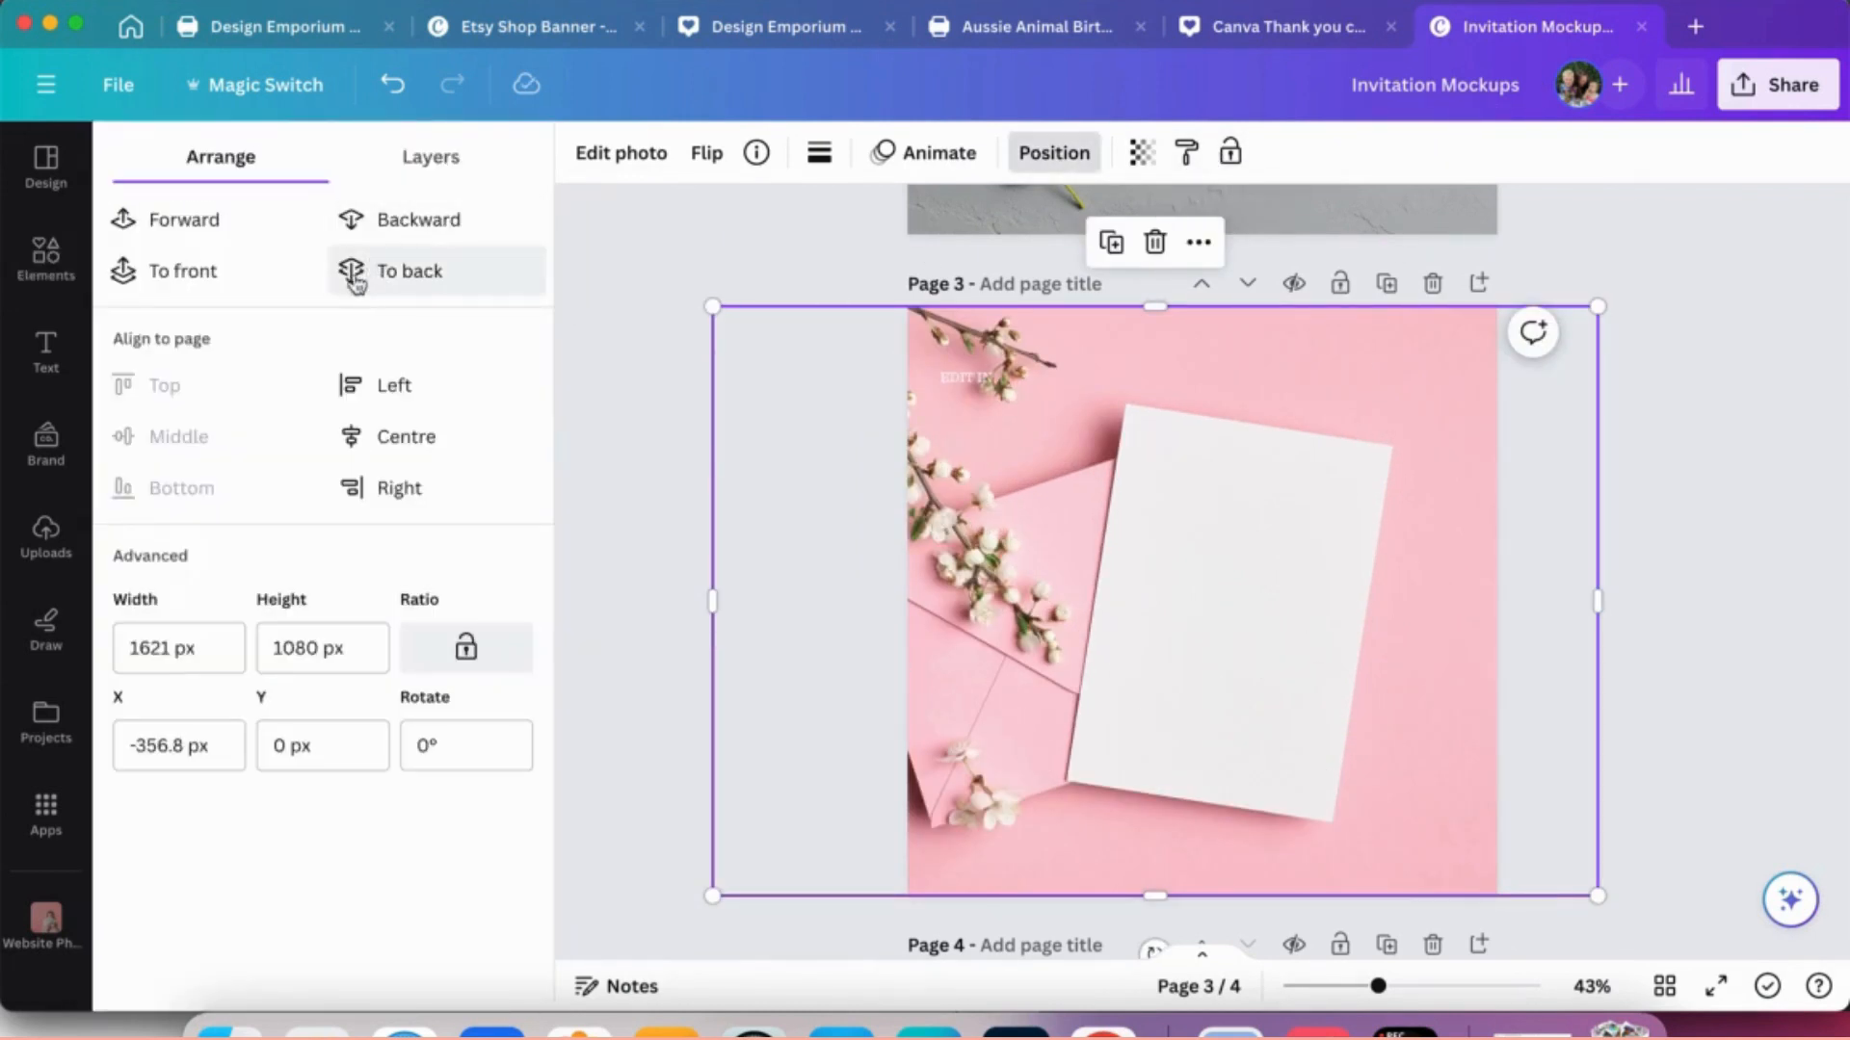
{"action": "left_click", "coordinate": [409, 271]}
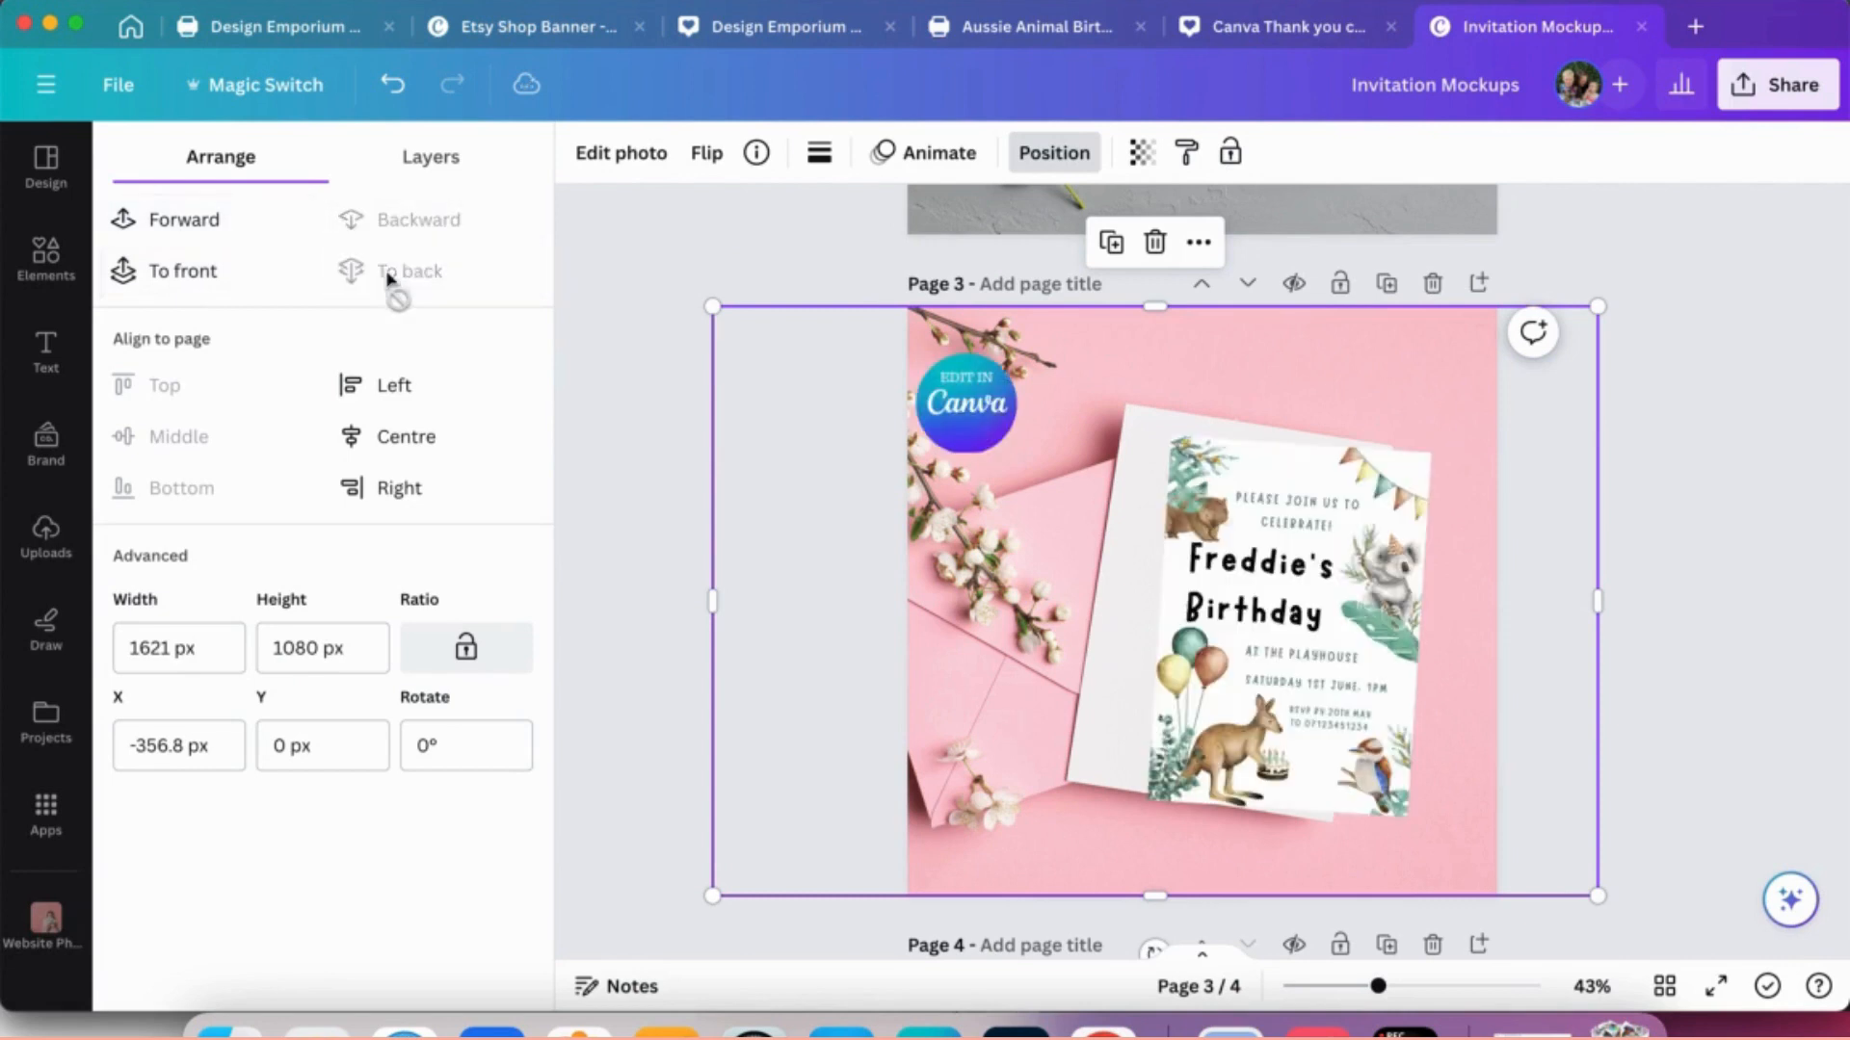
{"action": "left_click", "coordinate": [1332, 636]}
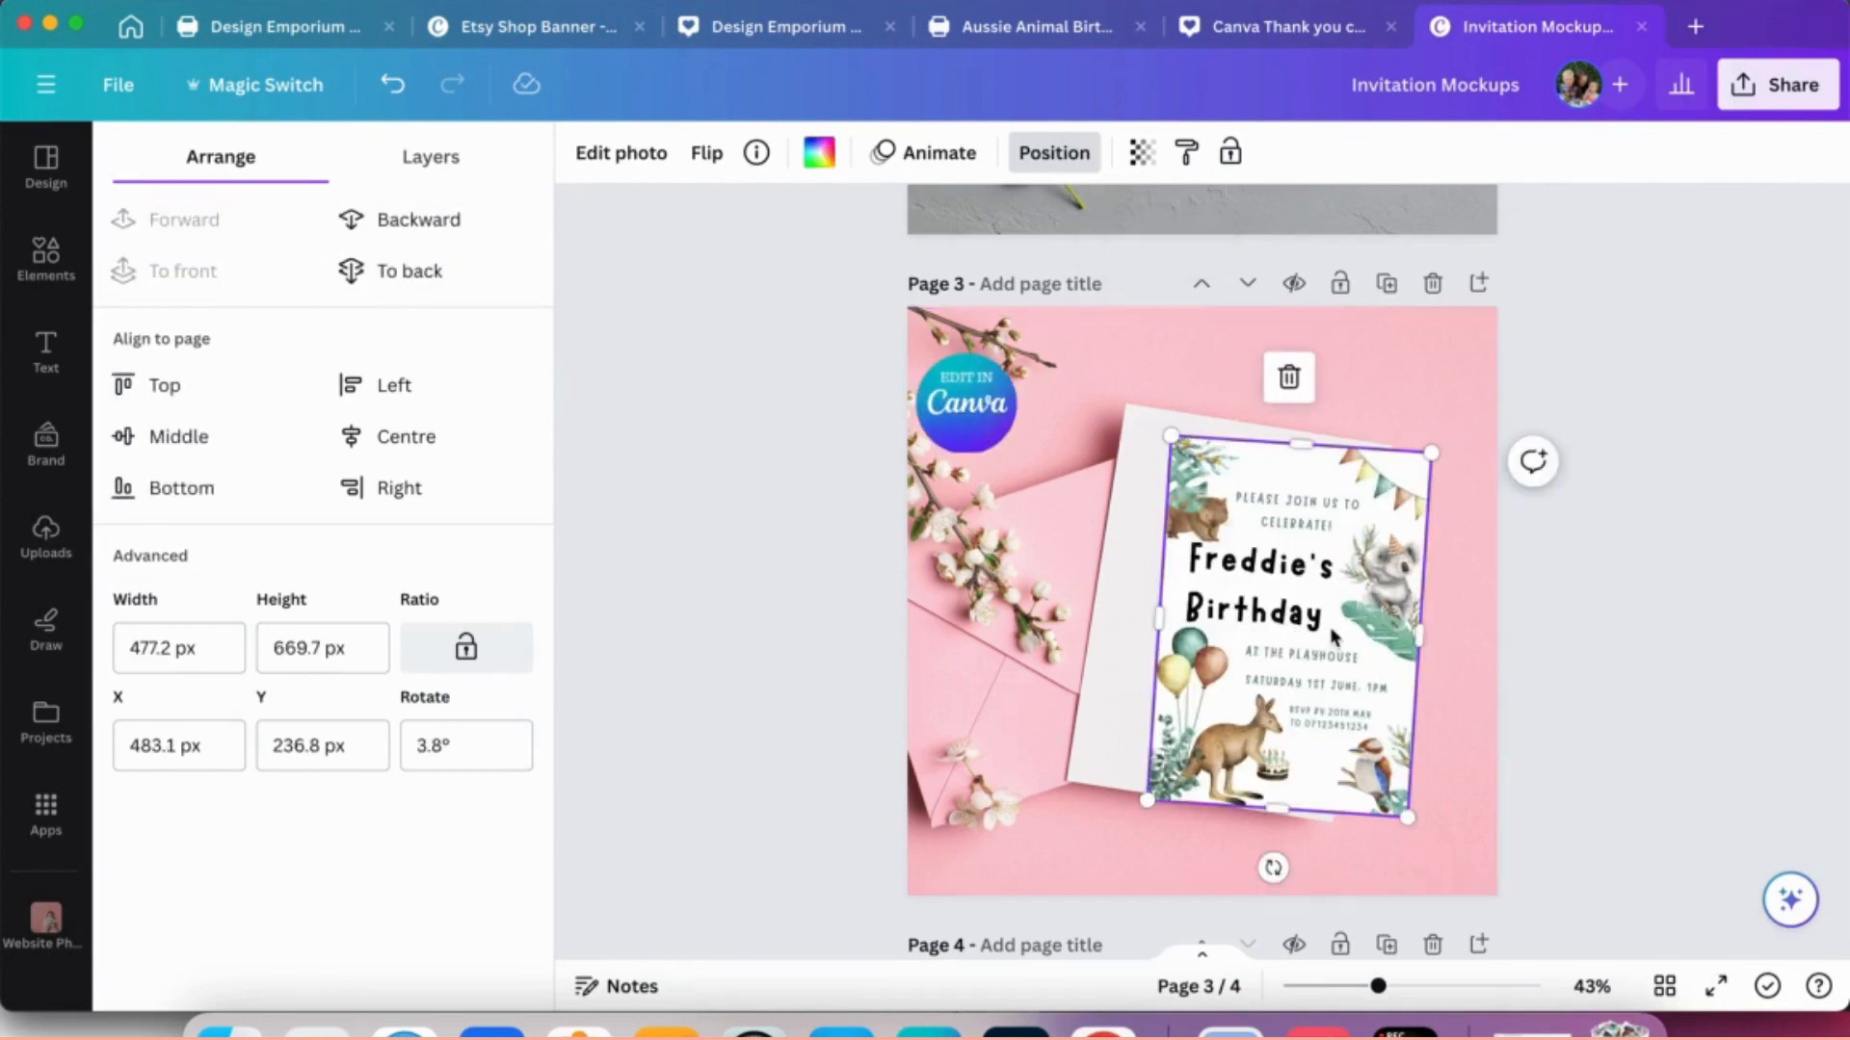
{"action": "left_click_drag", "start_coordinate": [1384, 597], "coordinate": [1514, 499]}
{"action": "left_click", "coordinate": [1194, 701]}
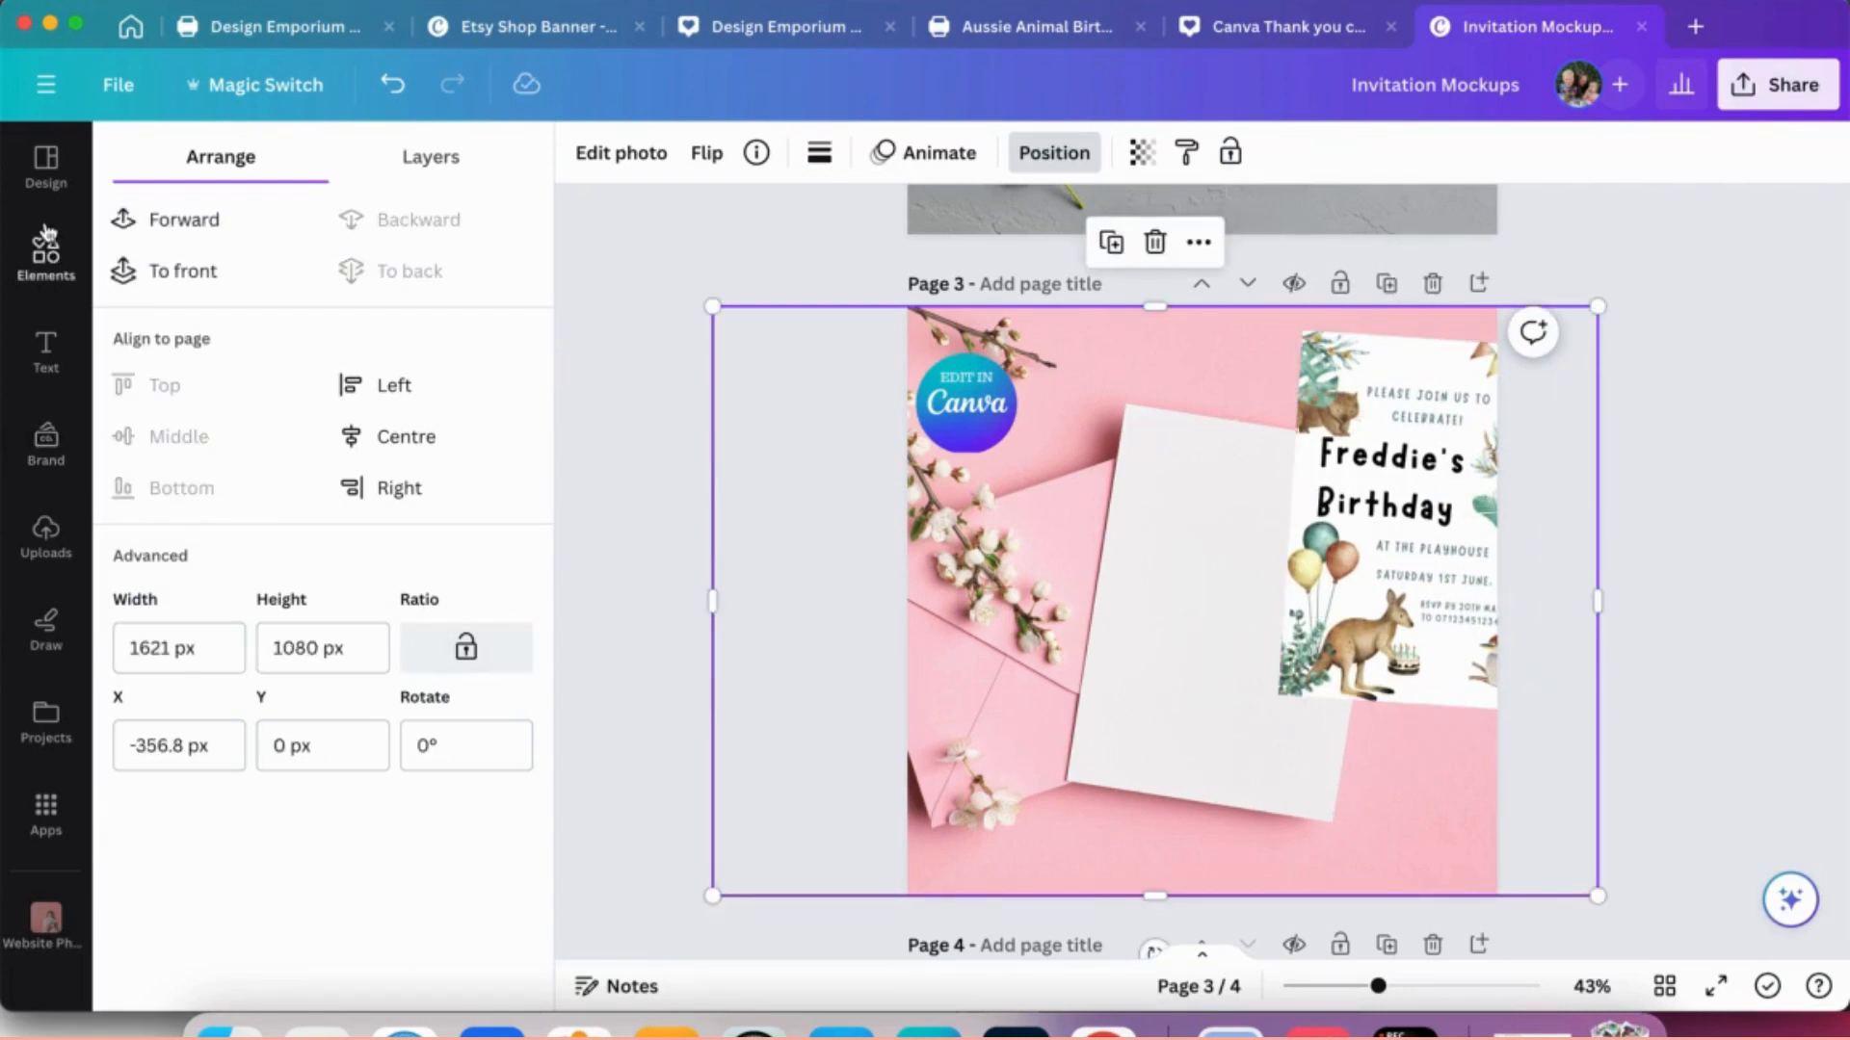
- Add a landscape photo frame from Elements to page 3, then remove it again
{"action": "left_click", "coordinate": [48, 261]}
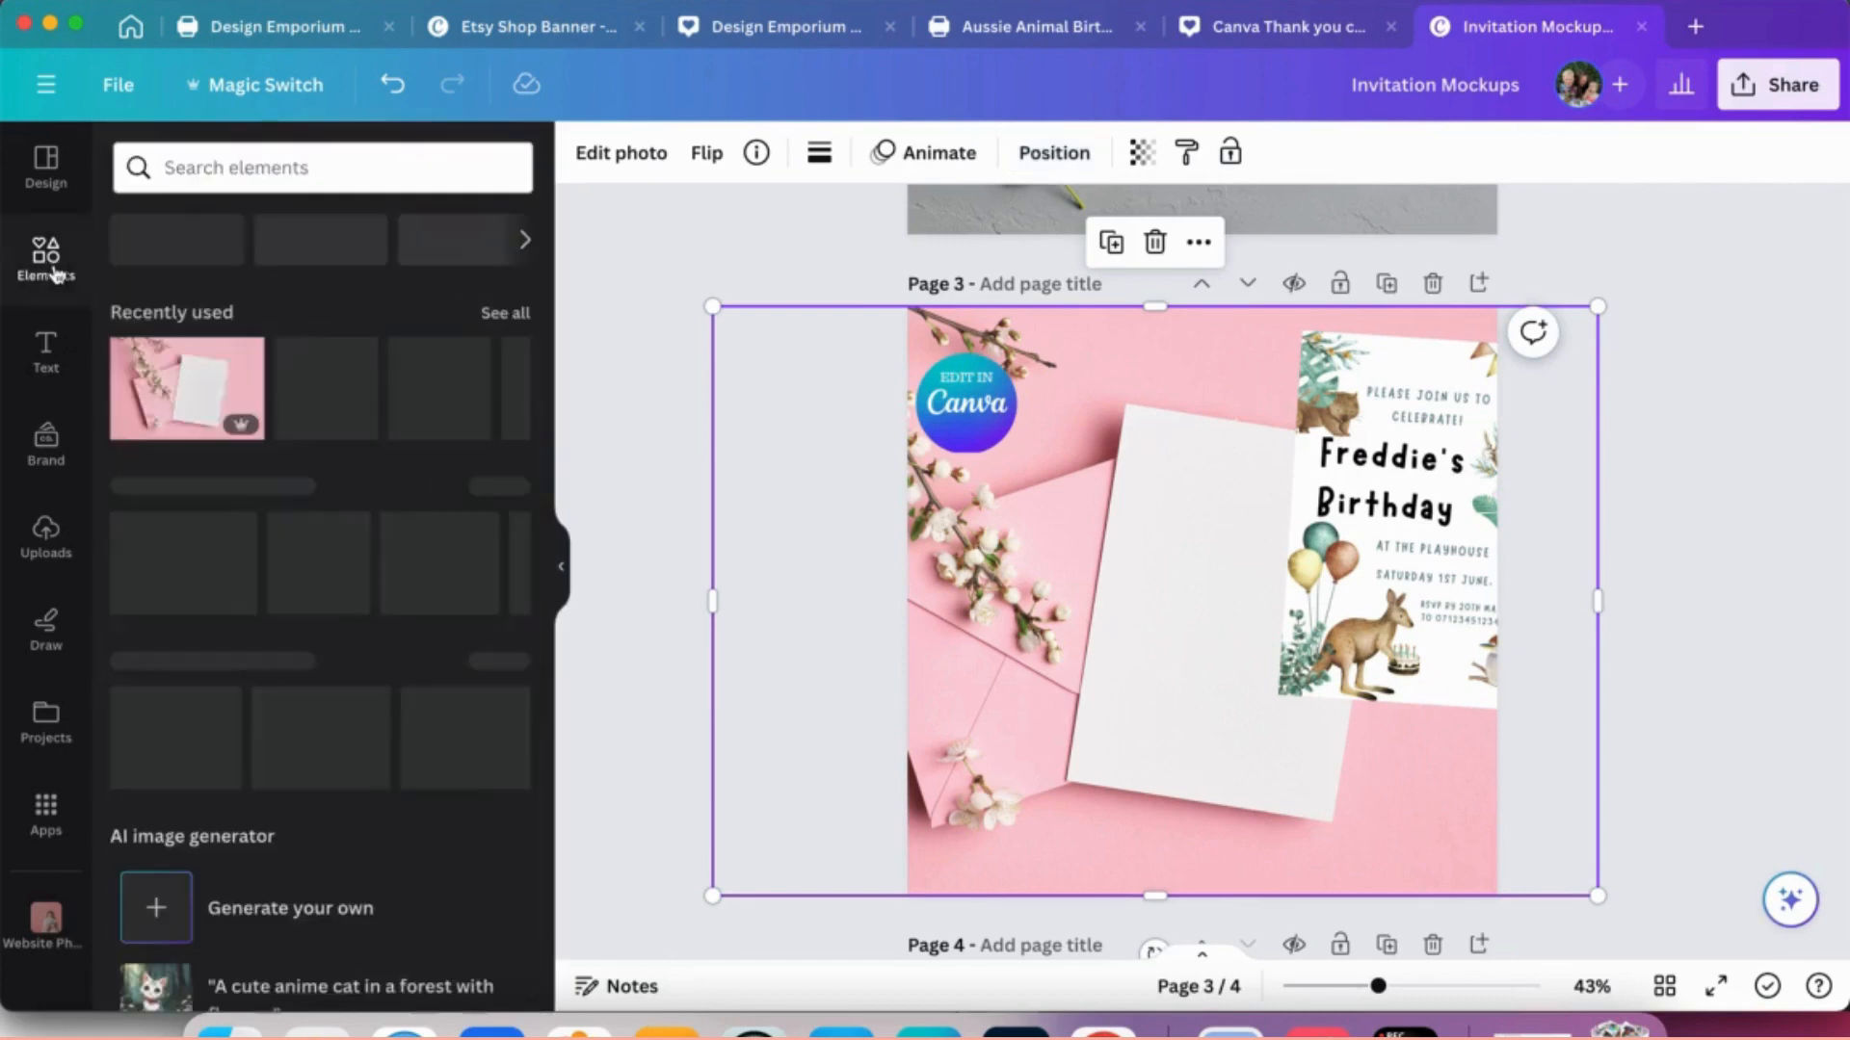
{"action": "scroll", "coordinate": [244, 442], "scroll_direction": "down", "scroll_amount": 5}
{"action": "scroll", "coordinate": [244, 444], "scroll_direction": "down", "scroll_amount": 5}
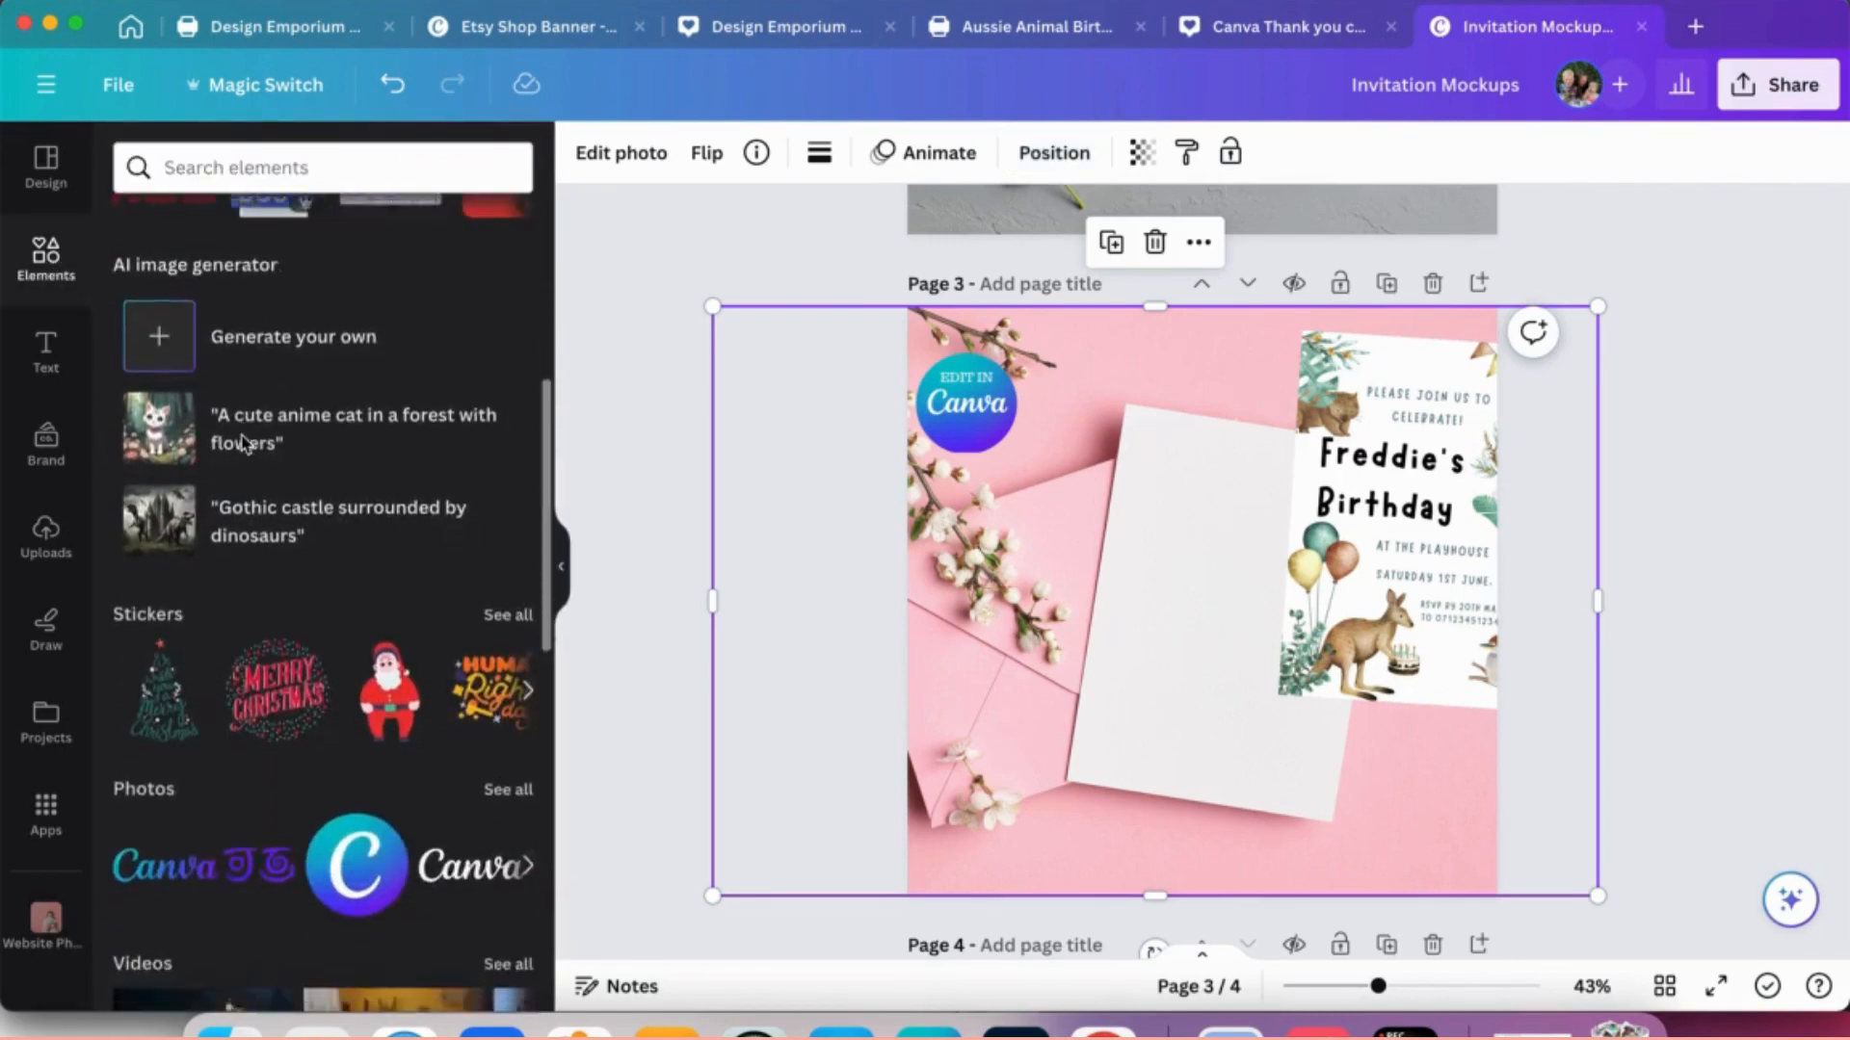
{"action": "scroll", "coordinate": [243, 443], "scroll_direction": "down", "scroll_amount": 5}
{"action": "scroll", "coordinate": [243, 442], "scroll_direction": "down", "scroll_amount": 5}
{"action": "scroll", "coordinate": [243, 444], "scroll_direction": "down", "scroll_amount": 3}
{"action": "scroll", "coordinate": [243, 443], "scroll_direction": "down", "scroll_amount": 3}
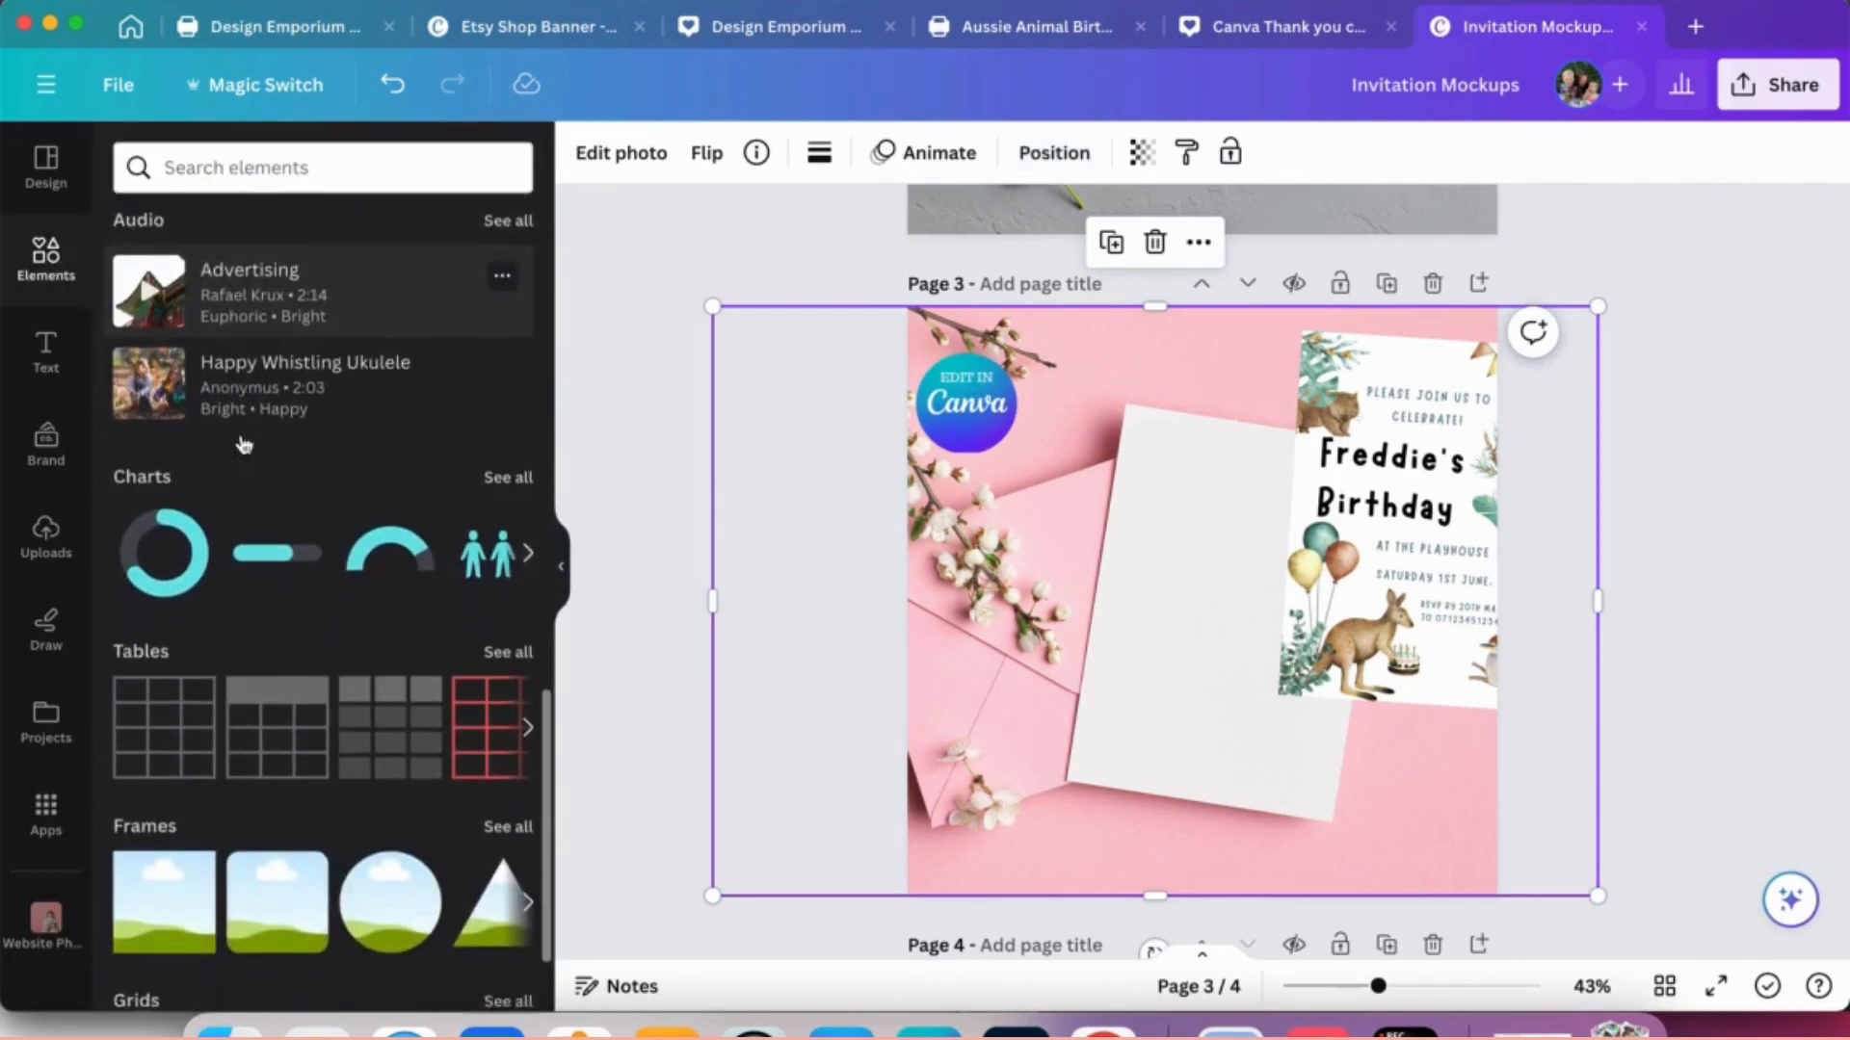
{"action": "scroll", "coordinate": [242, 442], "scroll_direction": "down", "scroll_amount": 3}
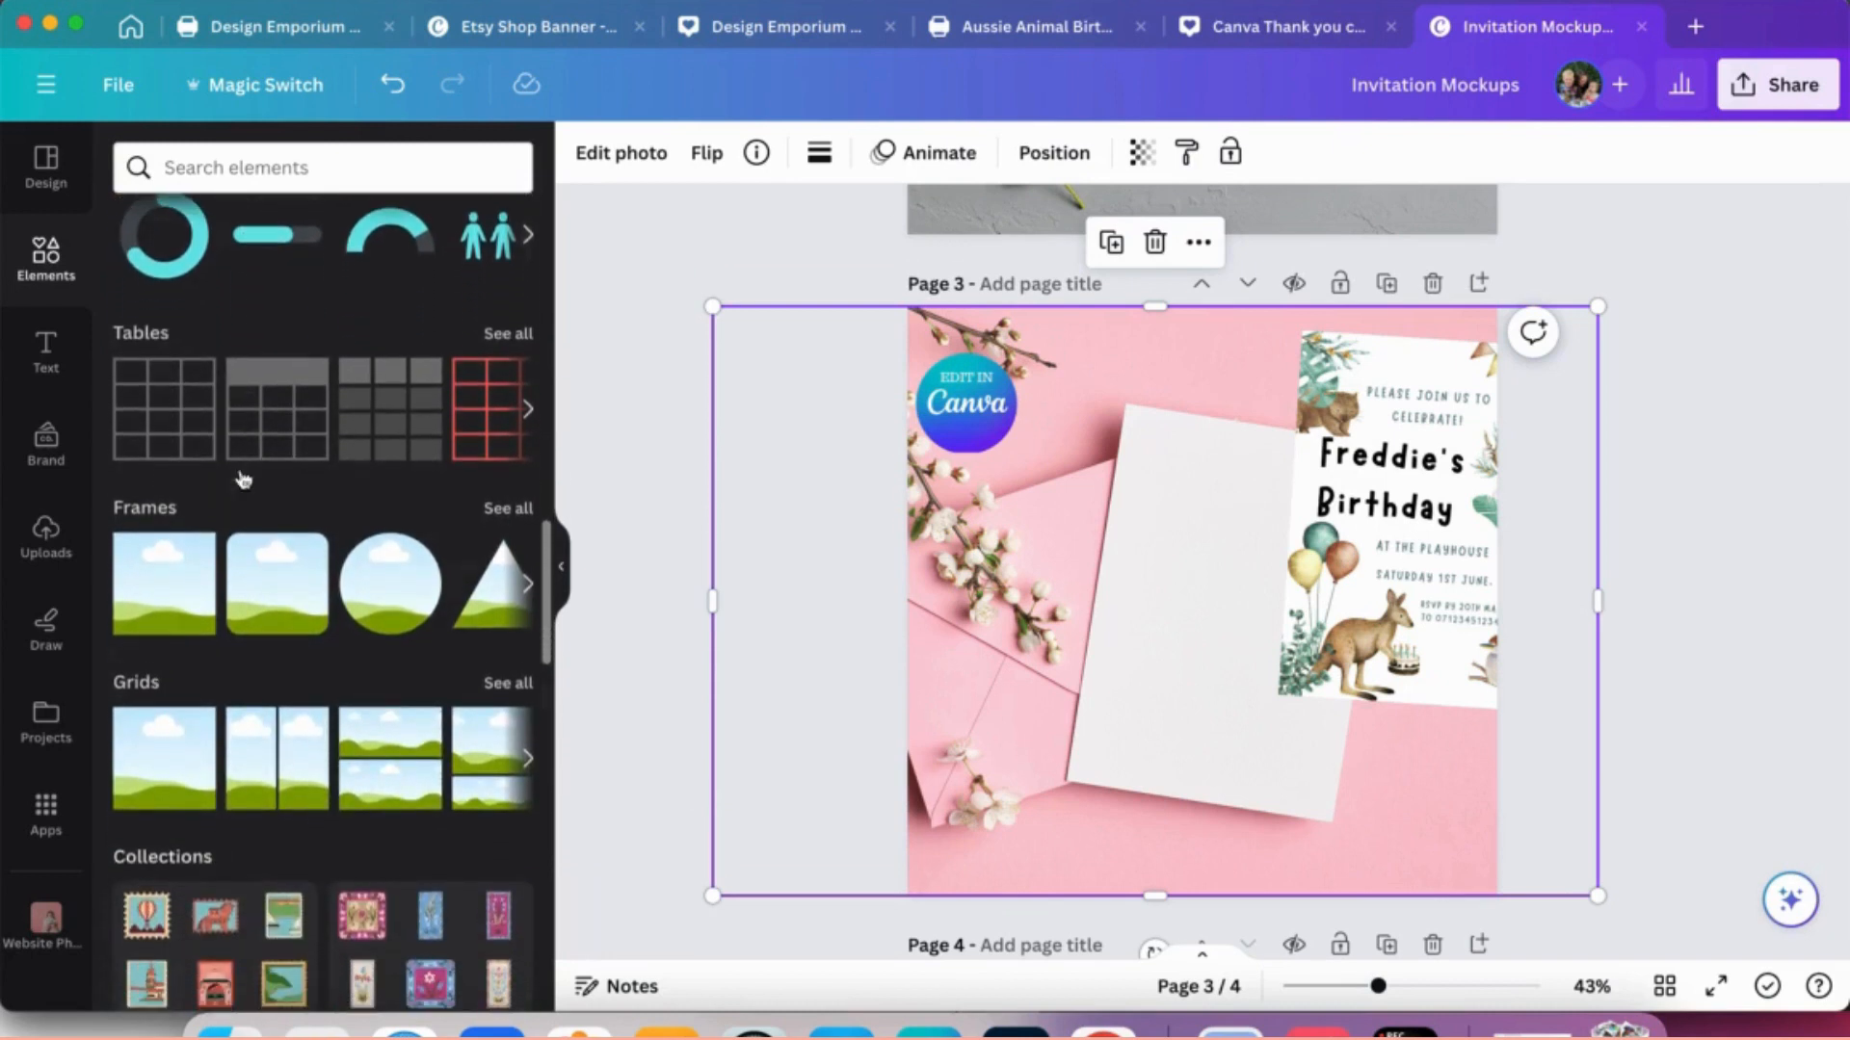
{"action": "left_click", "coordinate": [163, 582]}
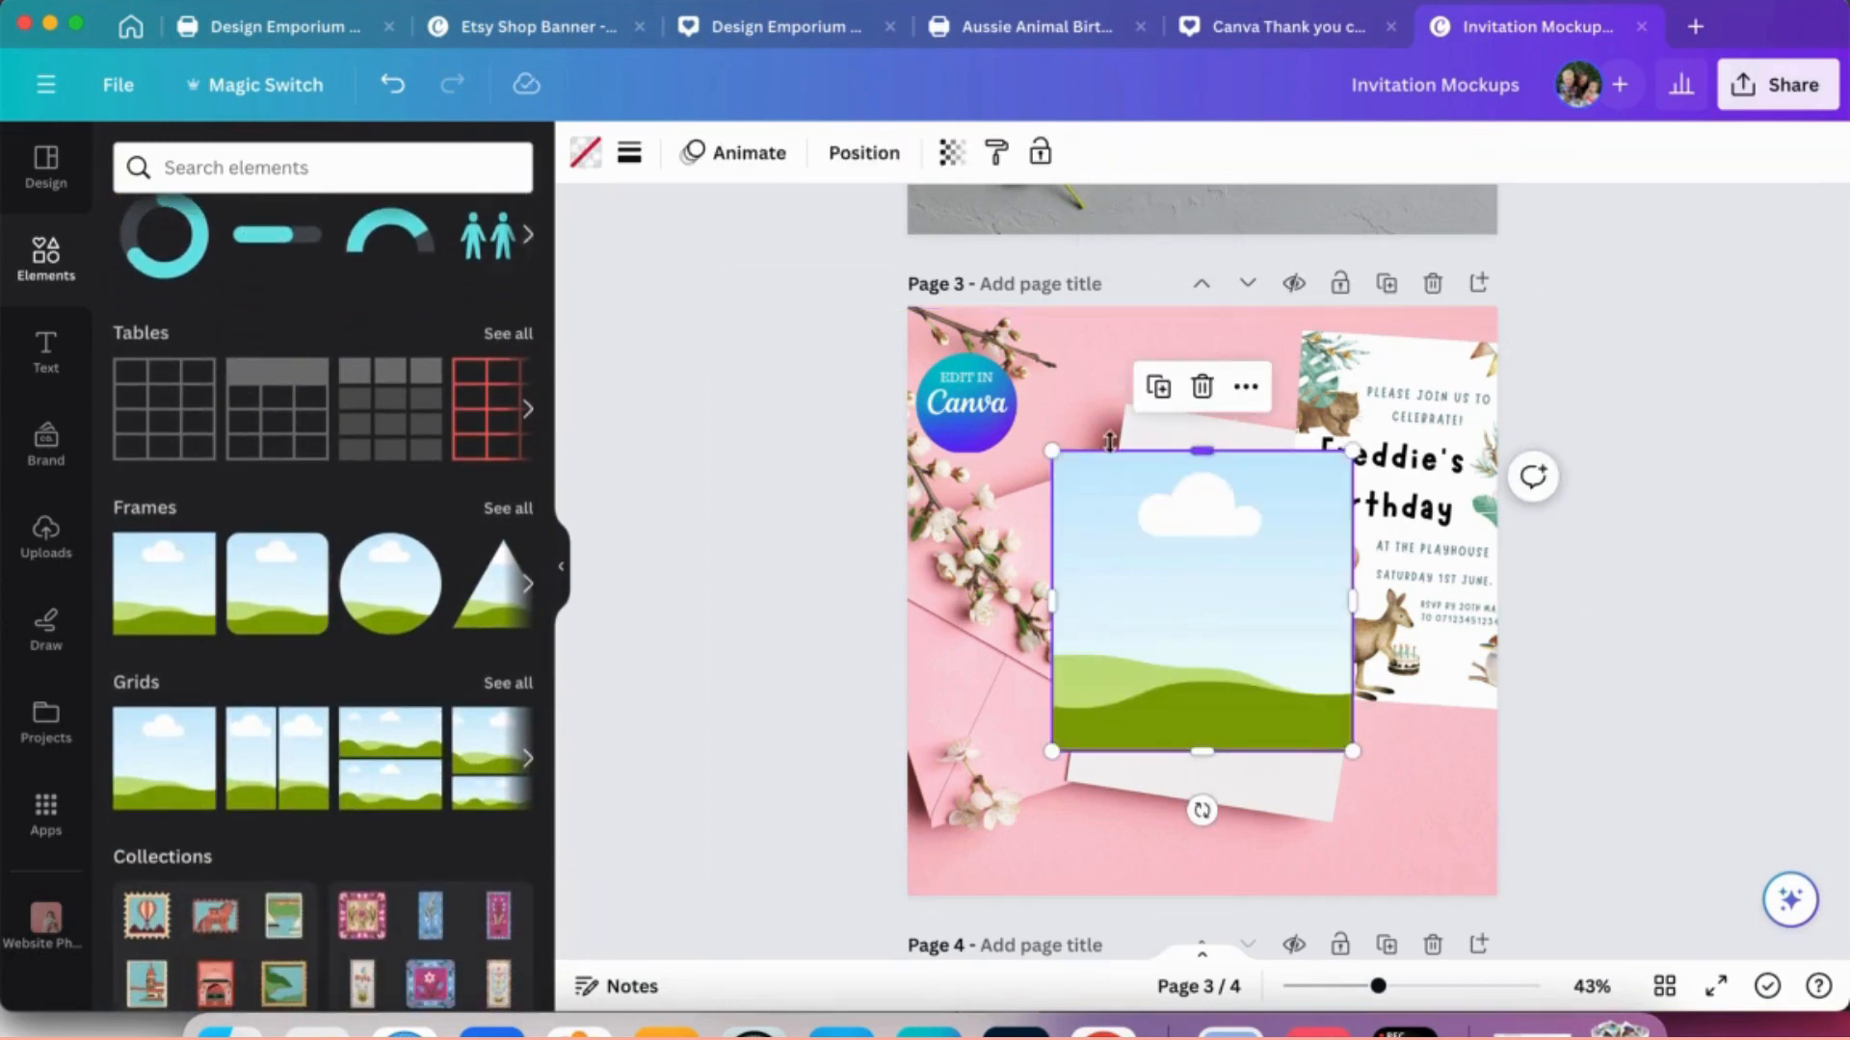
{"action": "key", "text": "Delete"}
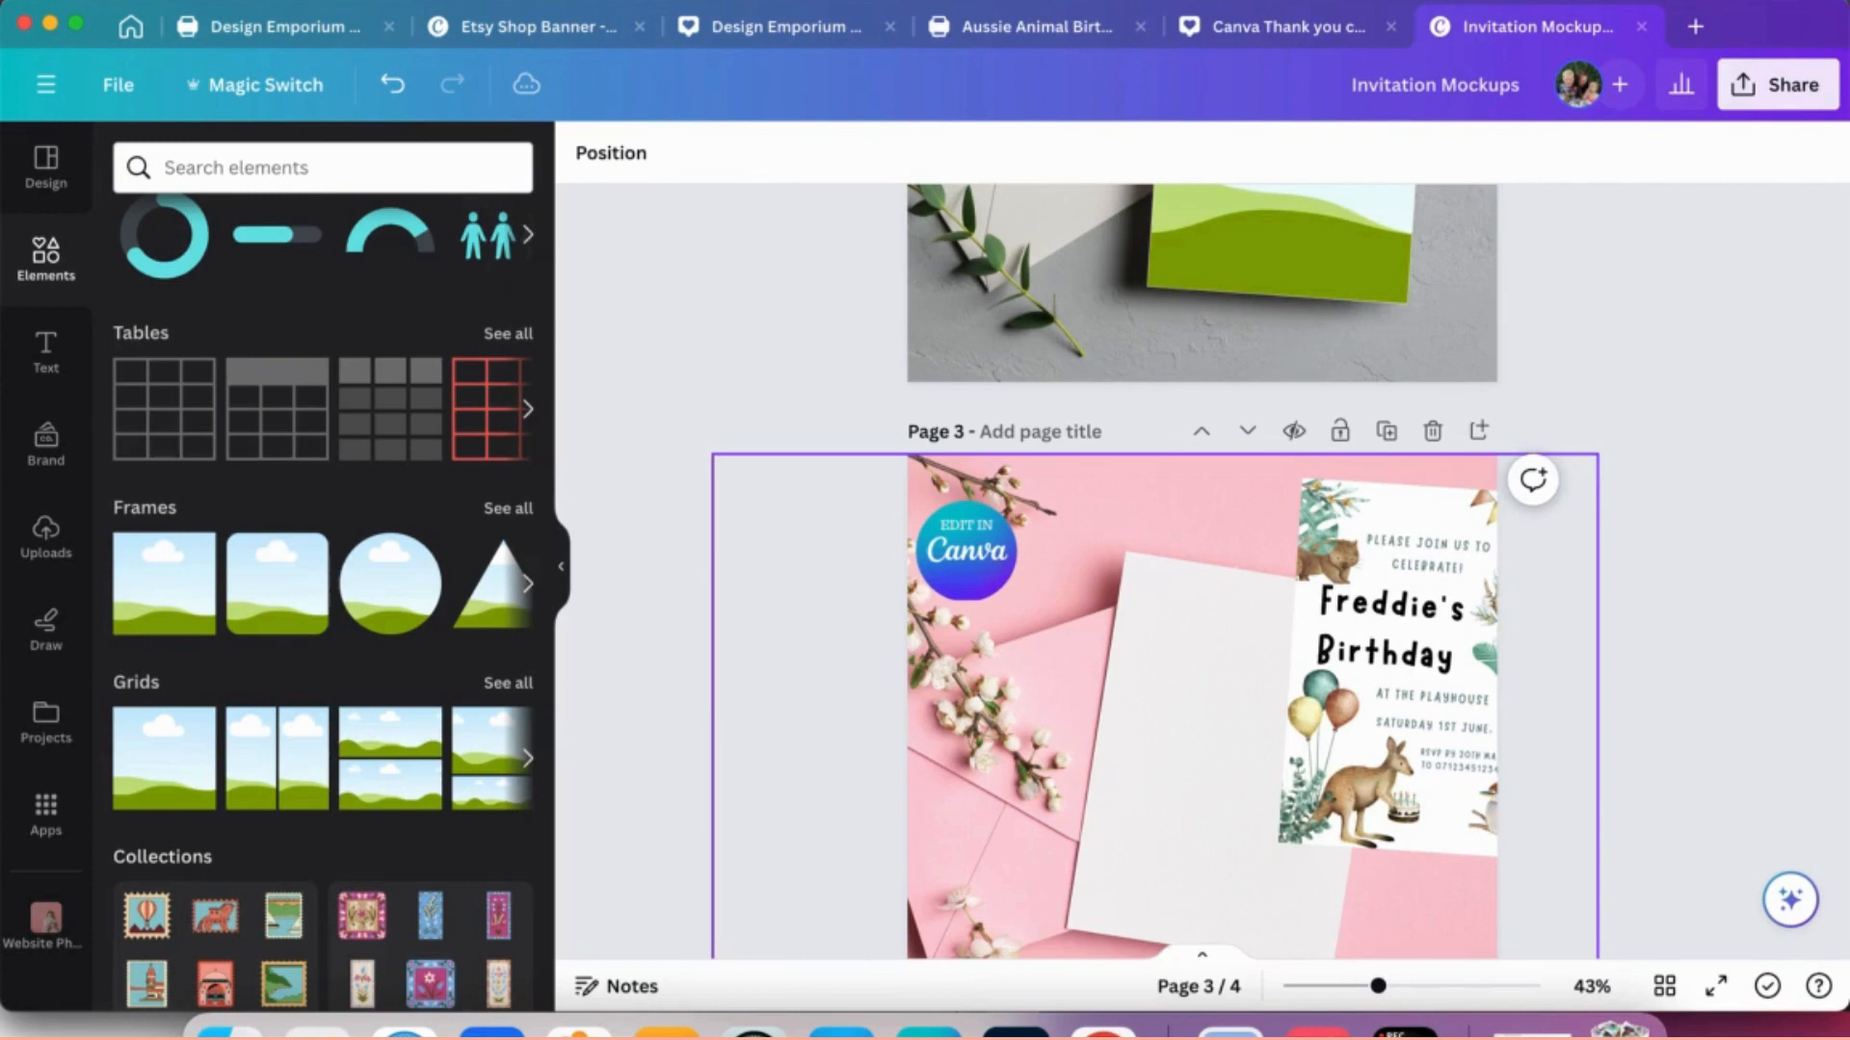
{"action": "scroll", "coordinate": [1182, 721], "scroll_direction": "up", "scroll_amount": 3}
{"action": "scroll", "coordinate": [1269, 377], "scroll_direction": "up", "scroll_amount": 2}
- Move the tilted frame from page 2 onto page 3's blank card and fill it with the Freddie's Birthday upload
{"action": "left_click", "coordinate": [1269, 377]}
{"action": "scroll", "coordinate": [1269, 377], "scroll_direction": "down", "scroll_amount": 1}
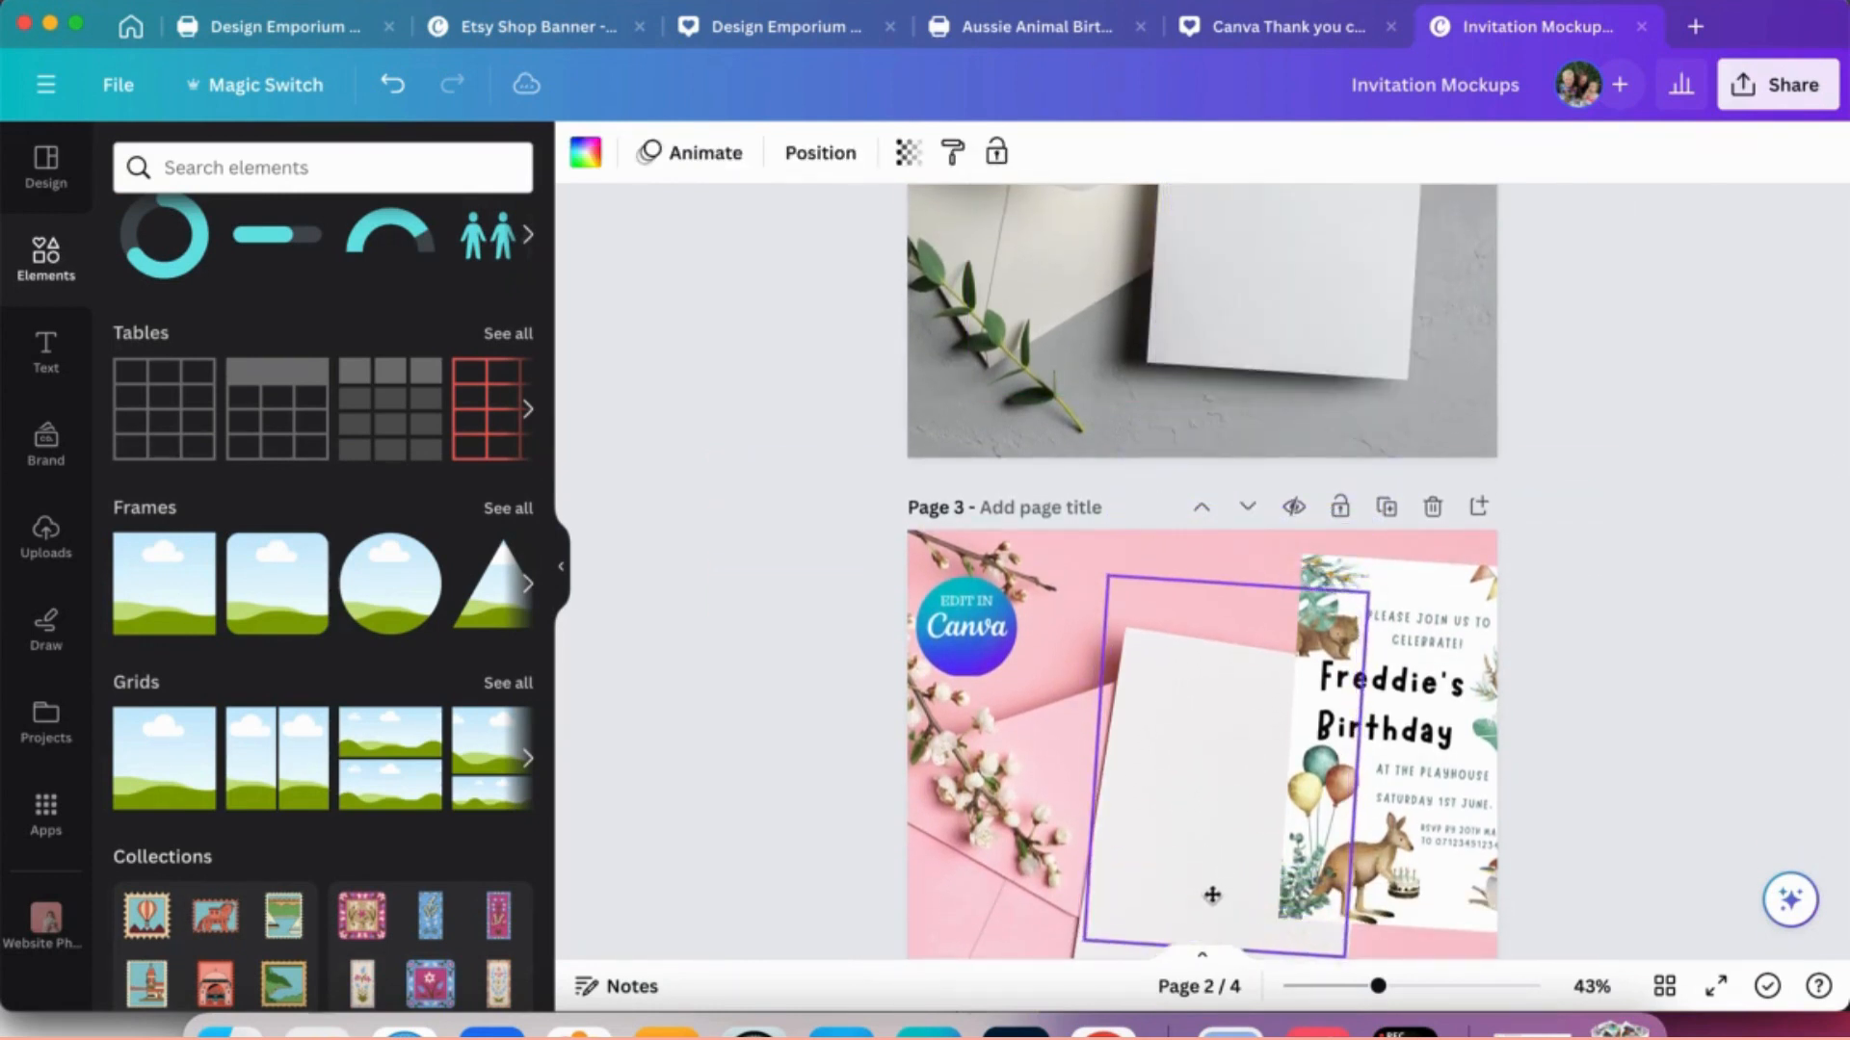
{"action": "left_click_drag", "start_coordinate": [1231, 781], "coordinate": [1211, 892]}
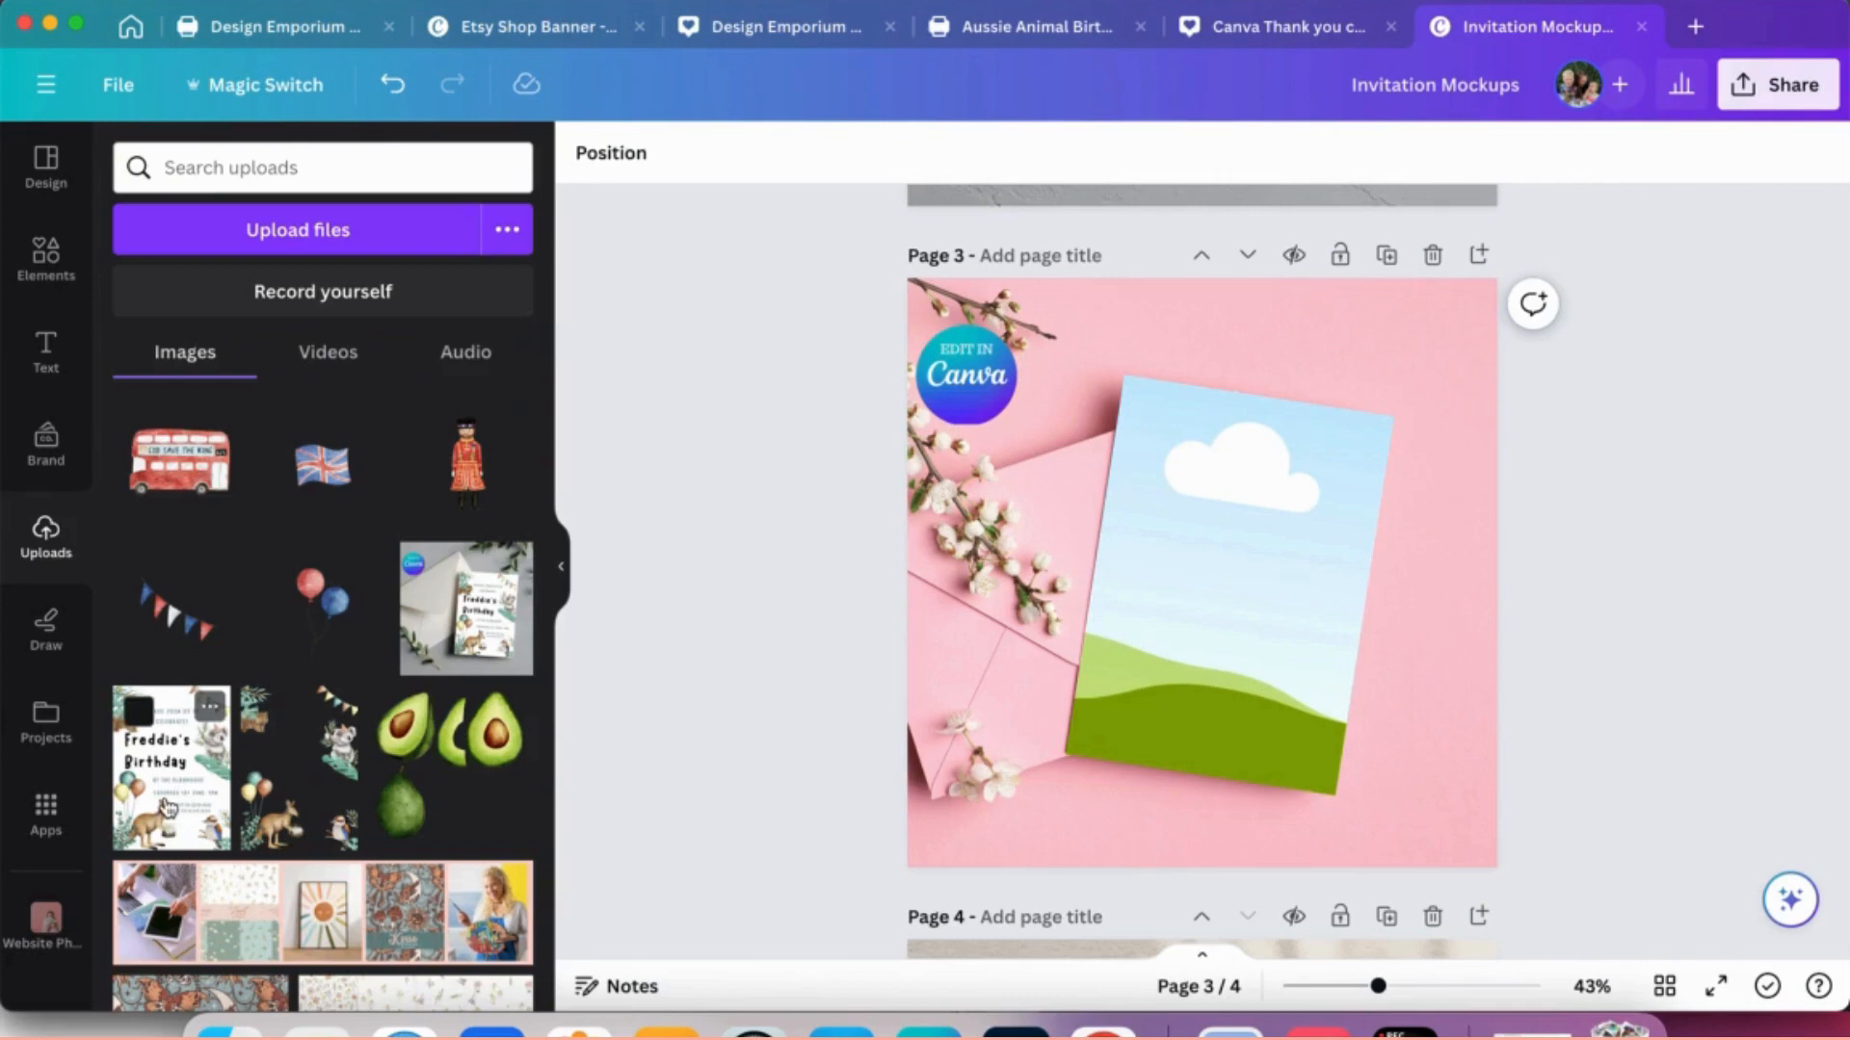
{"action": "left_click", "coordinate": [166, 806]}
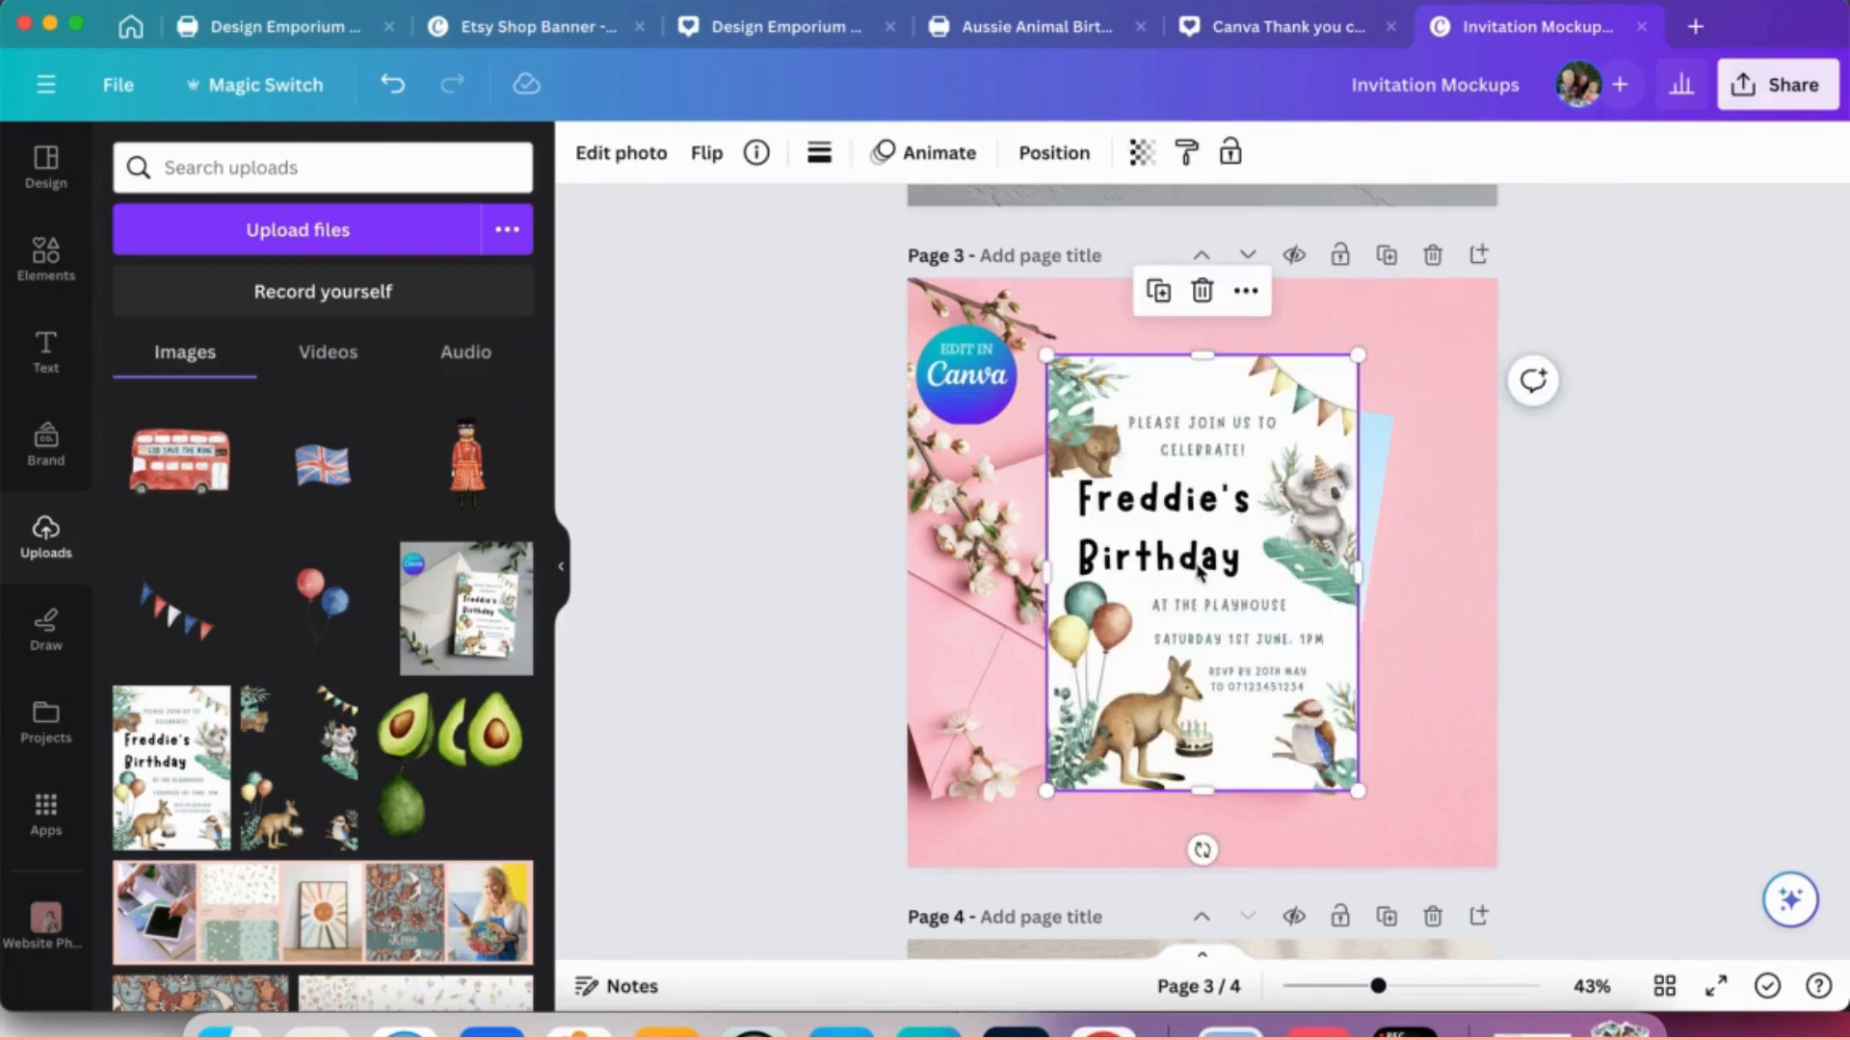
{"action": "left_click_drag", "start_coordinate": [1198, 574], "coordinate": [1251, 579]}
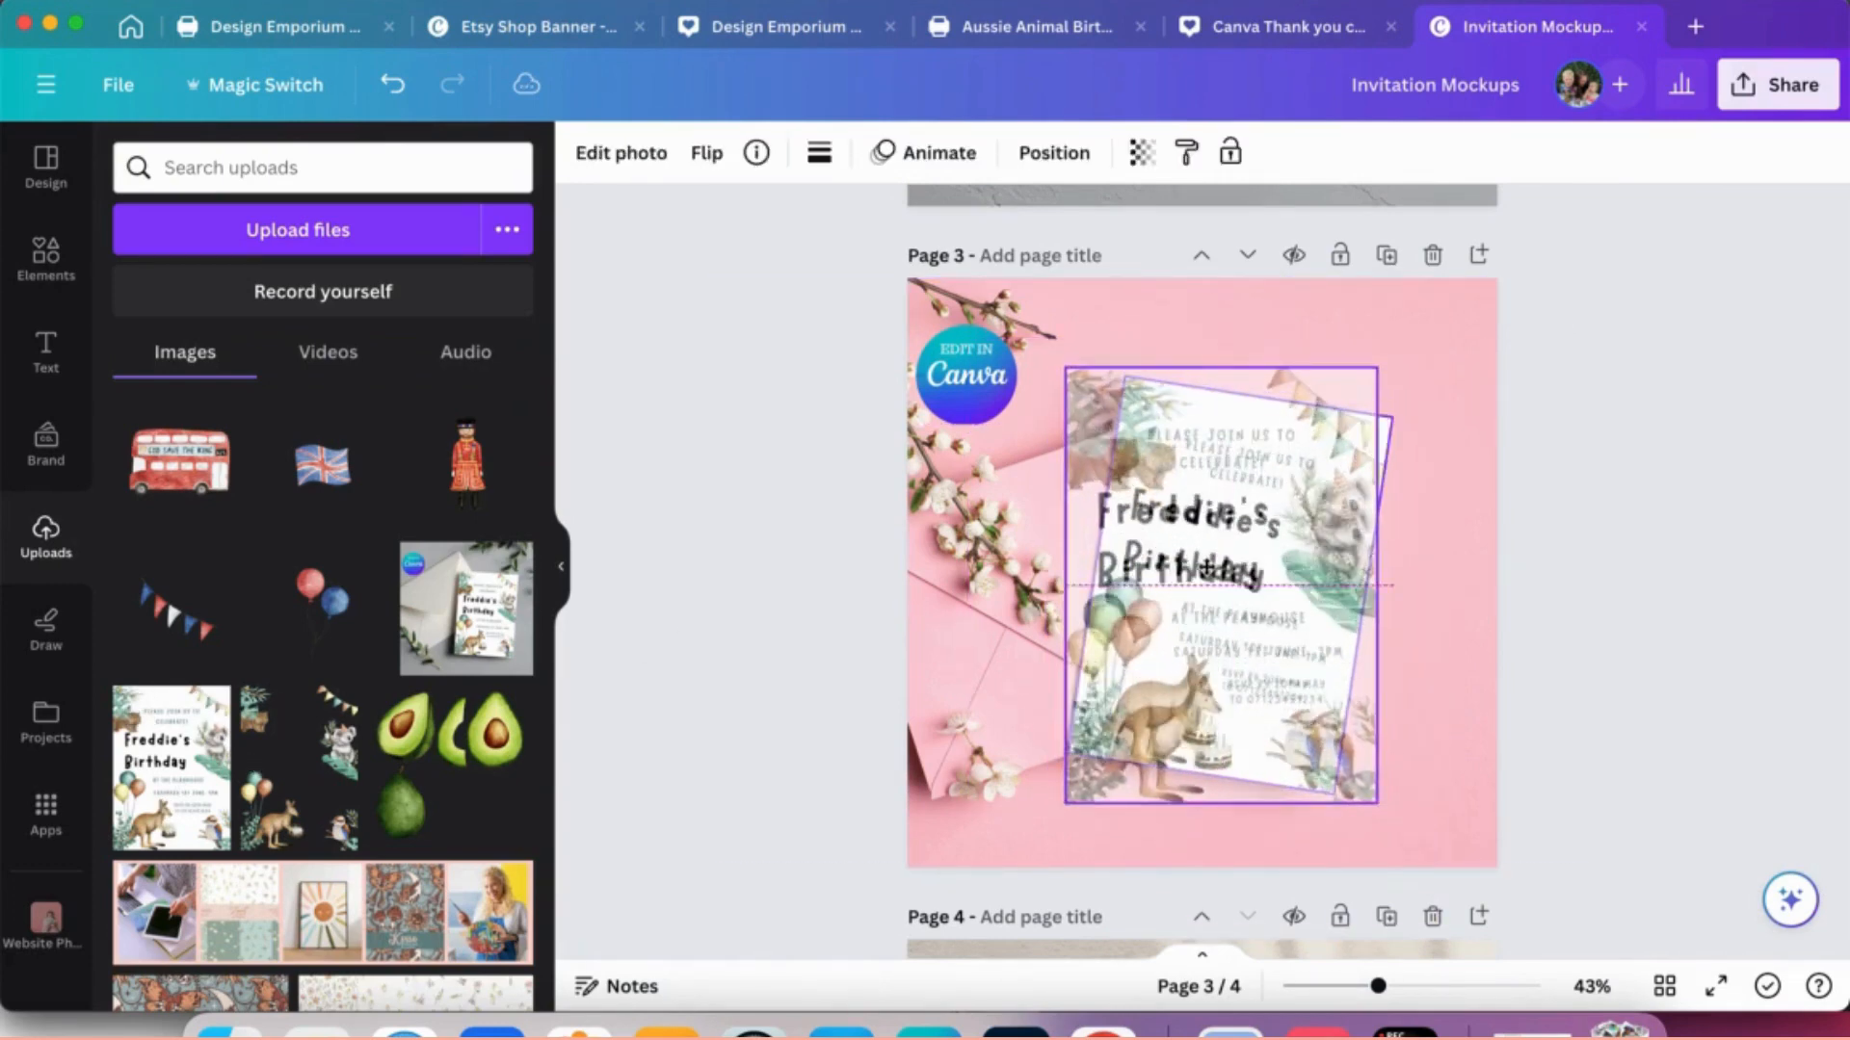
- Settle the invitation image into the tilted card frame on page 3
{"action": "left_click_drag", "start_coordinate": [1252, 580], "coordinate": [1225, 586]}
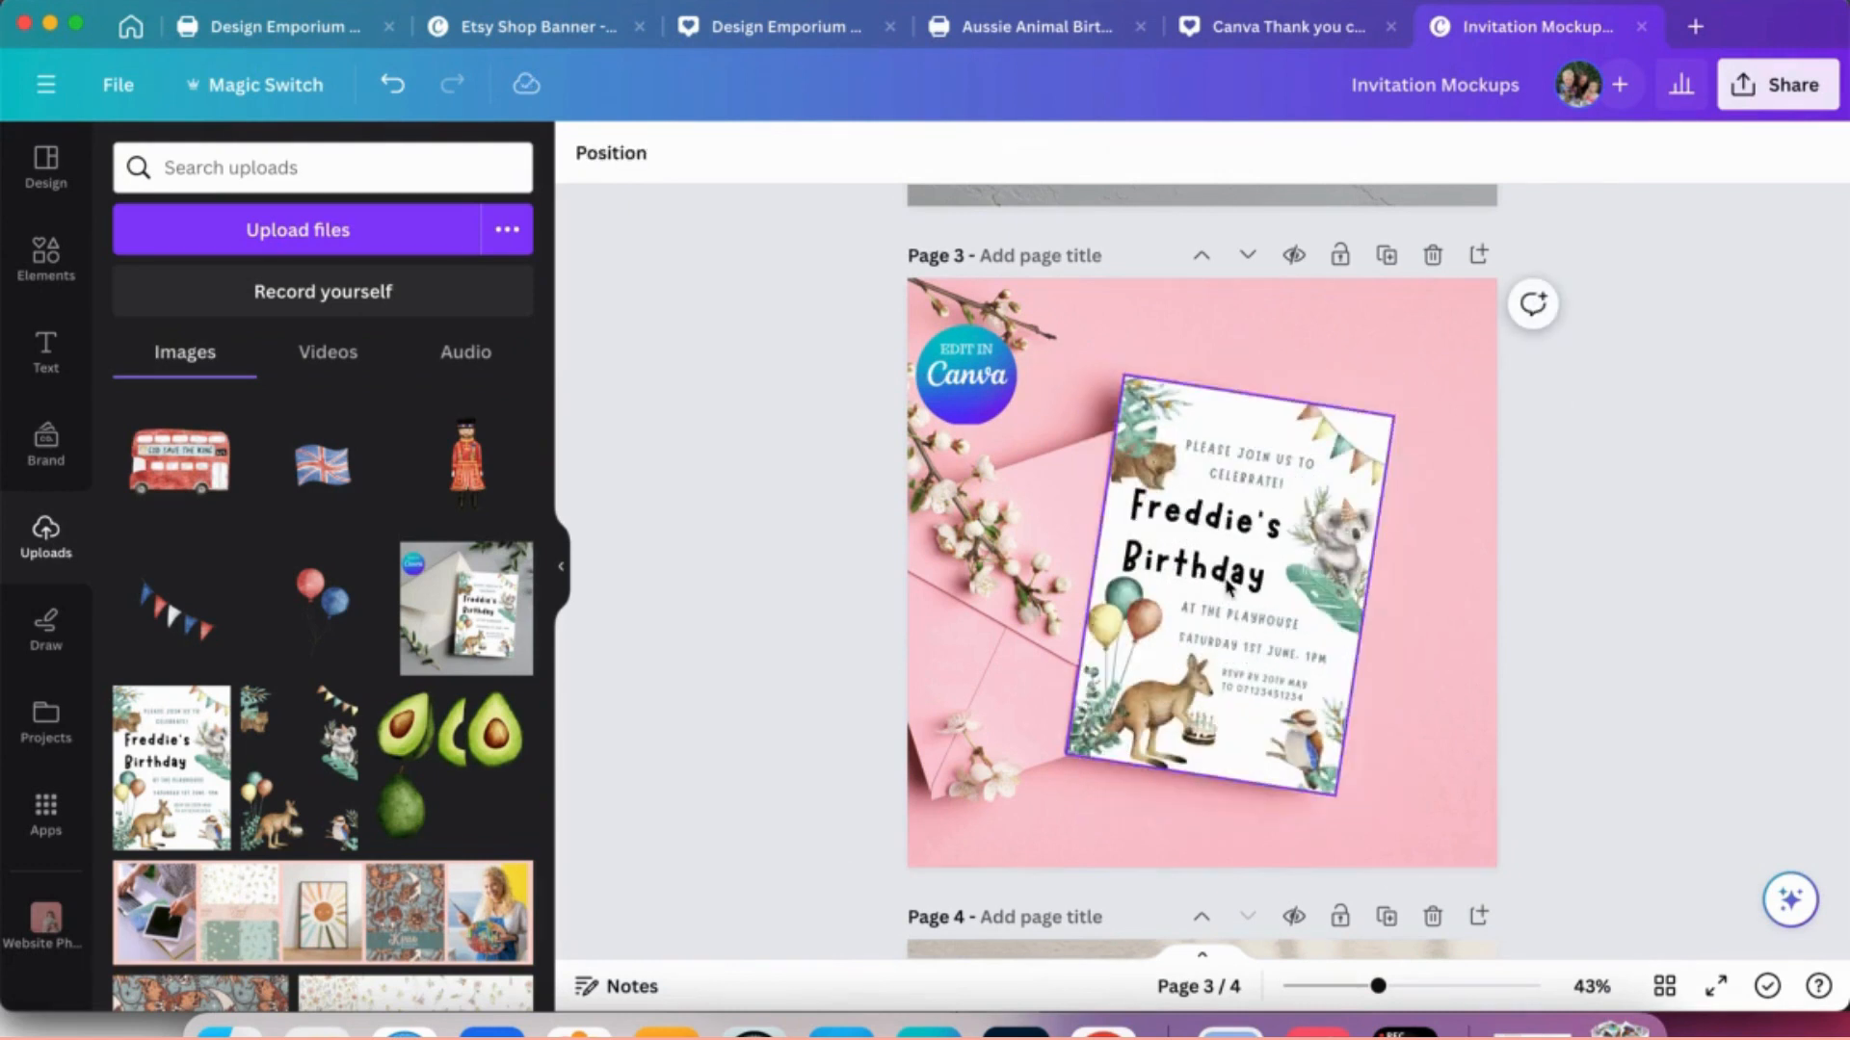
{"action": "left_click", "coordinate": [1600, 587]}
{"action": "left_click", "coordinate": [1489, 618]}
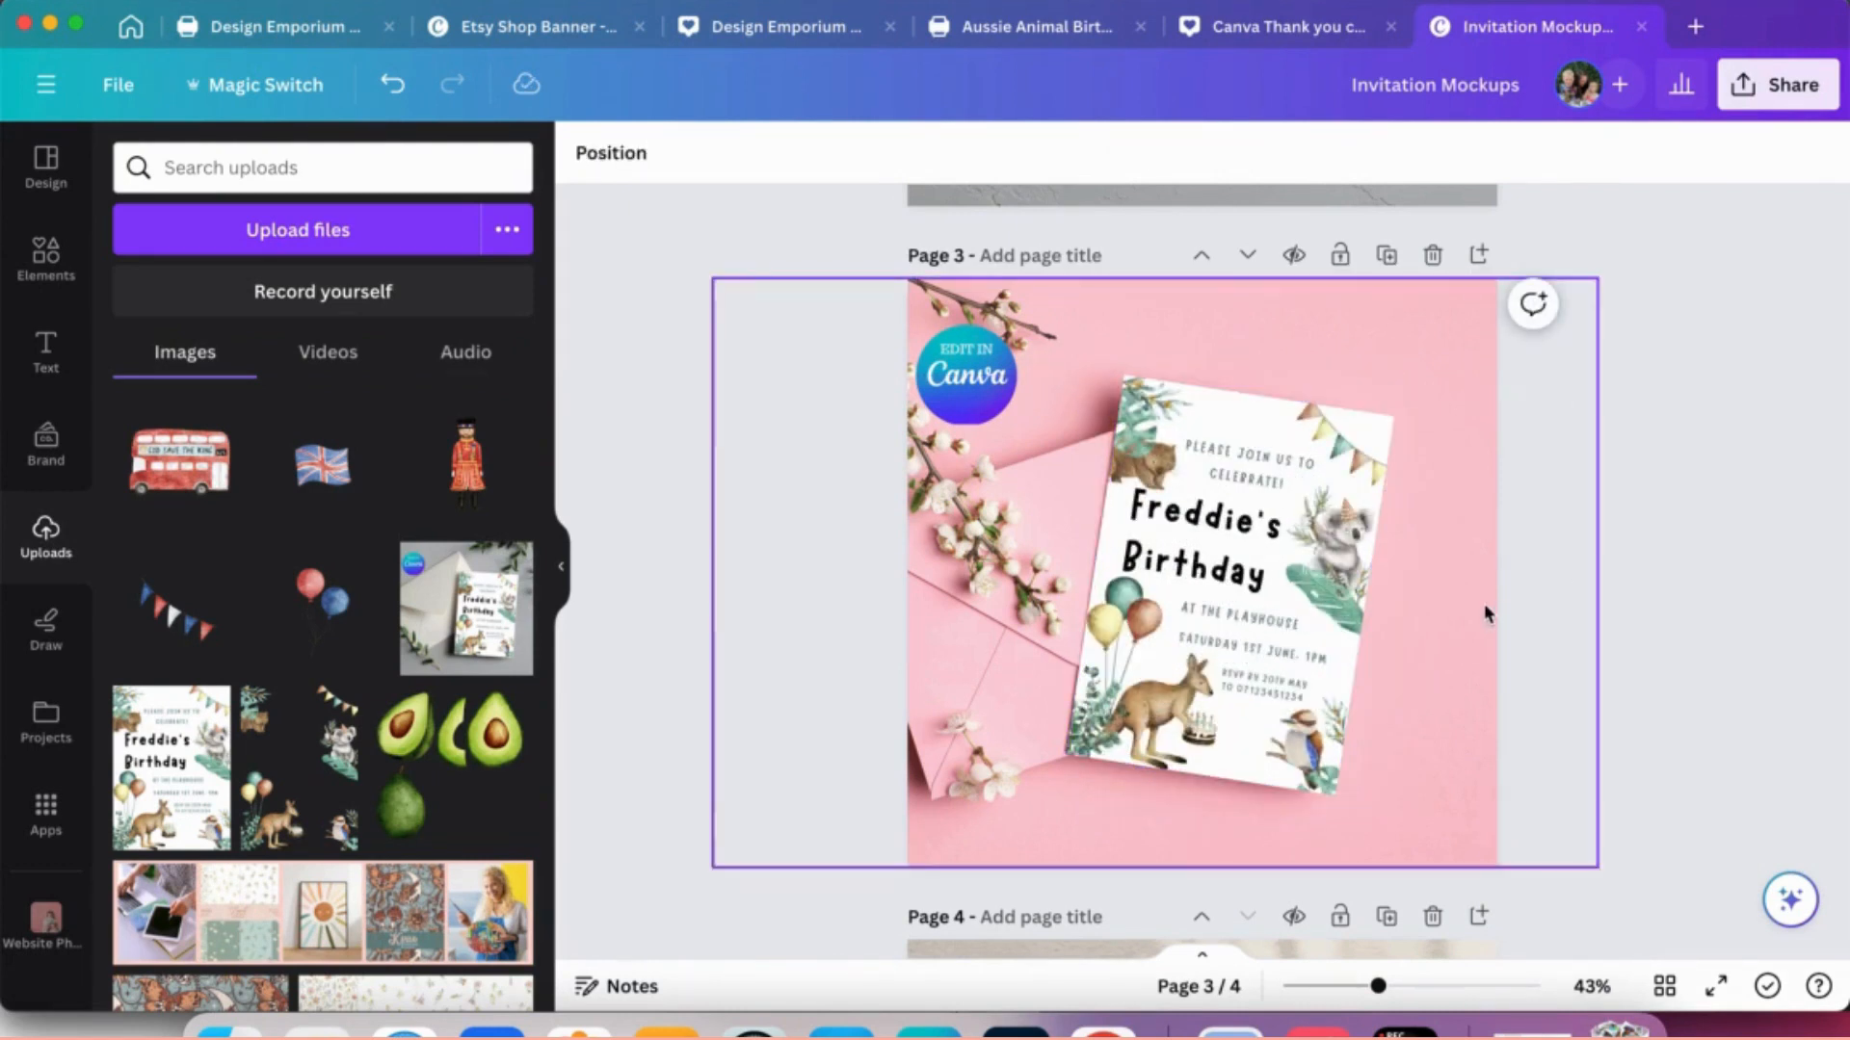
{"action": "scroll", "coordinate": [1486, 615], "scroll_direction": "down", "scroll_amount": 1}
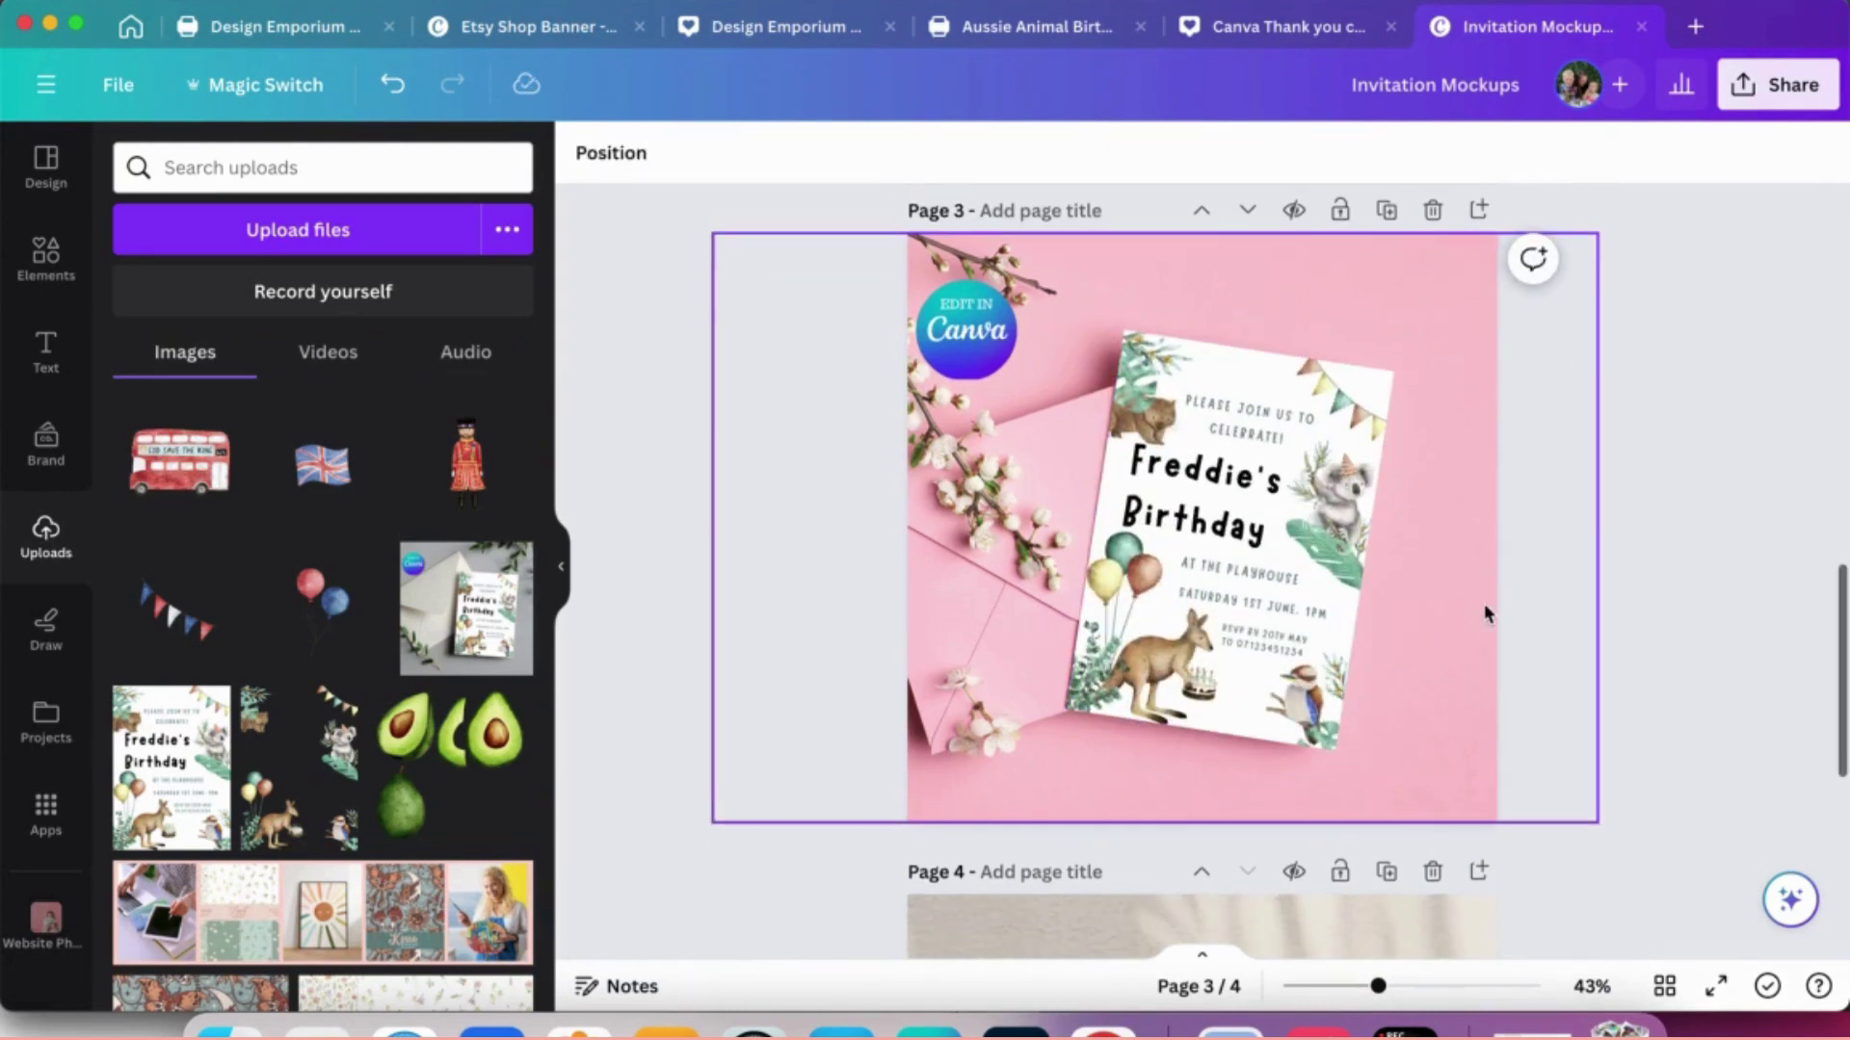
- Delete the old Edit in Canva badge and its leftover EDIT IN text from page 3
{"action": "left_click", "coordinate": [973, 325]}
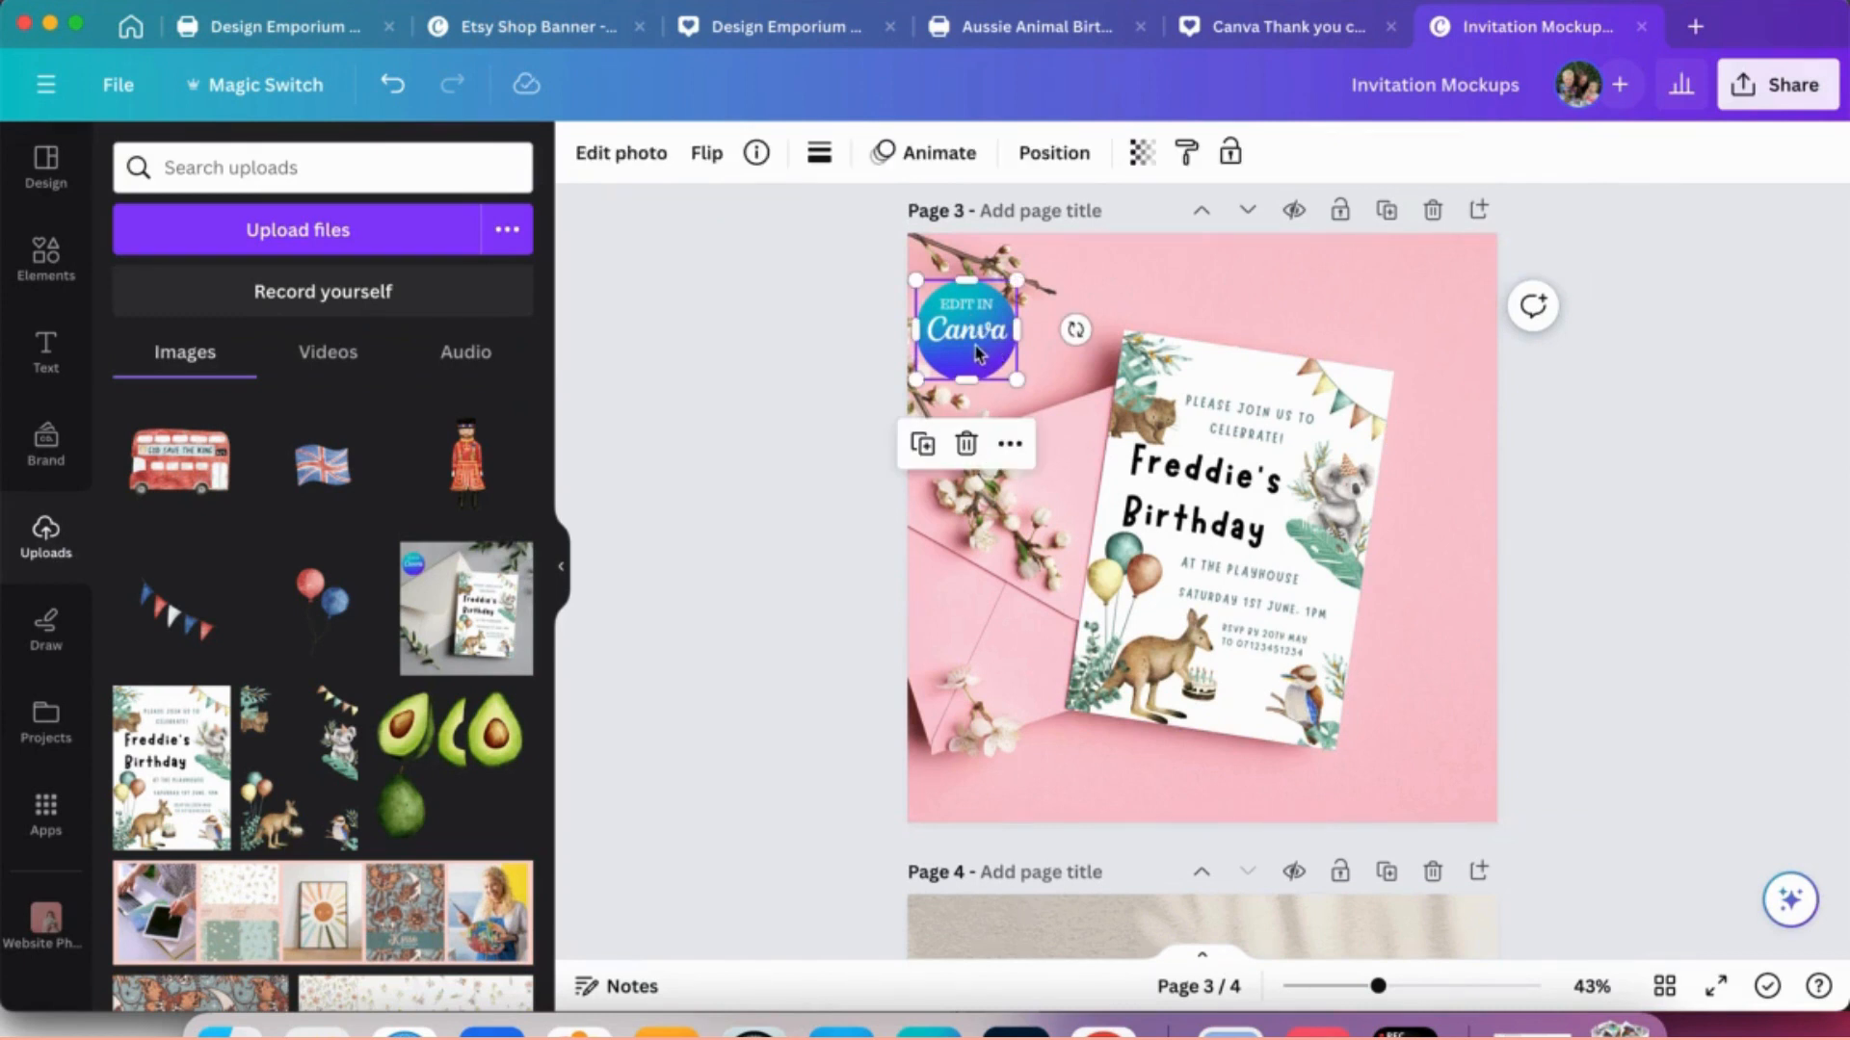
{"action": "key", "text": "Delete"}
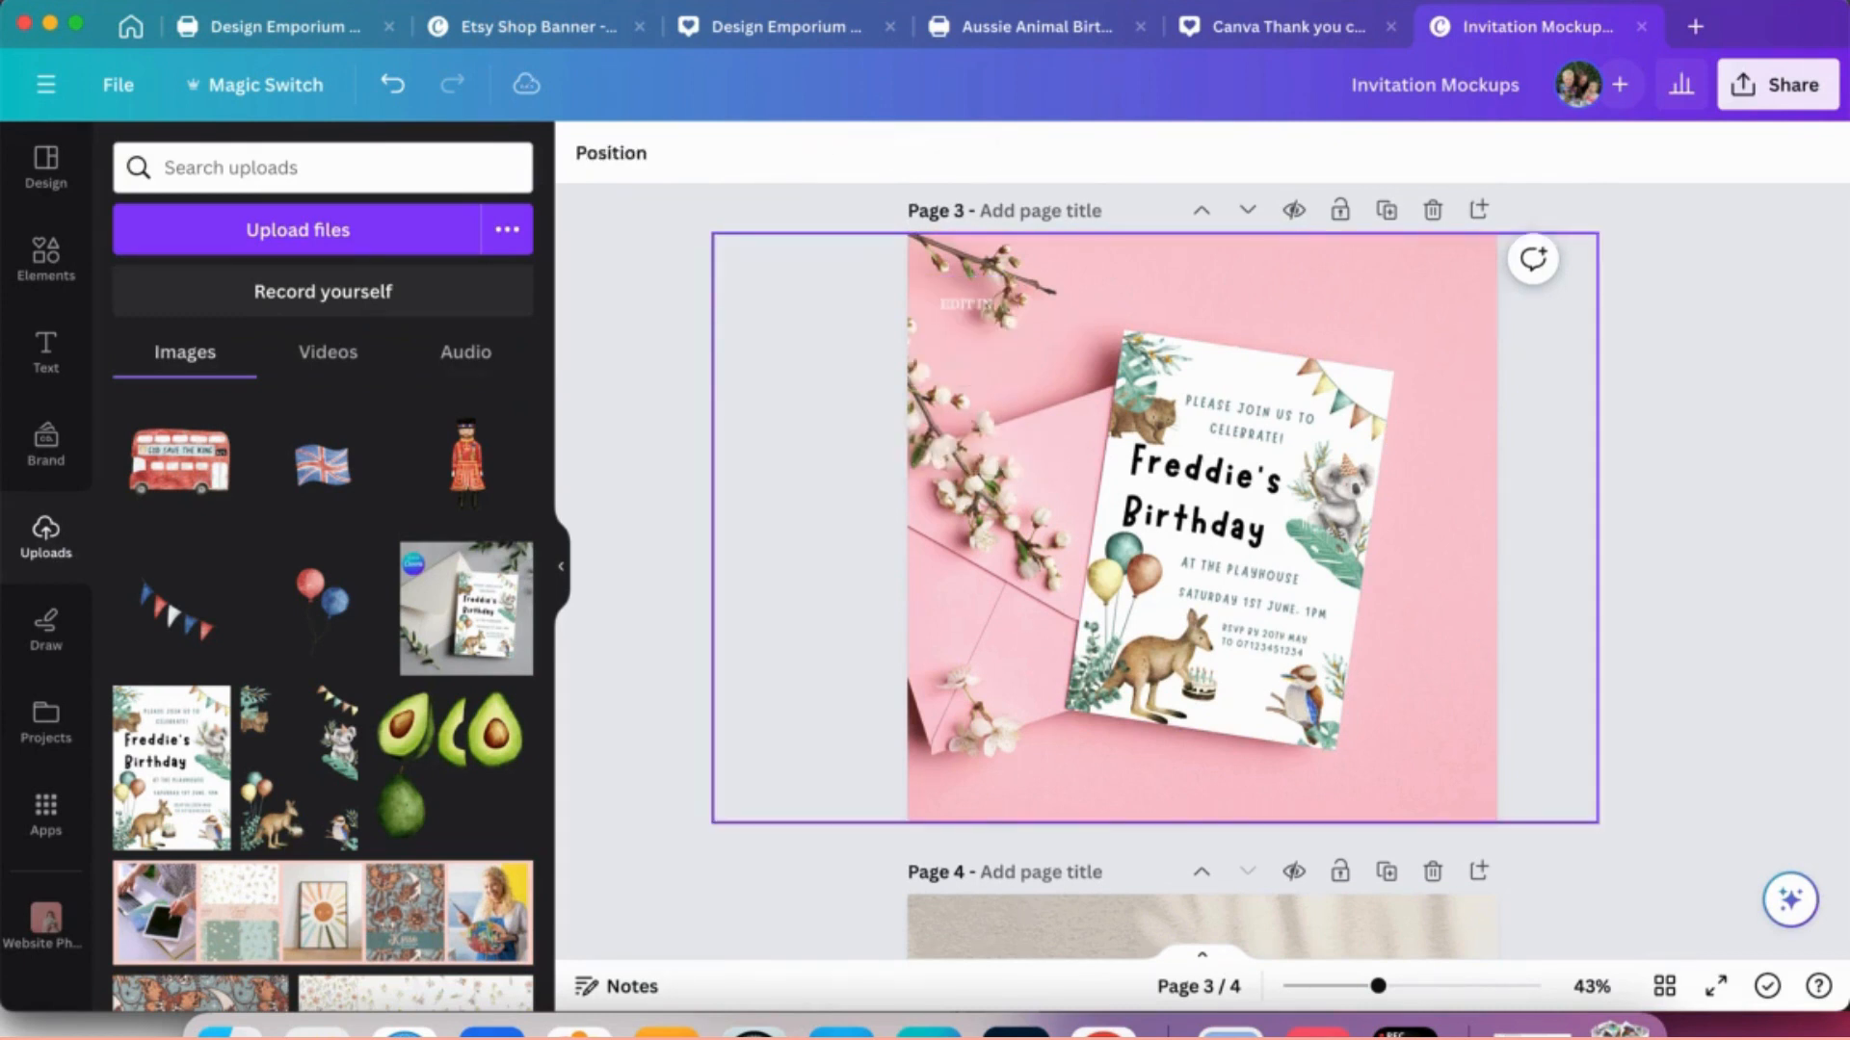
{"action": "left_click", "coordinate": [965, 306]}
{"action": "key", "text": "Delete"}
{"action": "key", "text": "Escape"}
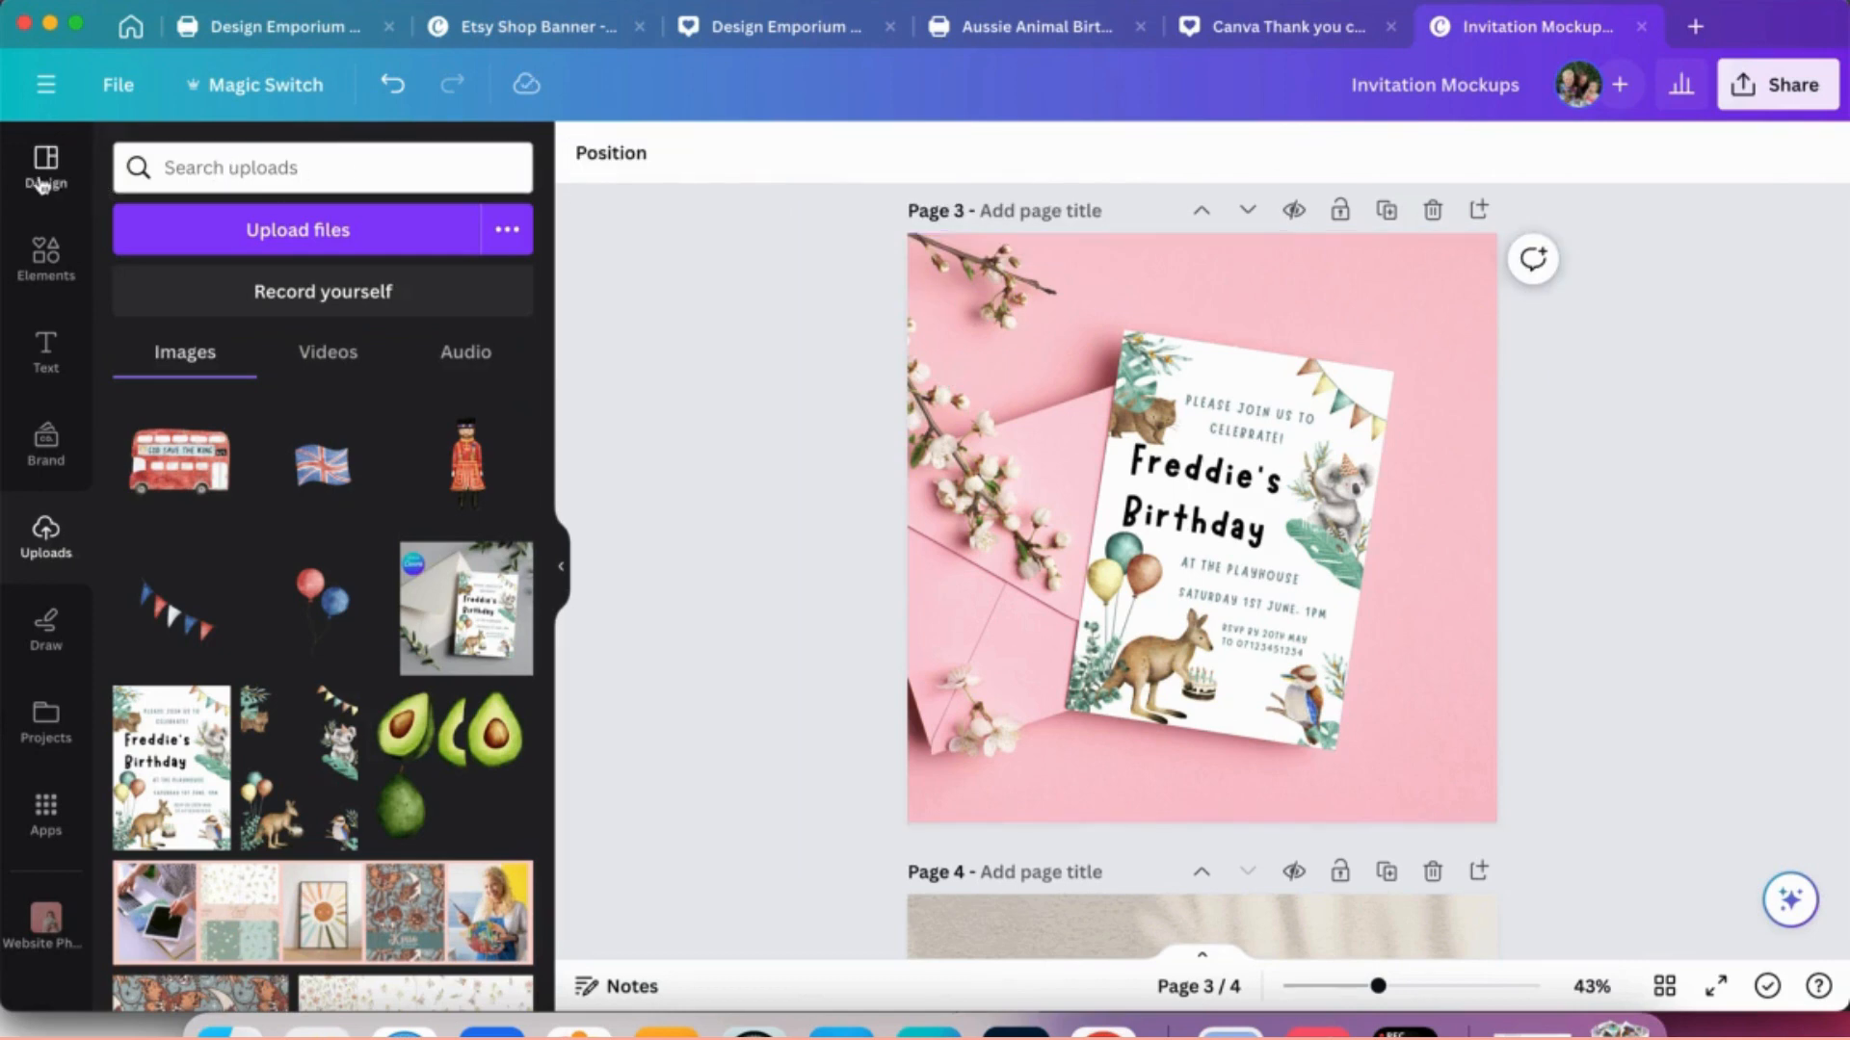
- Search Elements for 'Canva logo' and add the round logo photo to page 3
{"action": "left_click", "coordinate": [46, 261]}
{"action": "left_click", "coordinate": [216, 166]}
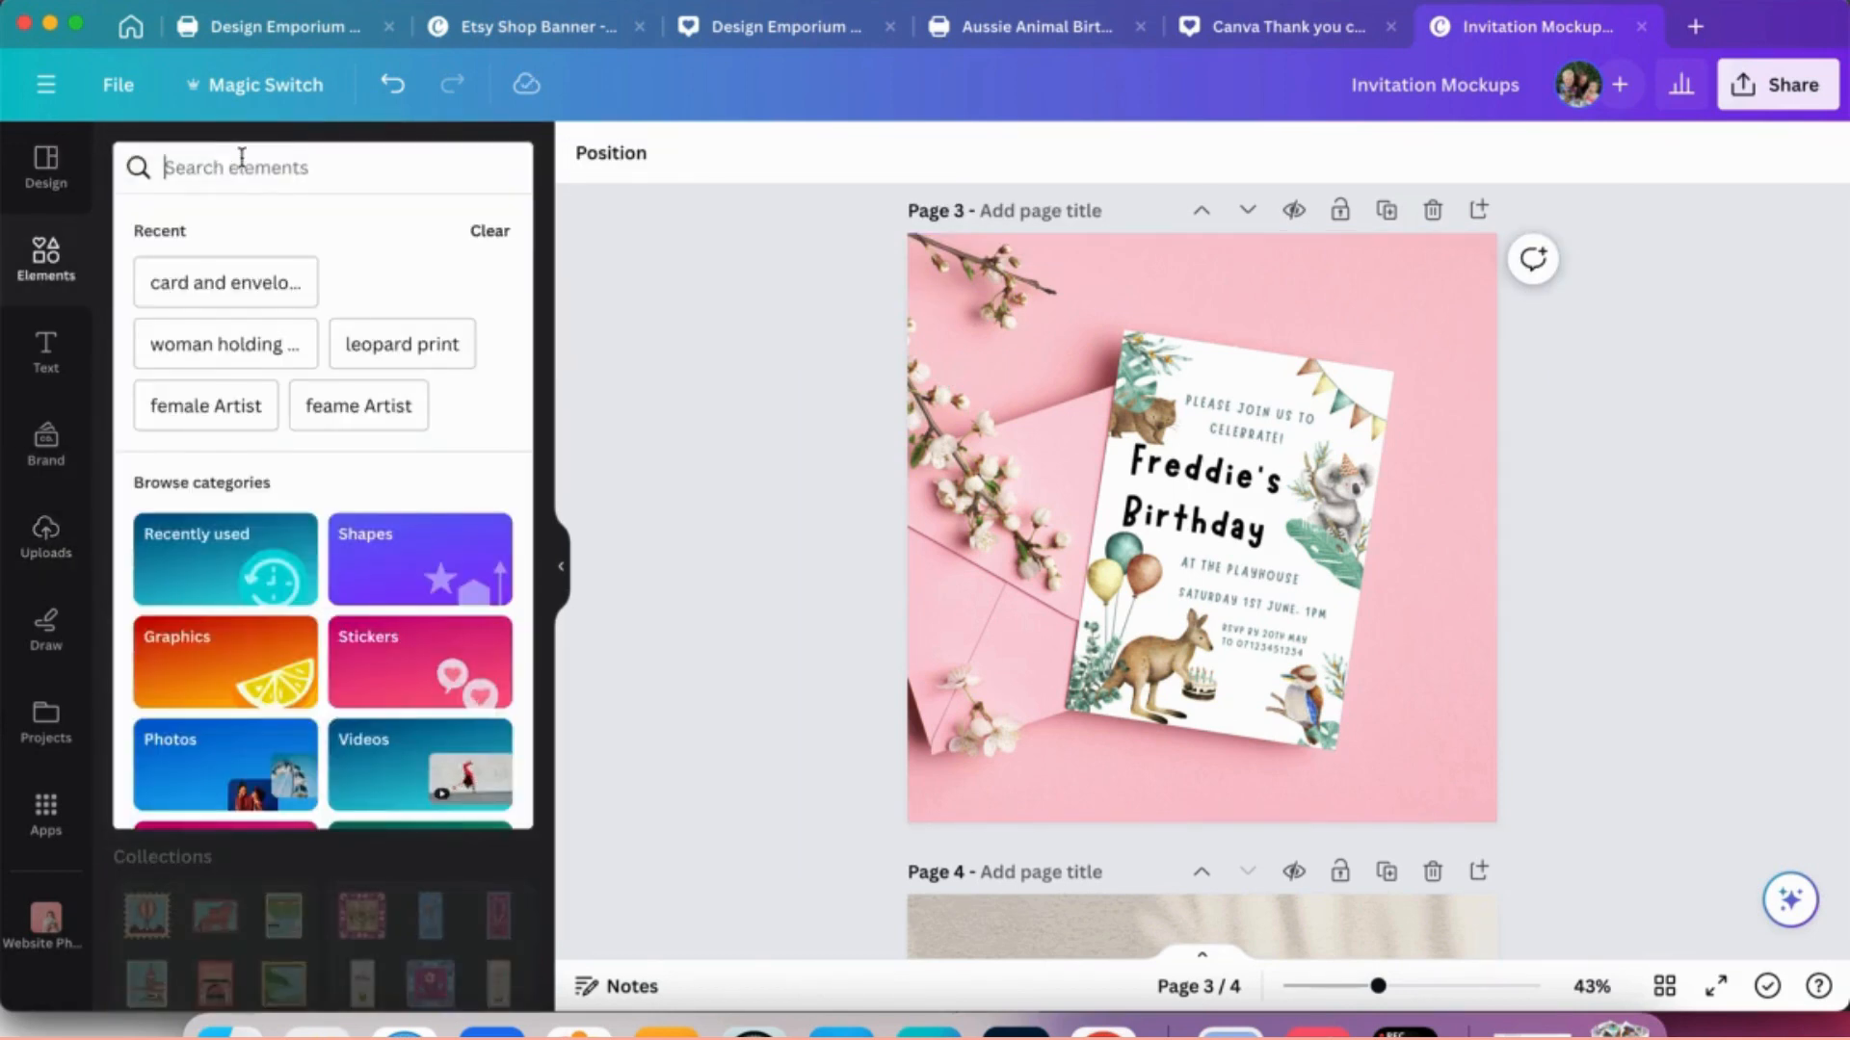
{"action": "type", "text": "Canva logo"}
{"action": "key", "text": "Return"}
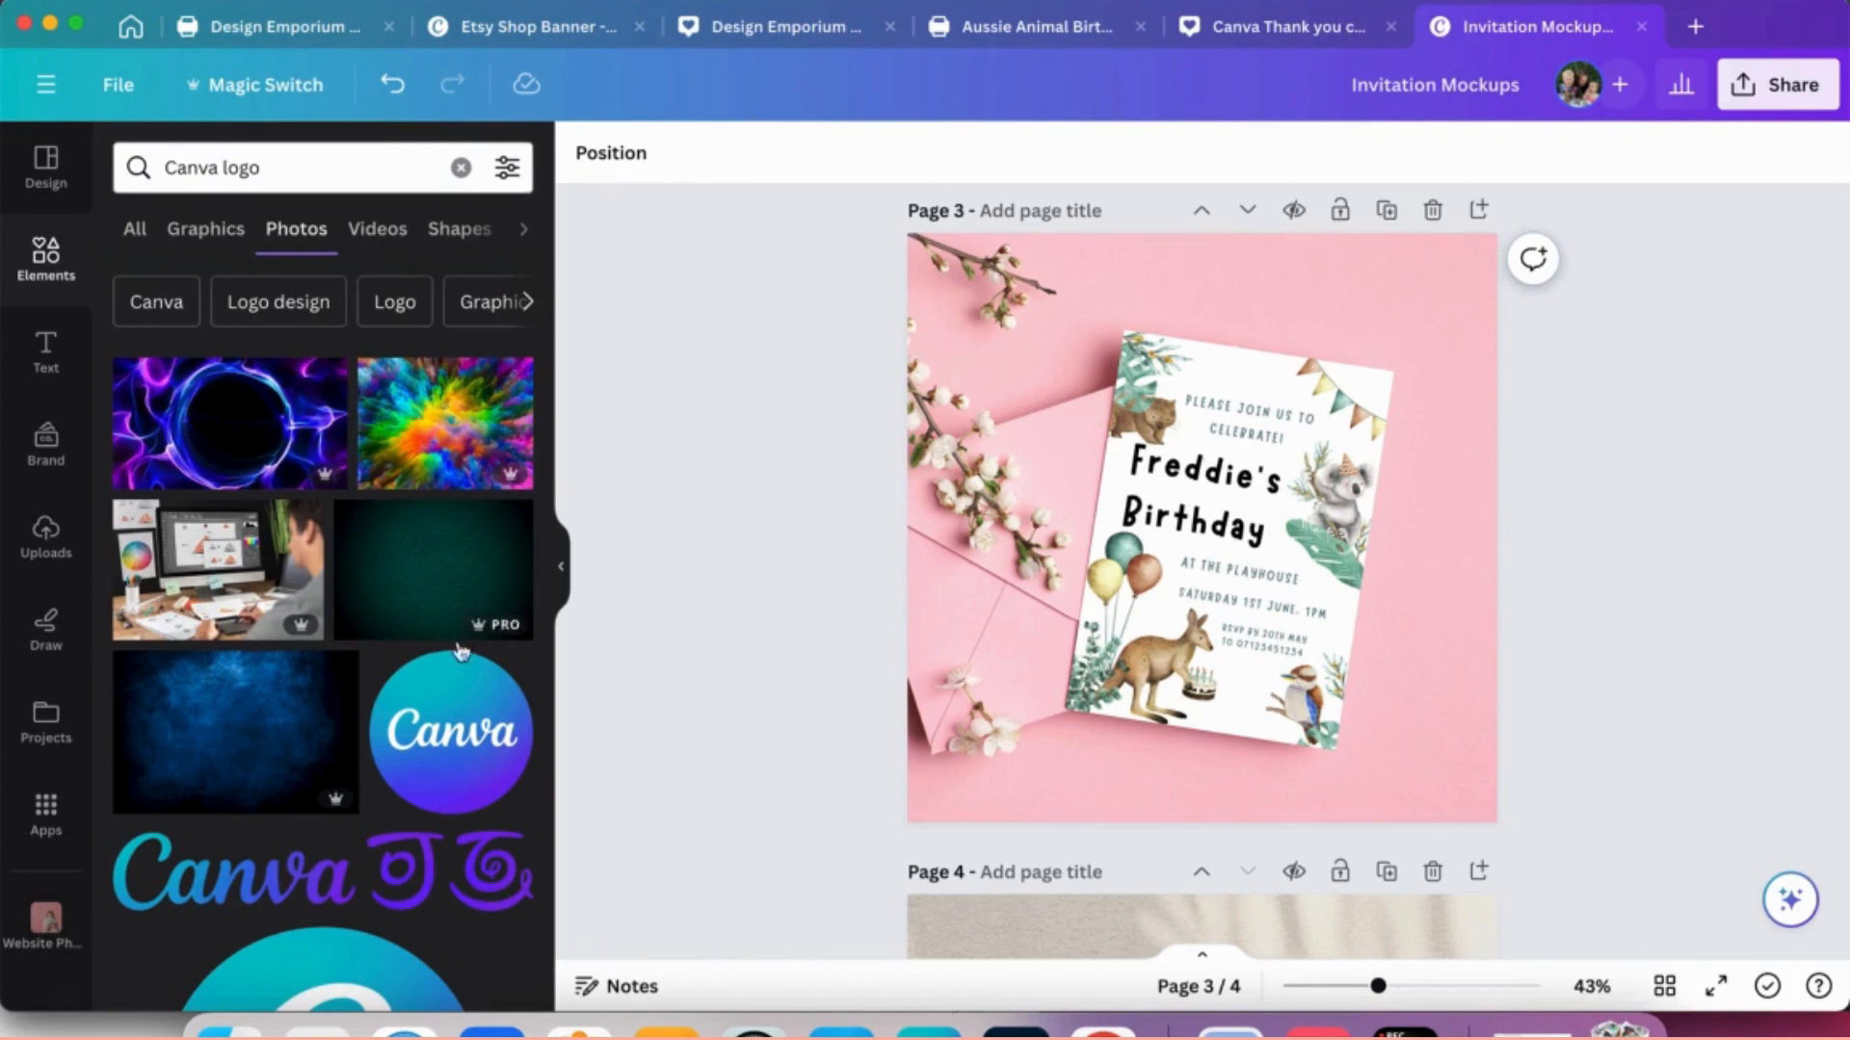
{"action": "scroll", "coordinate": [461, 653], "scroll_direction": "down", "scroll_amount": 3}
{"action": "left_click", "coordinate": [468, 569]}
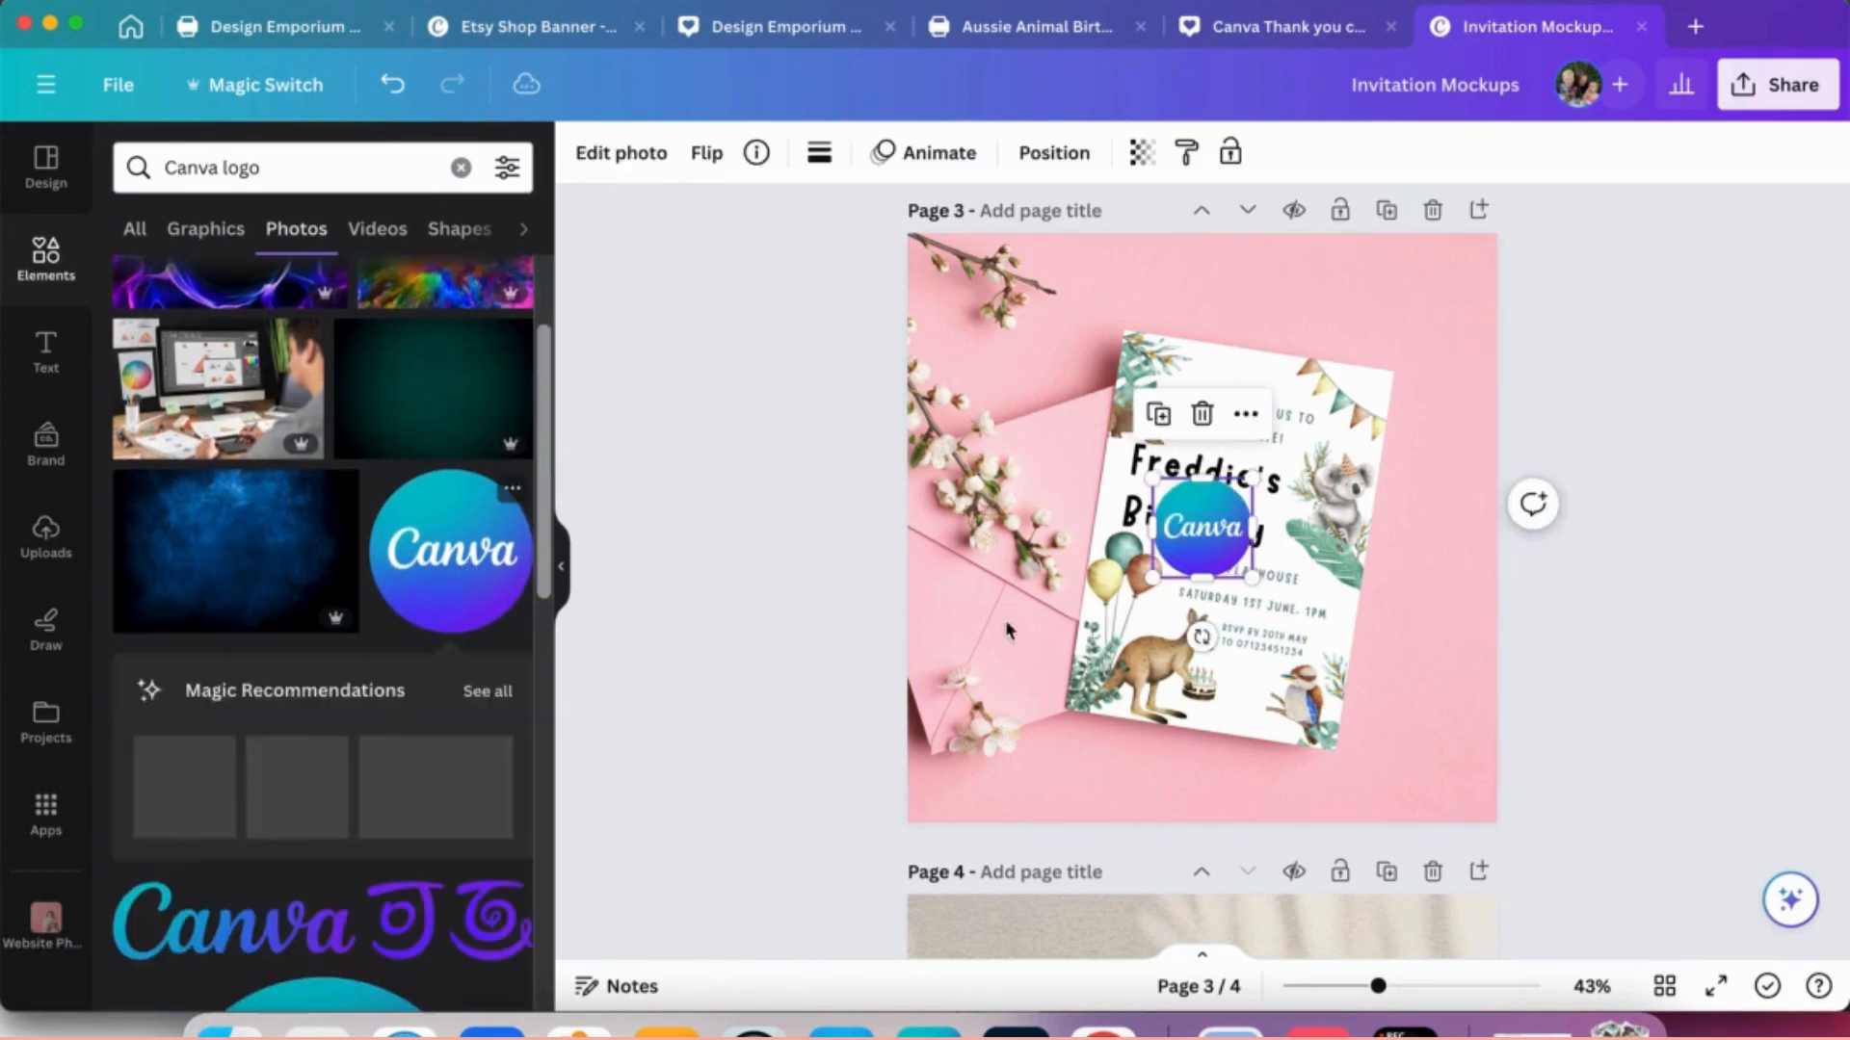
- Resize the round Canva logo and place it in the page's top-right corner
{"action": "left_click_drag", "start_coordinate": [1226, 545], "coordinate": [1440, 748]}
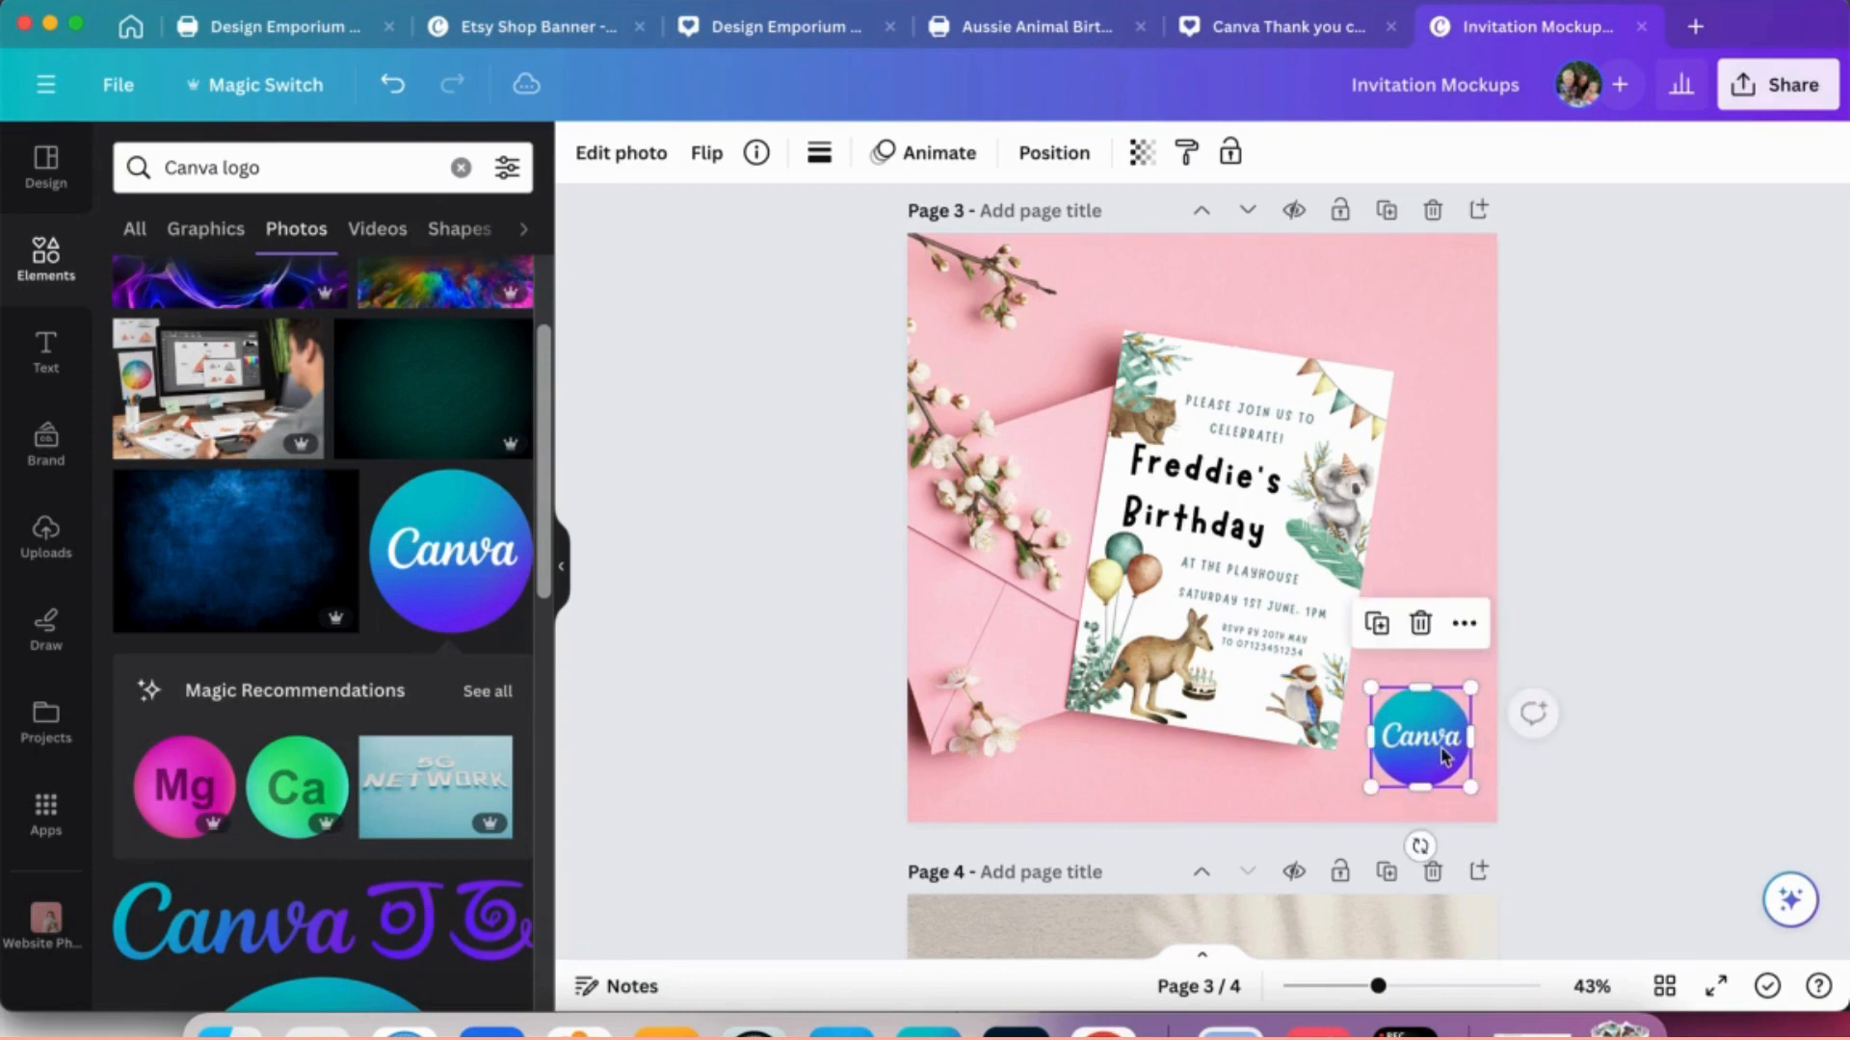
{"action": "left_click_drag", "start_coordinate": [1370, 692], "coordinate": [1348, 672]}
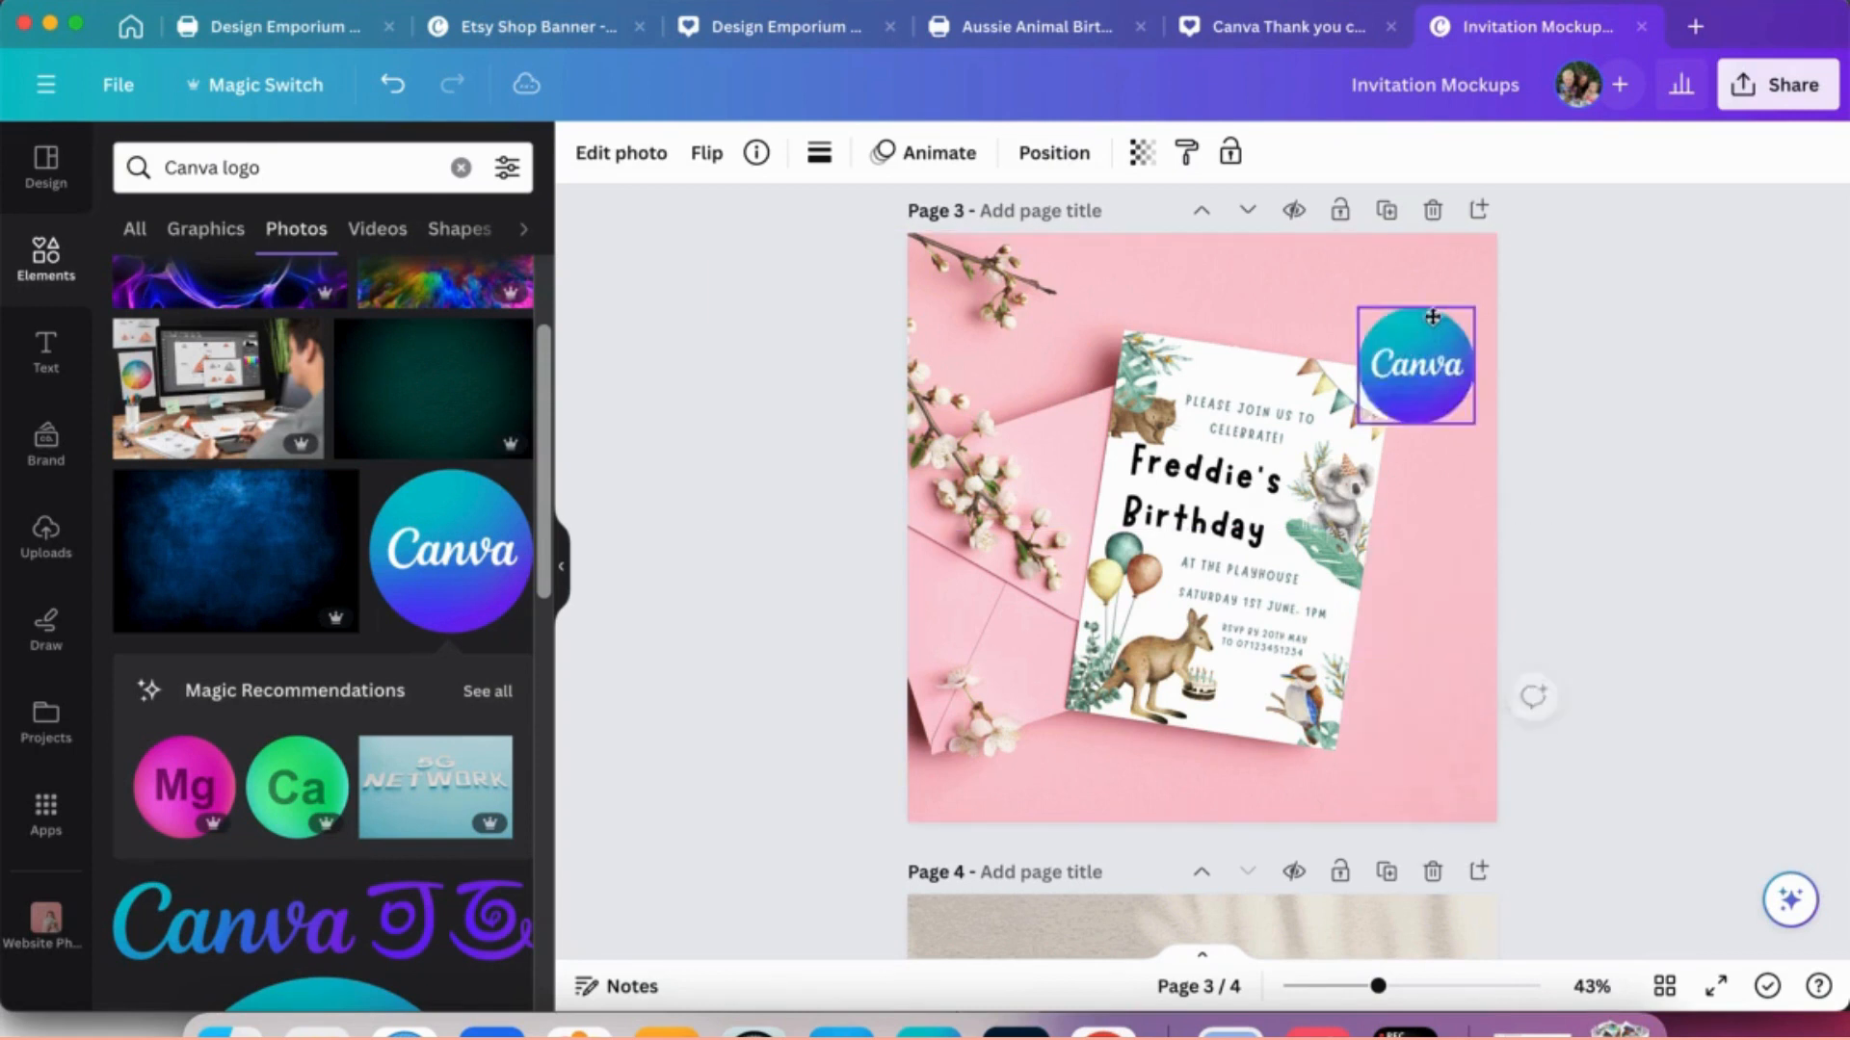
{"action": "left_click_drag", "start_coordinate": [1424, 762], "coordinate": [1438, 325]}
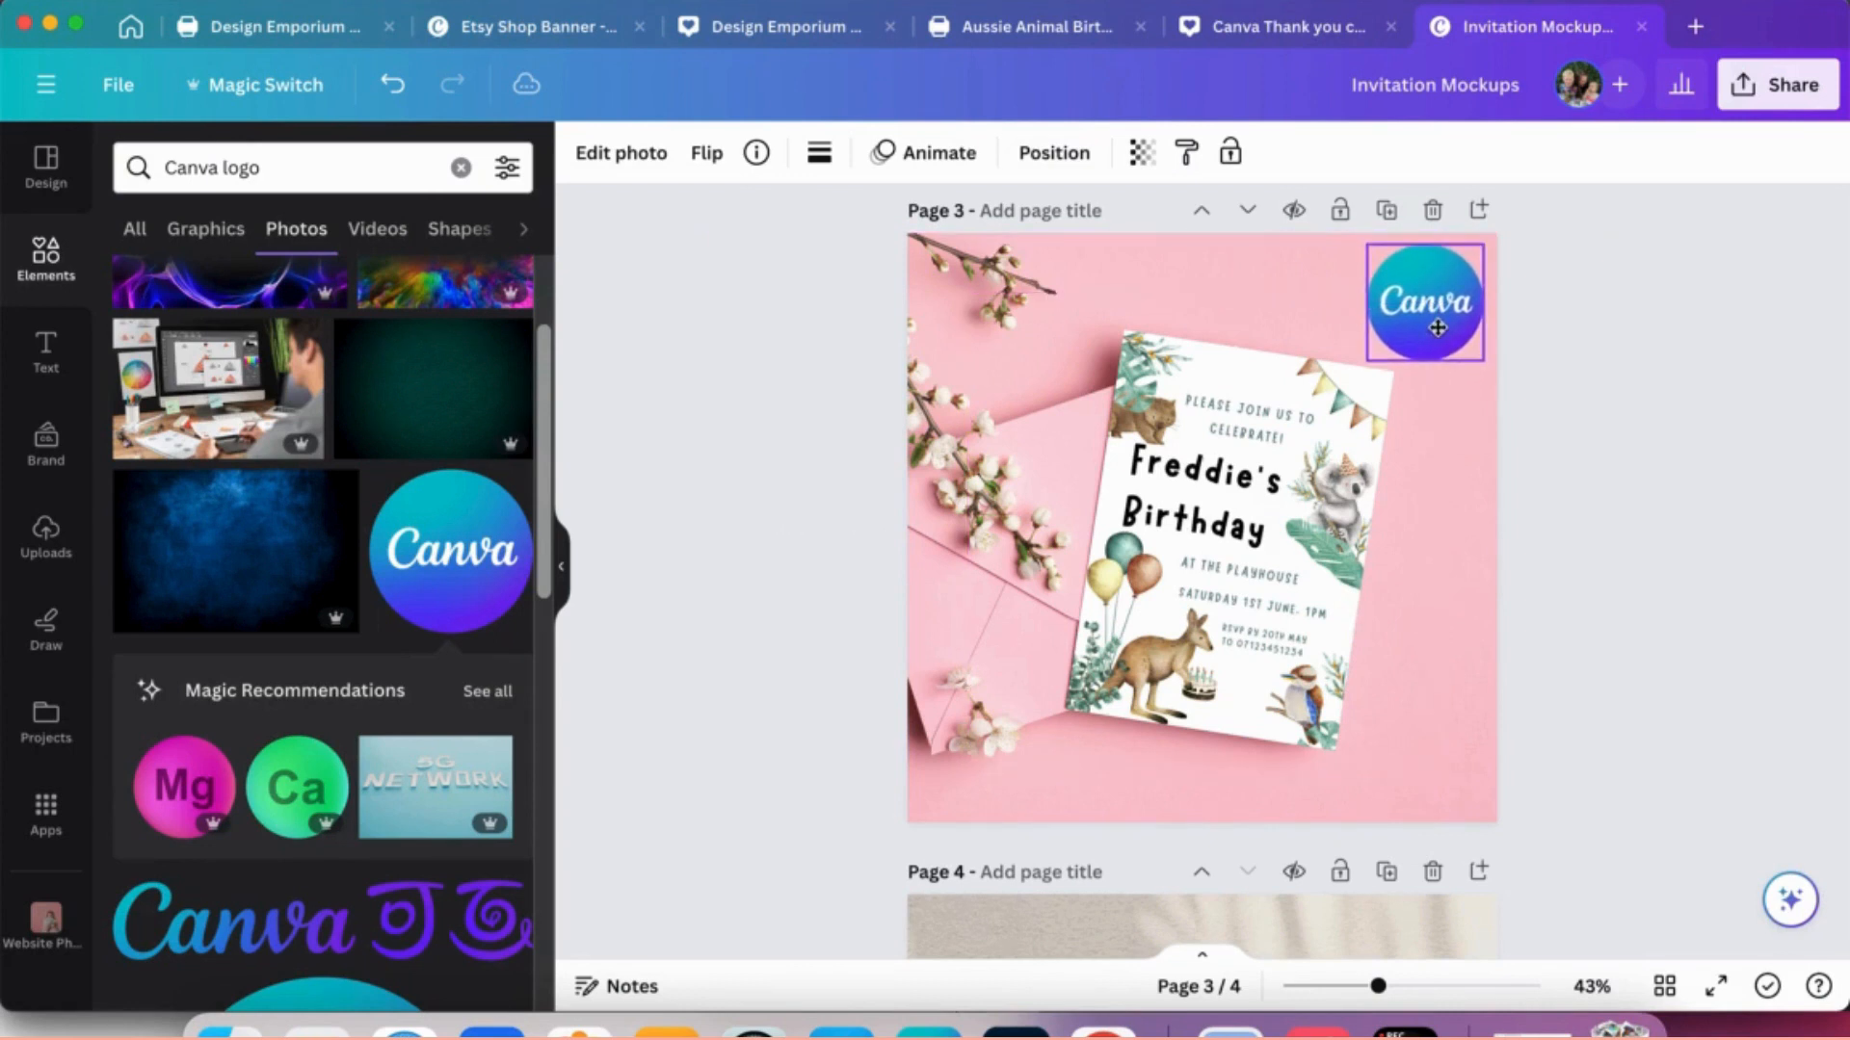
{"action": "left_click", "coordinate": [1655, 377]}
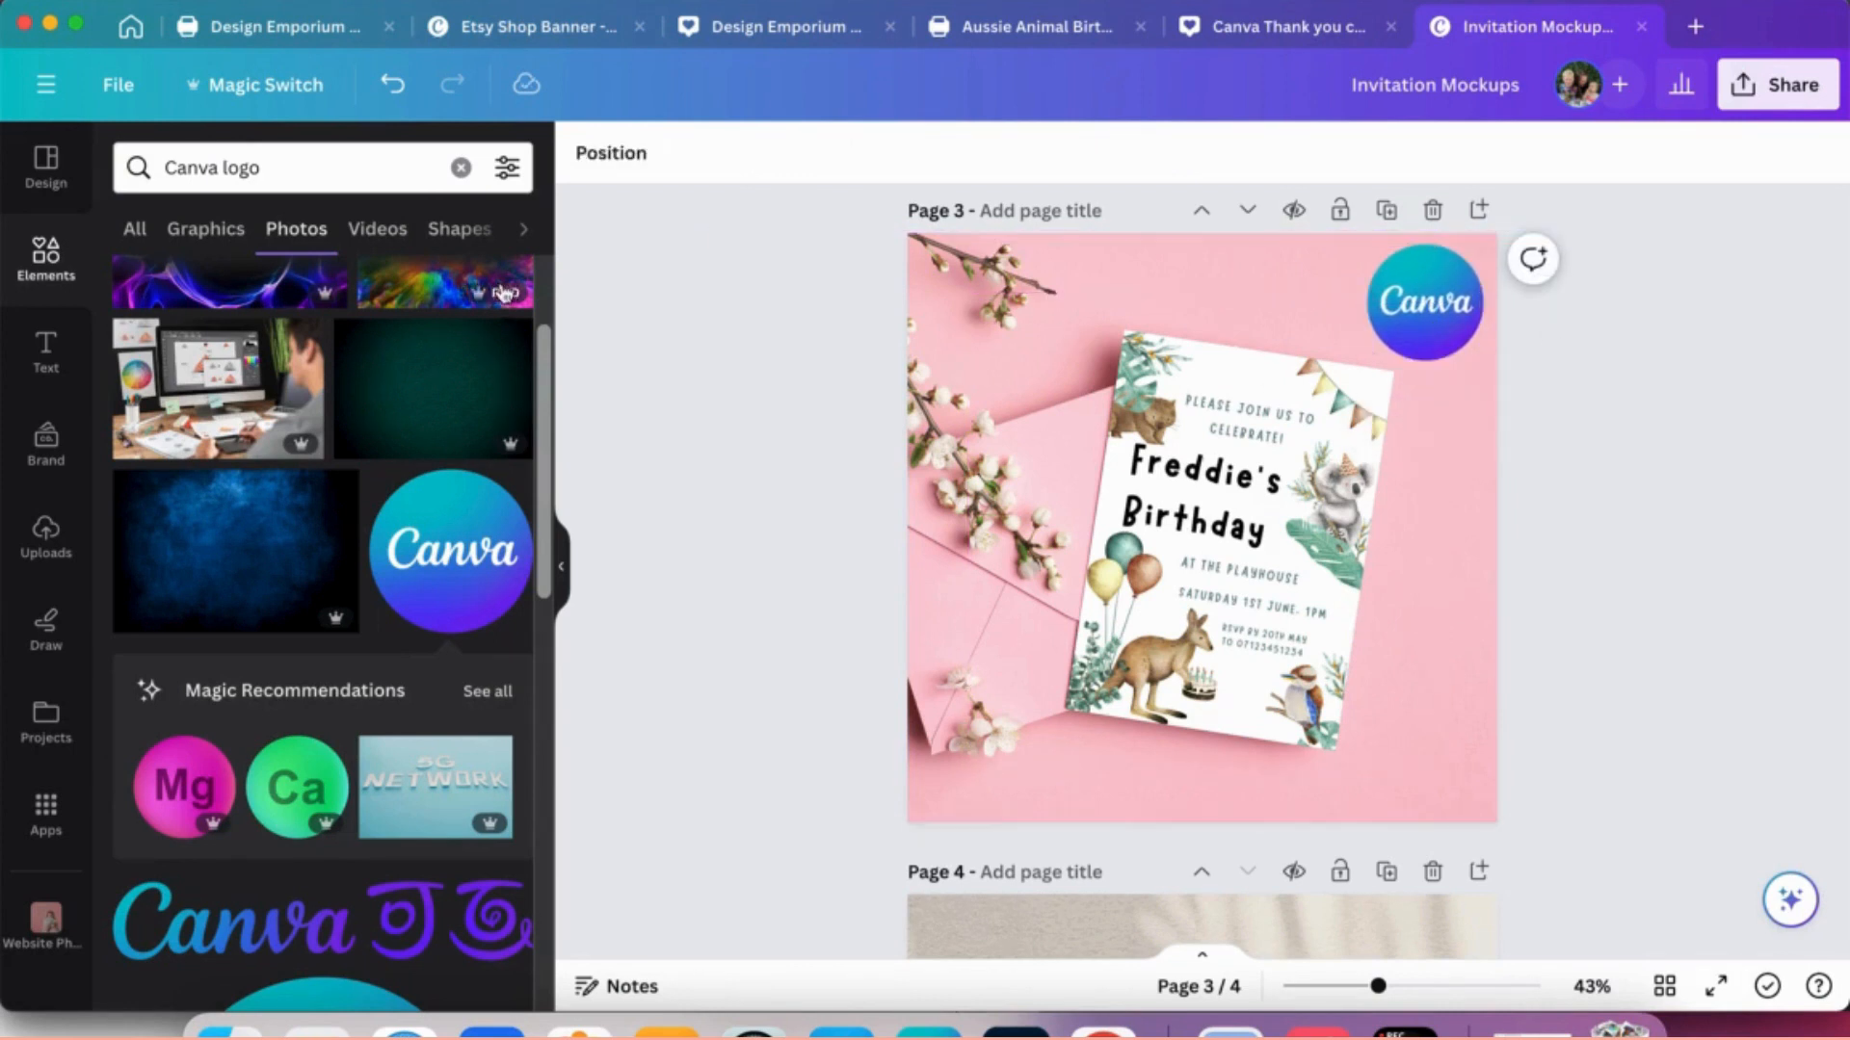
- Add a text box reading 'Edit in' and enlarge it over the round logo
{"action": "left_click", "coordinate": [46, 351]}
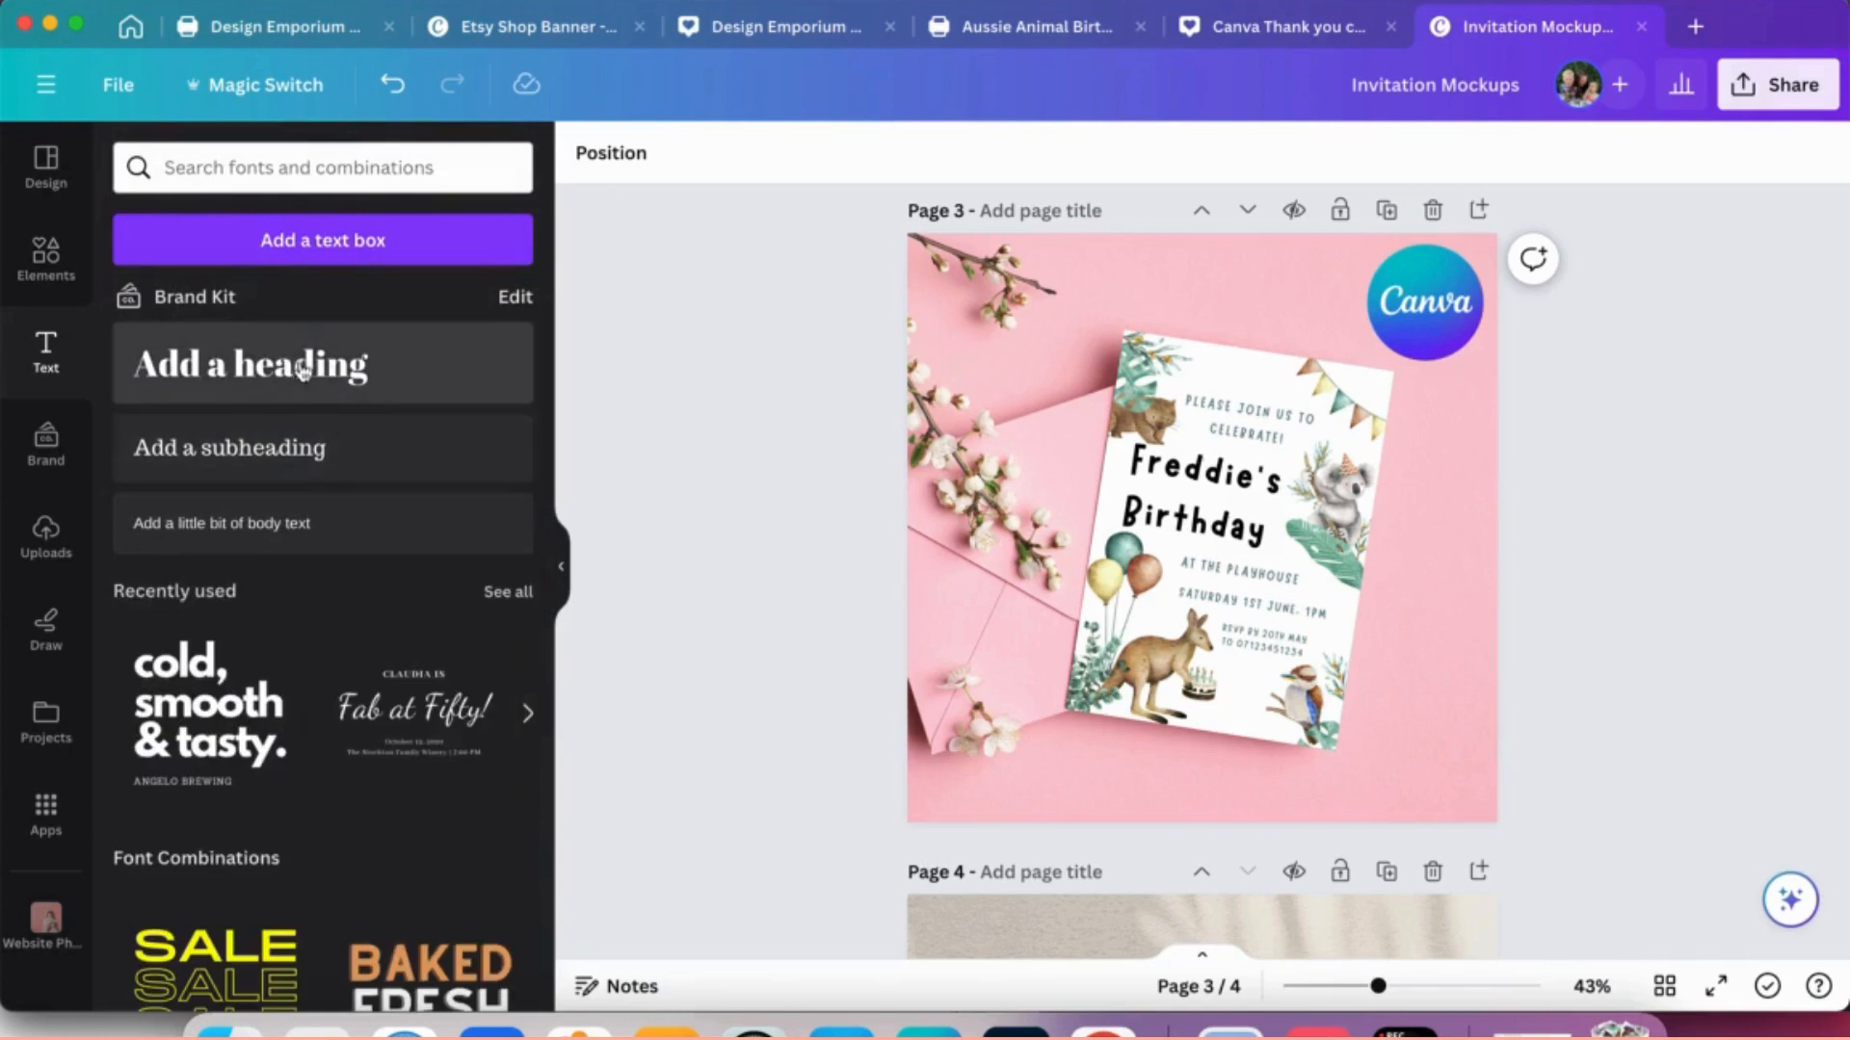
{"action": "left_click", "coordinate": [278, 254]}
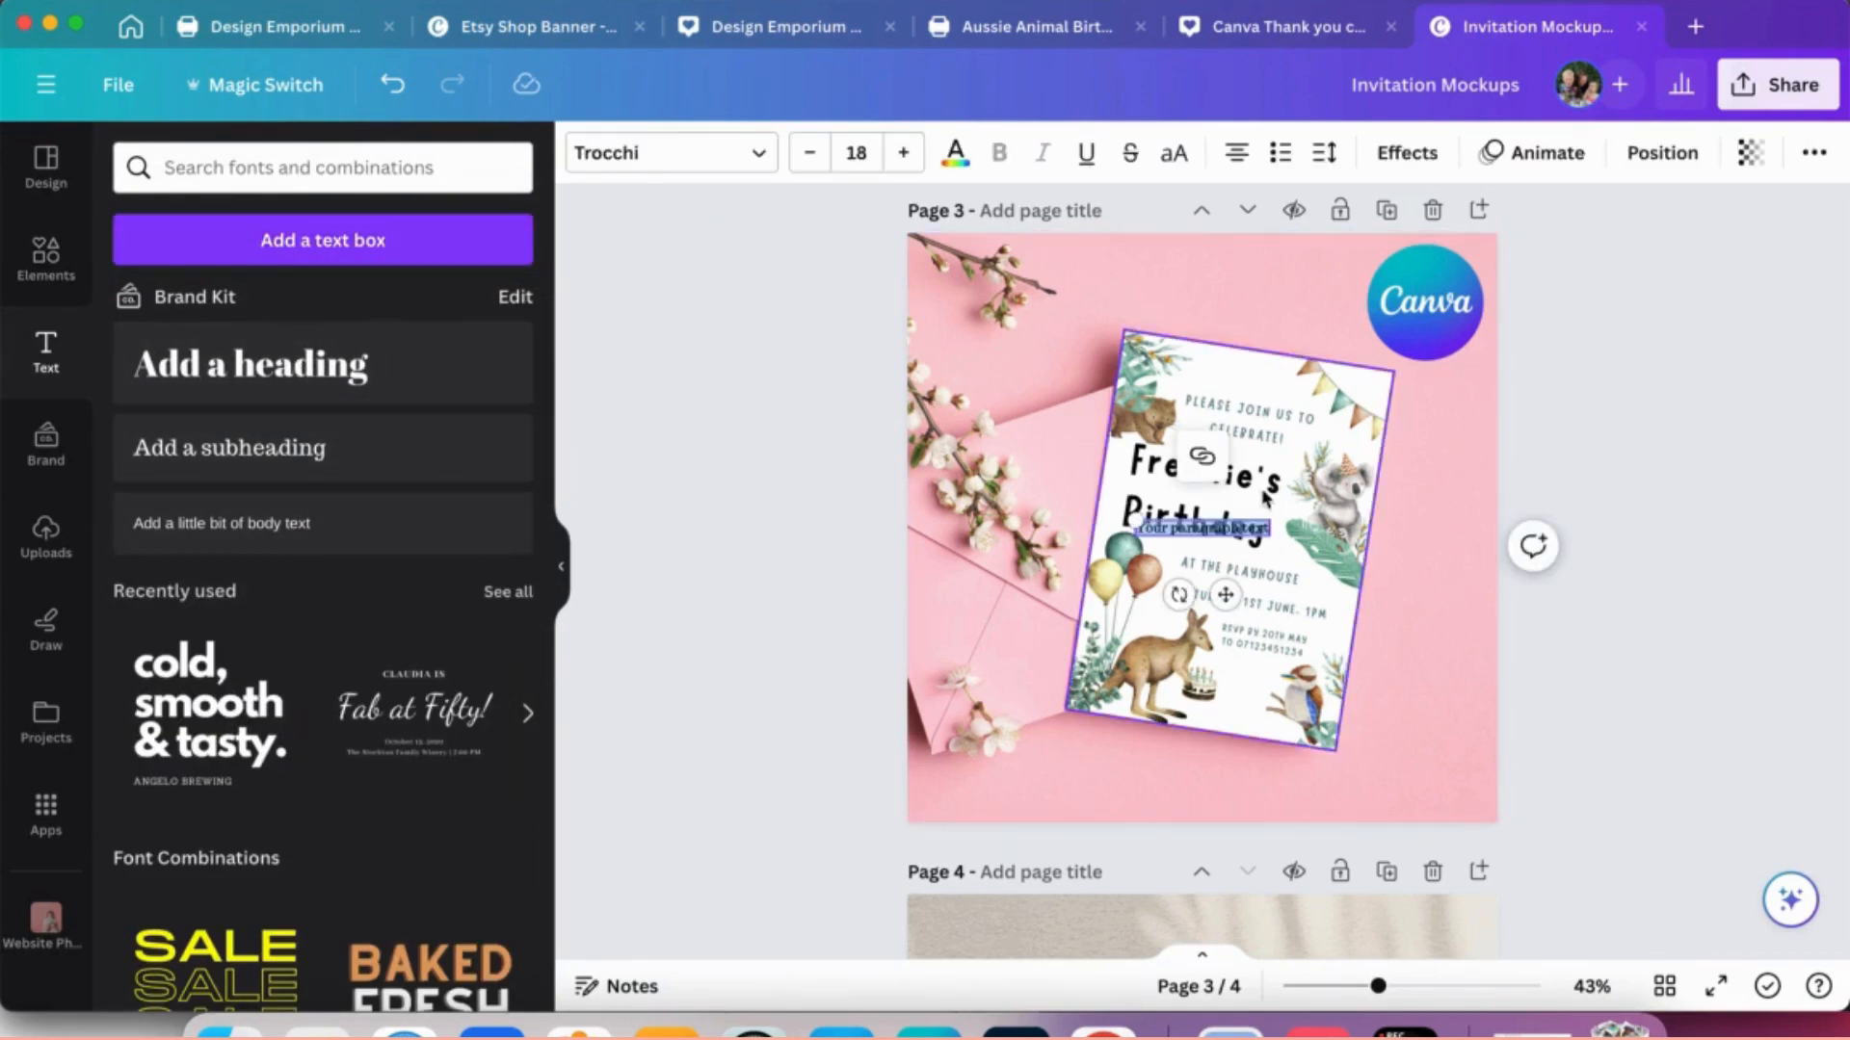
{"action": "key", "text": "BackSpace"}
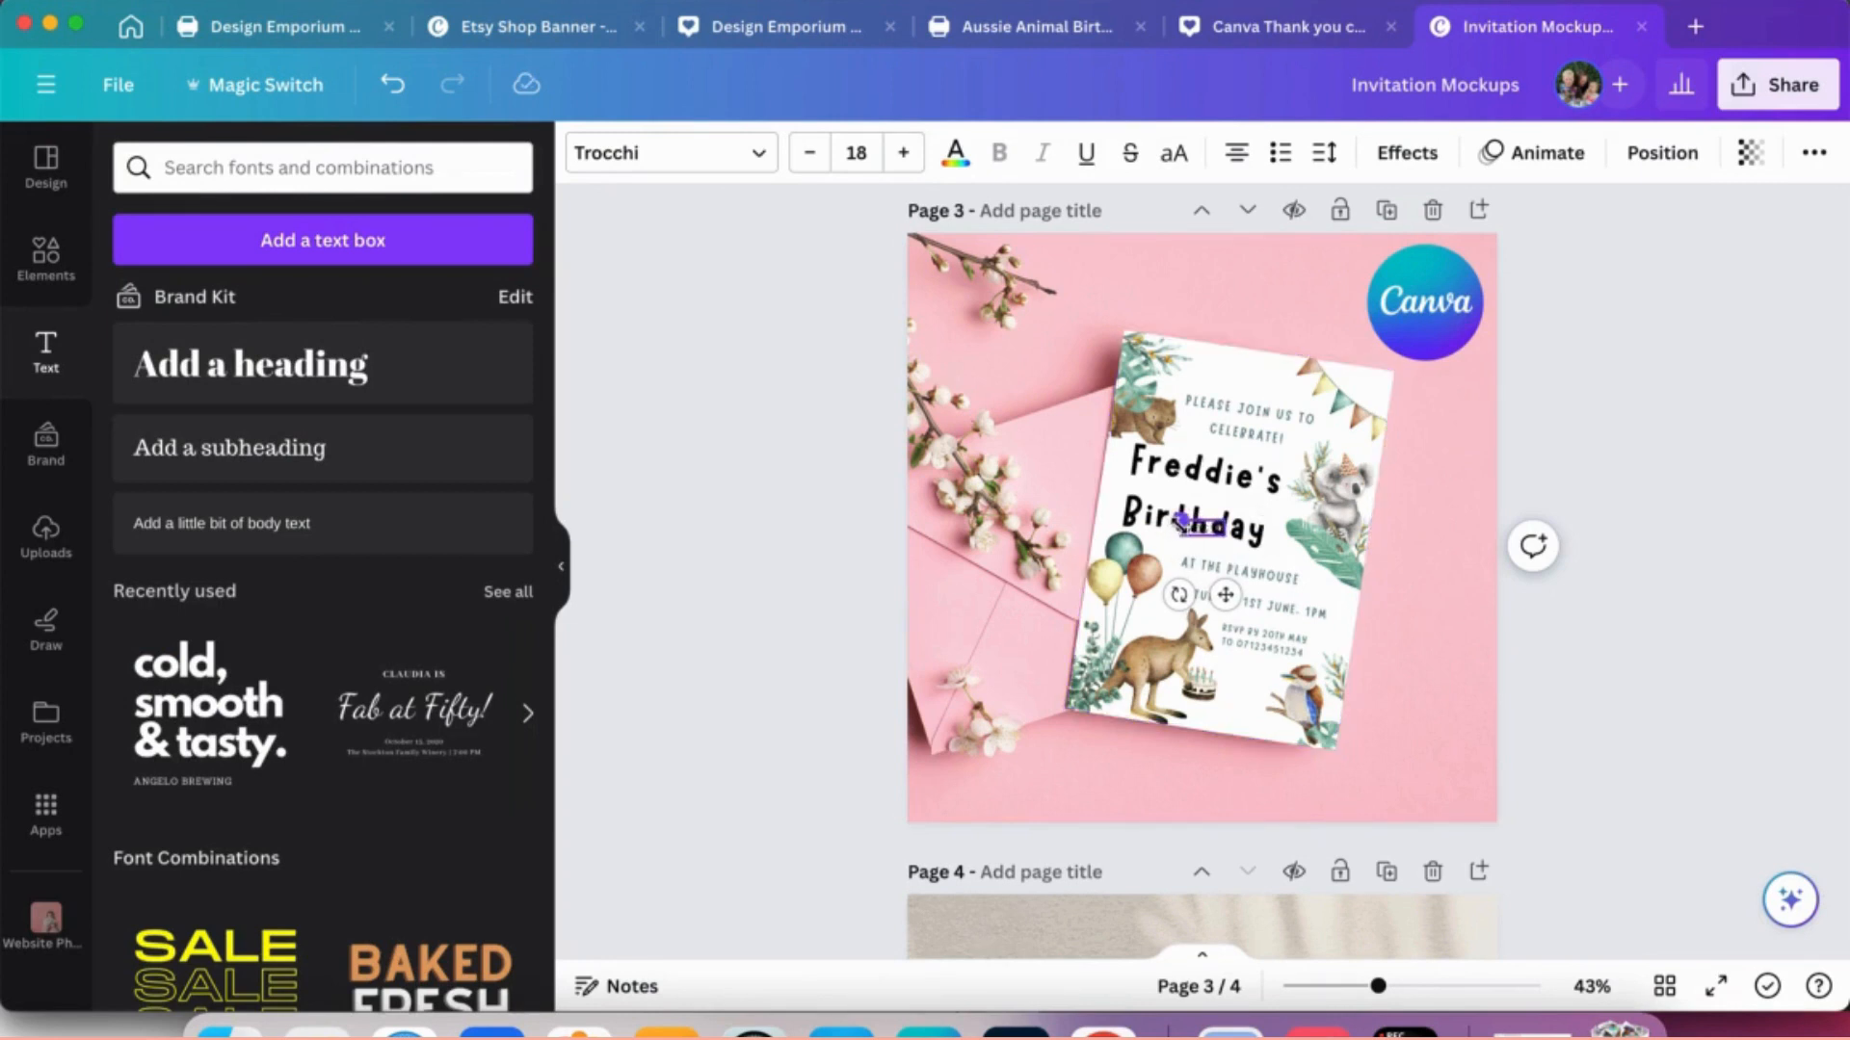
{"action": "mouse_move", "coordinate": [1182, 524]}
{"action": "left_mouse_down"}
{"action": "mouse_move", "coordinate": [1200, 473]}
{"action": "mouse_move", "coordinate": [1424, 271]}
{"action": "left_mouse_up"}
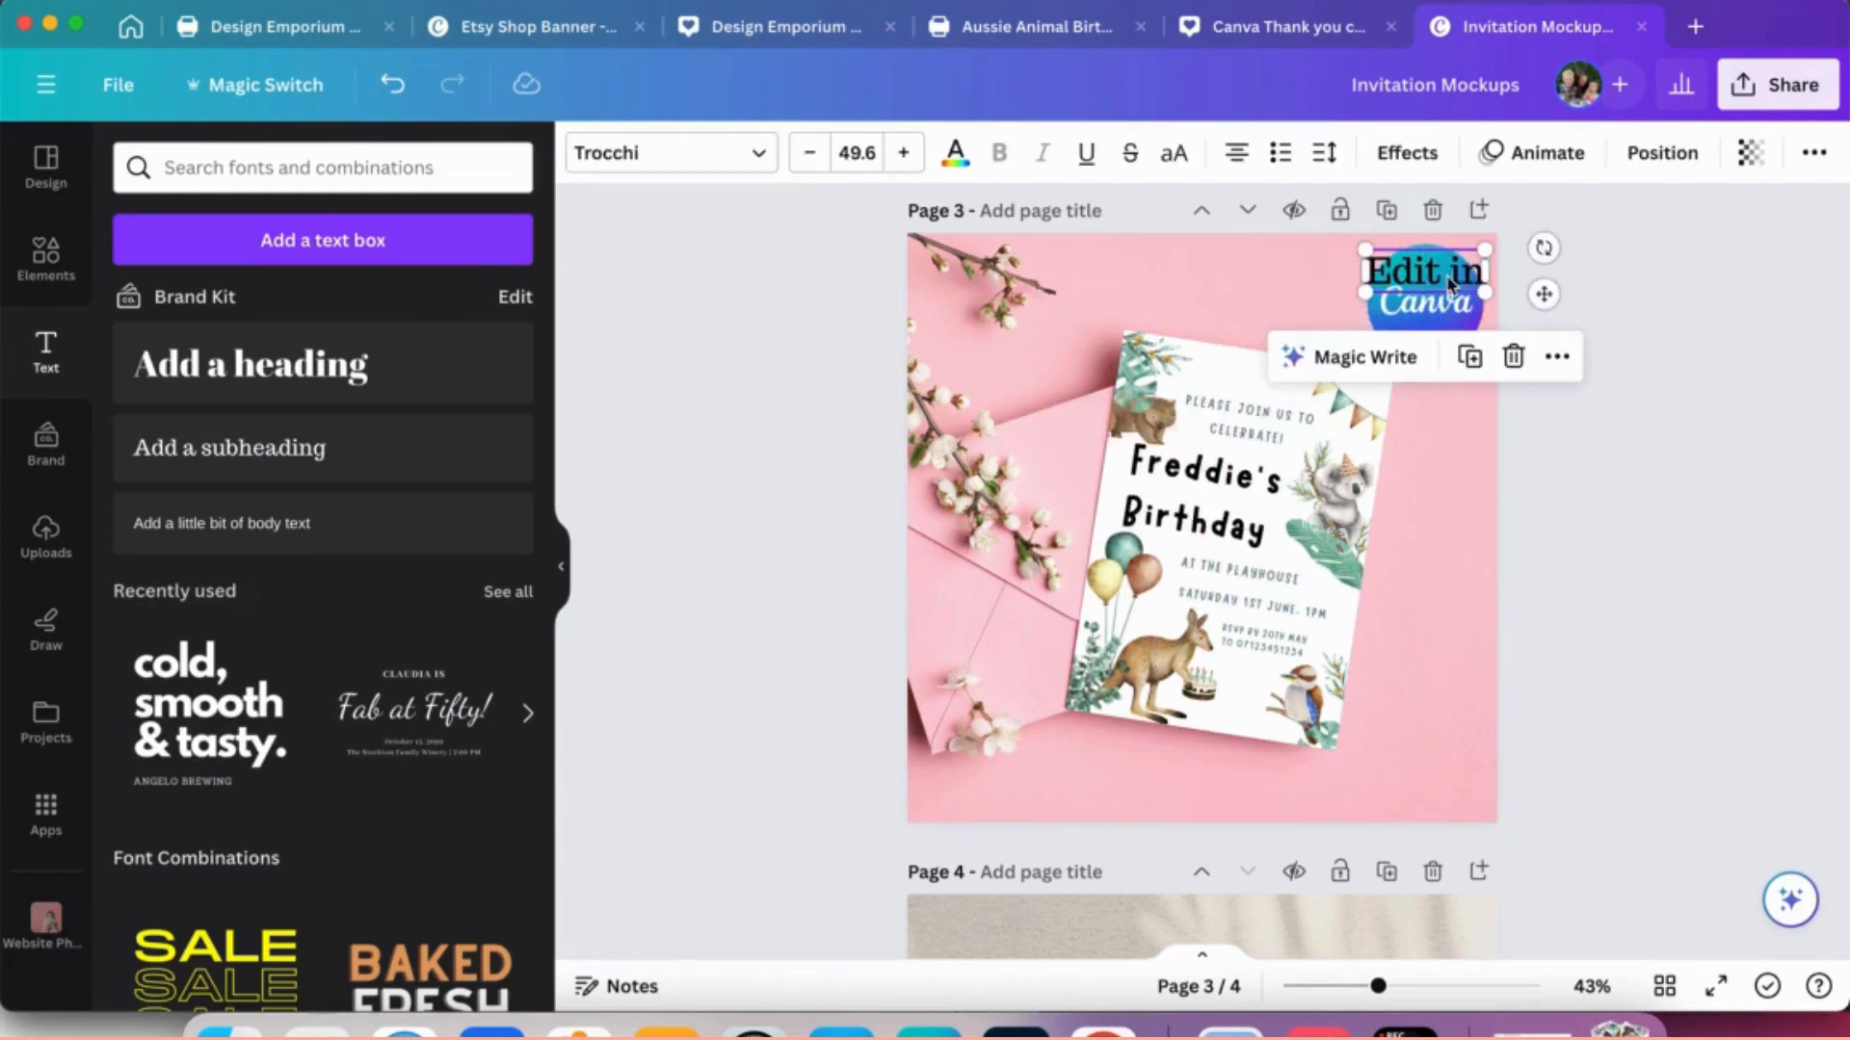
- Make the 'Edit in' text white Poppins and slightly smaller
{"action": "left_click", "coordinate": [954, 151]}
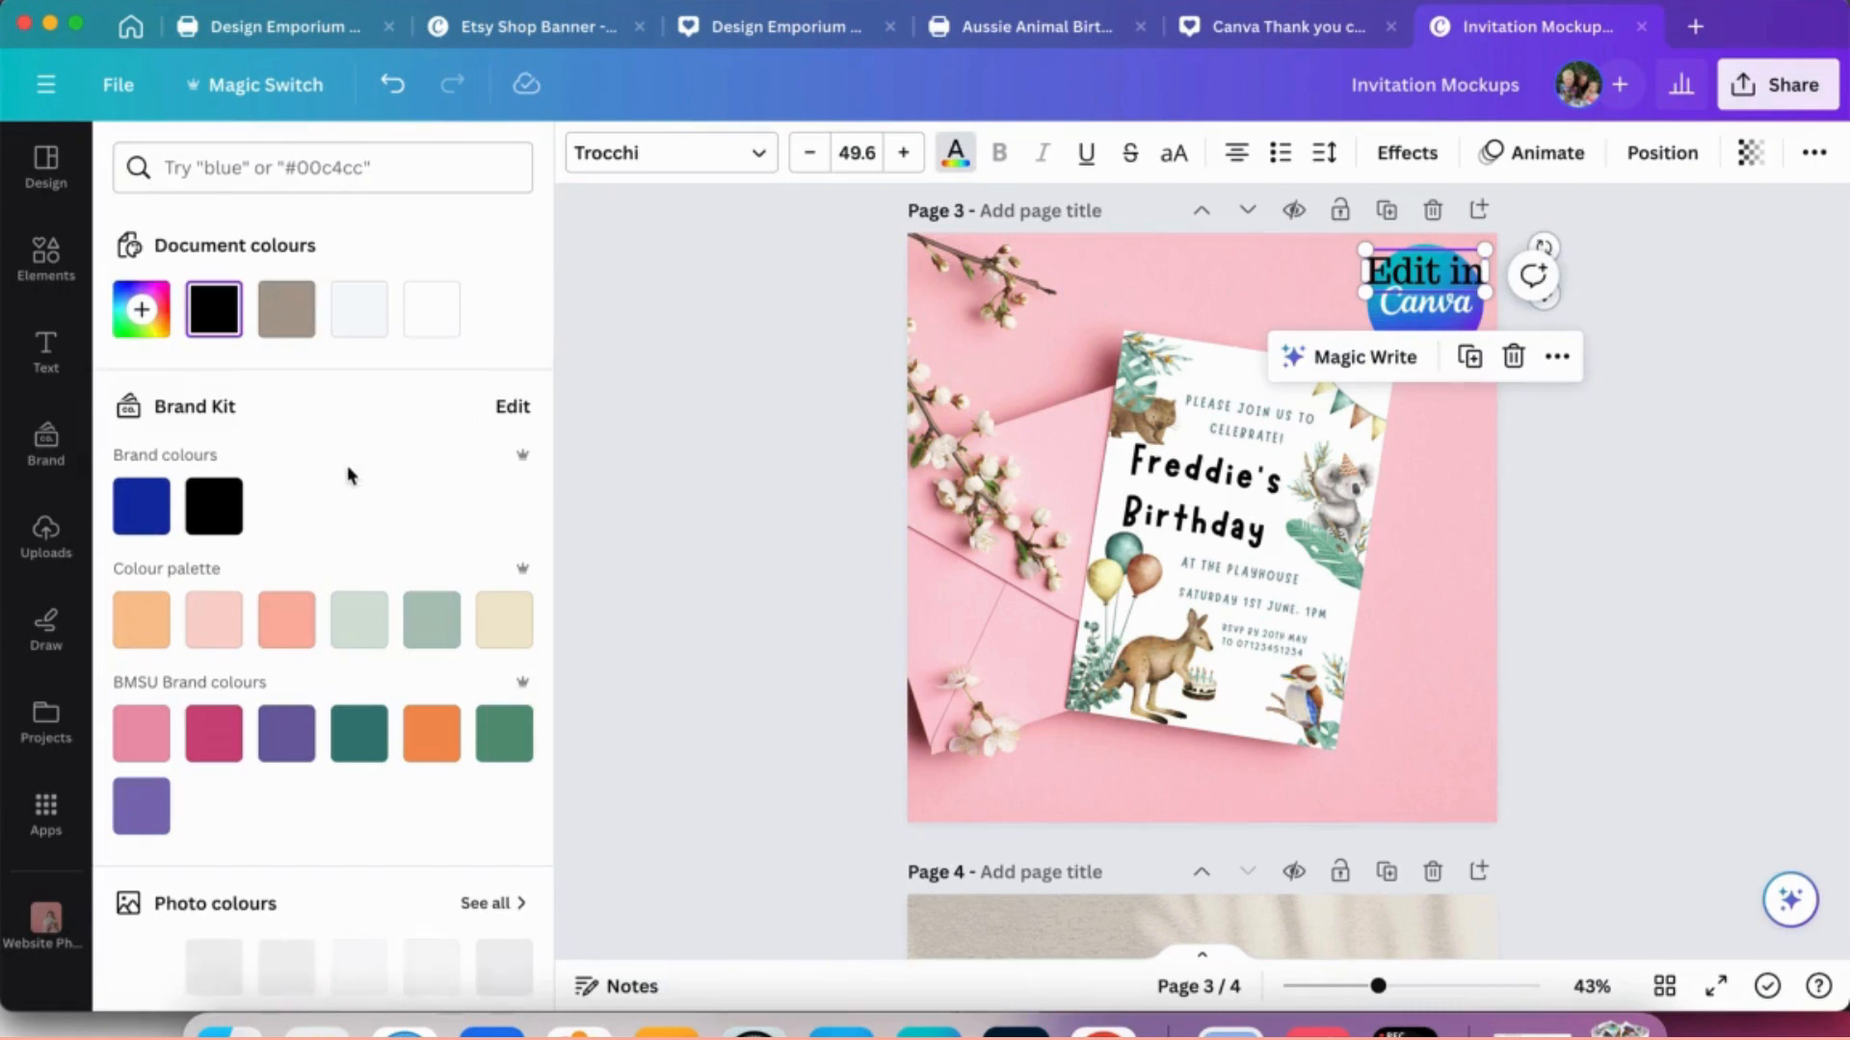
{"action": "left_click", "coordinate": [432, 308]}
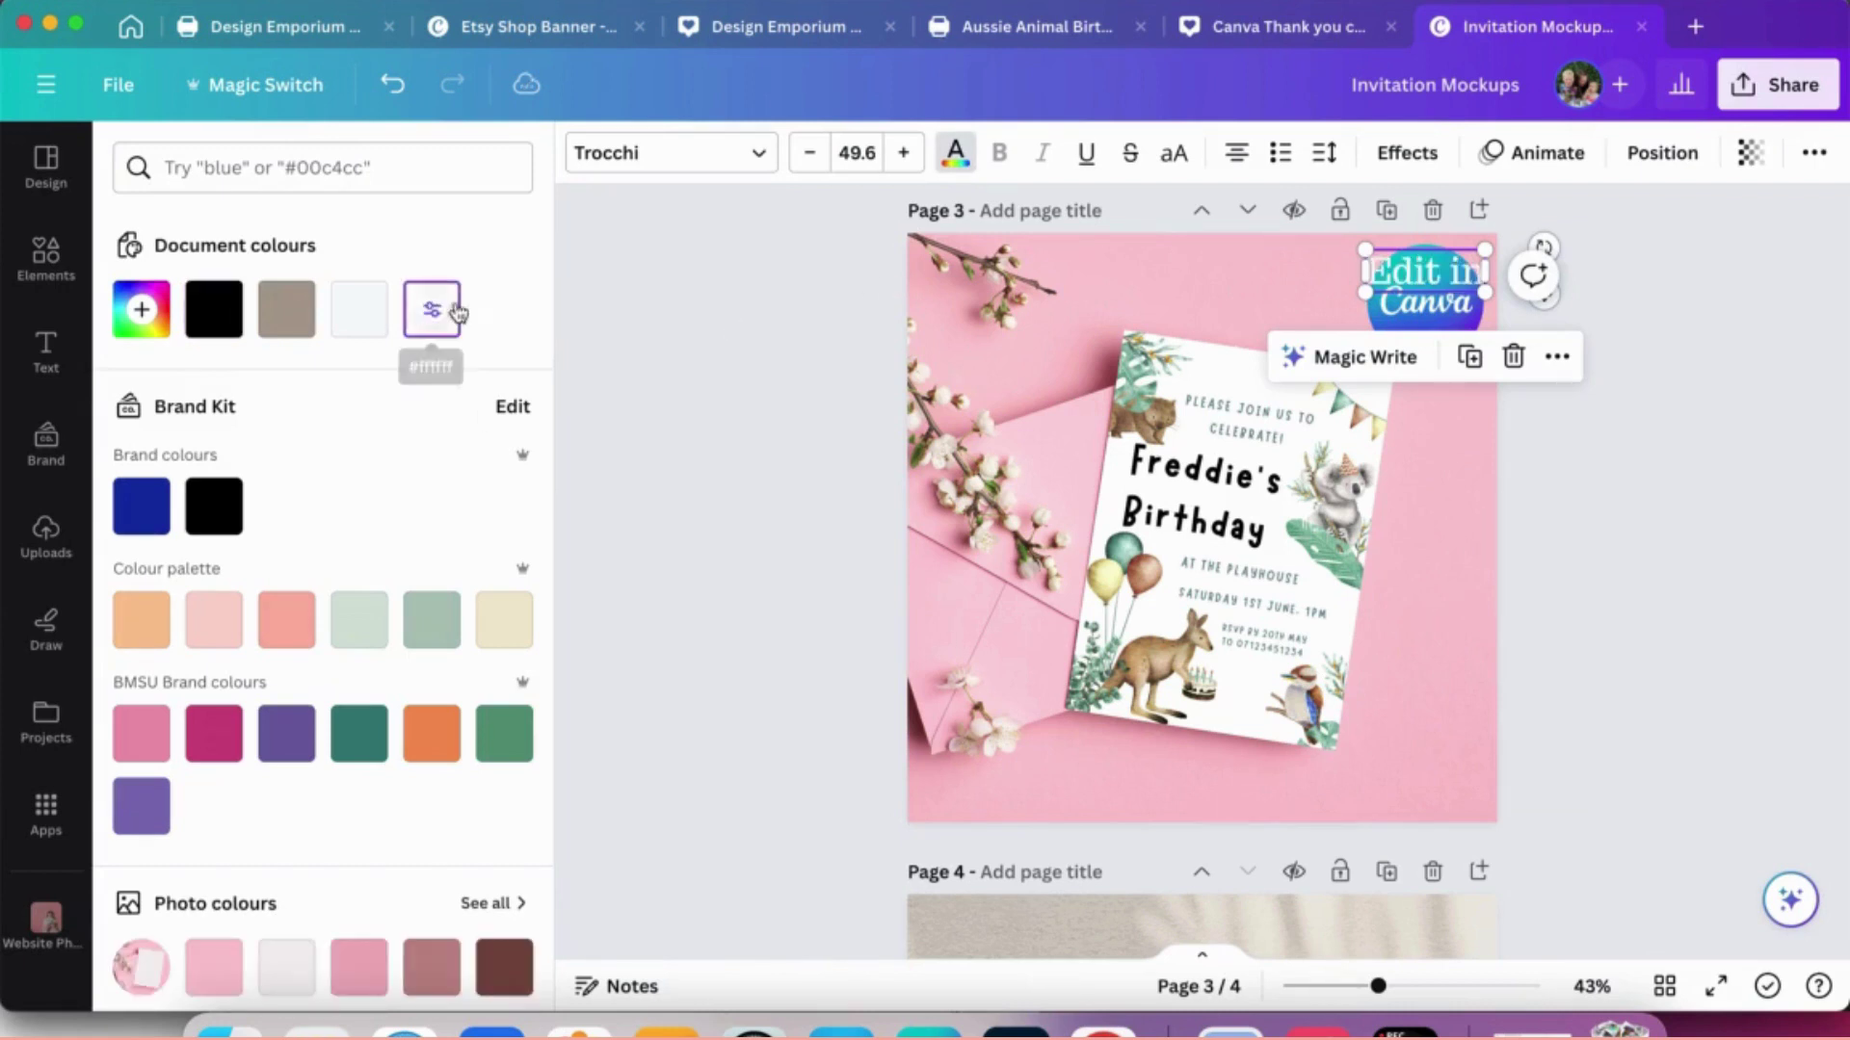
{"action": "left_click", "coordinate": [704, 153]}
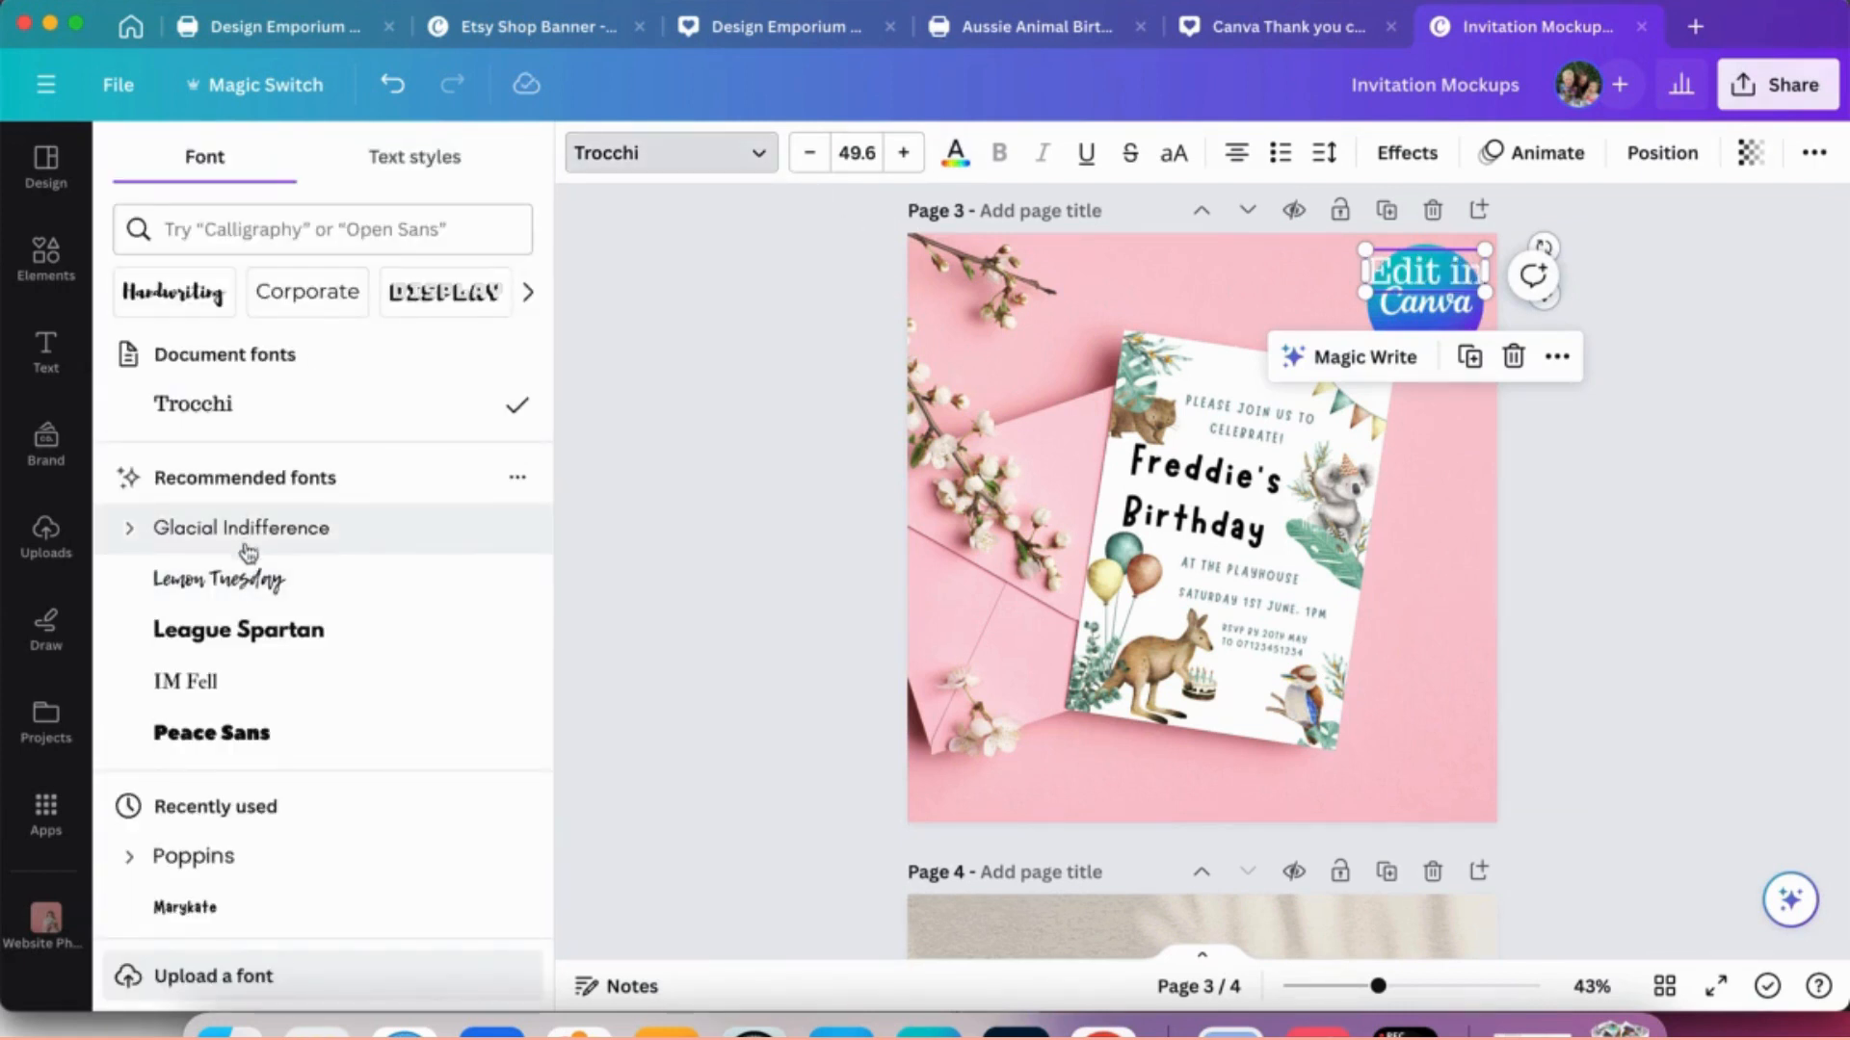
{"action": "left_click", "coordinate": [193, 857]}
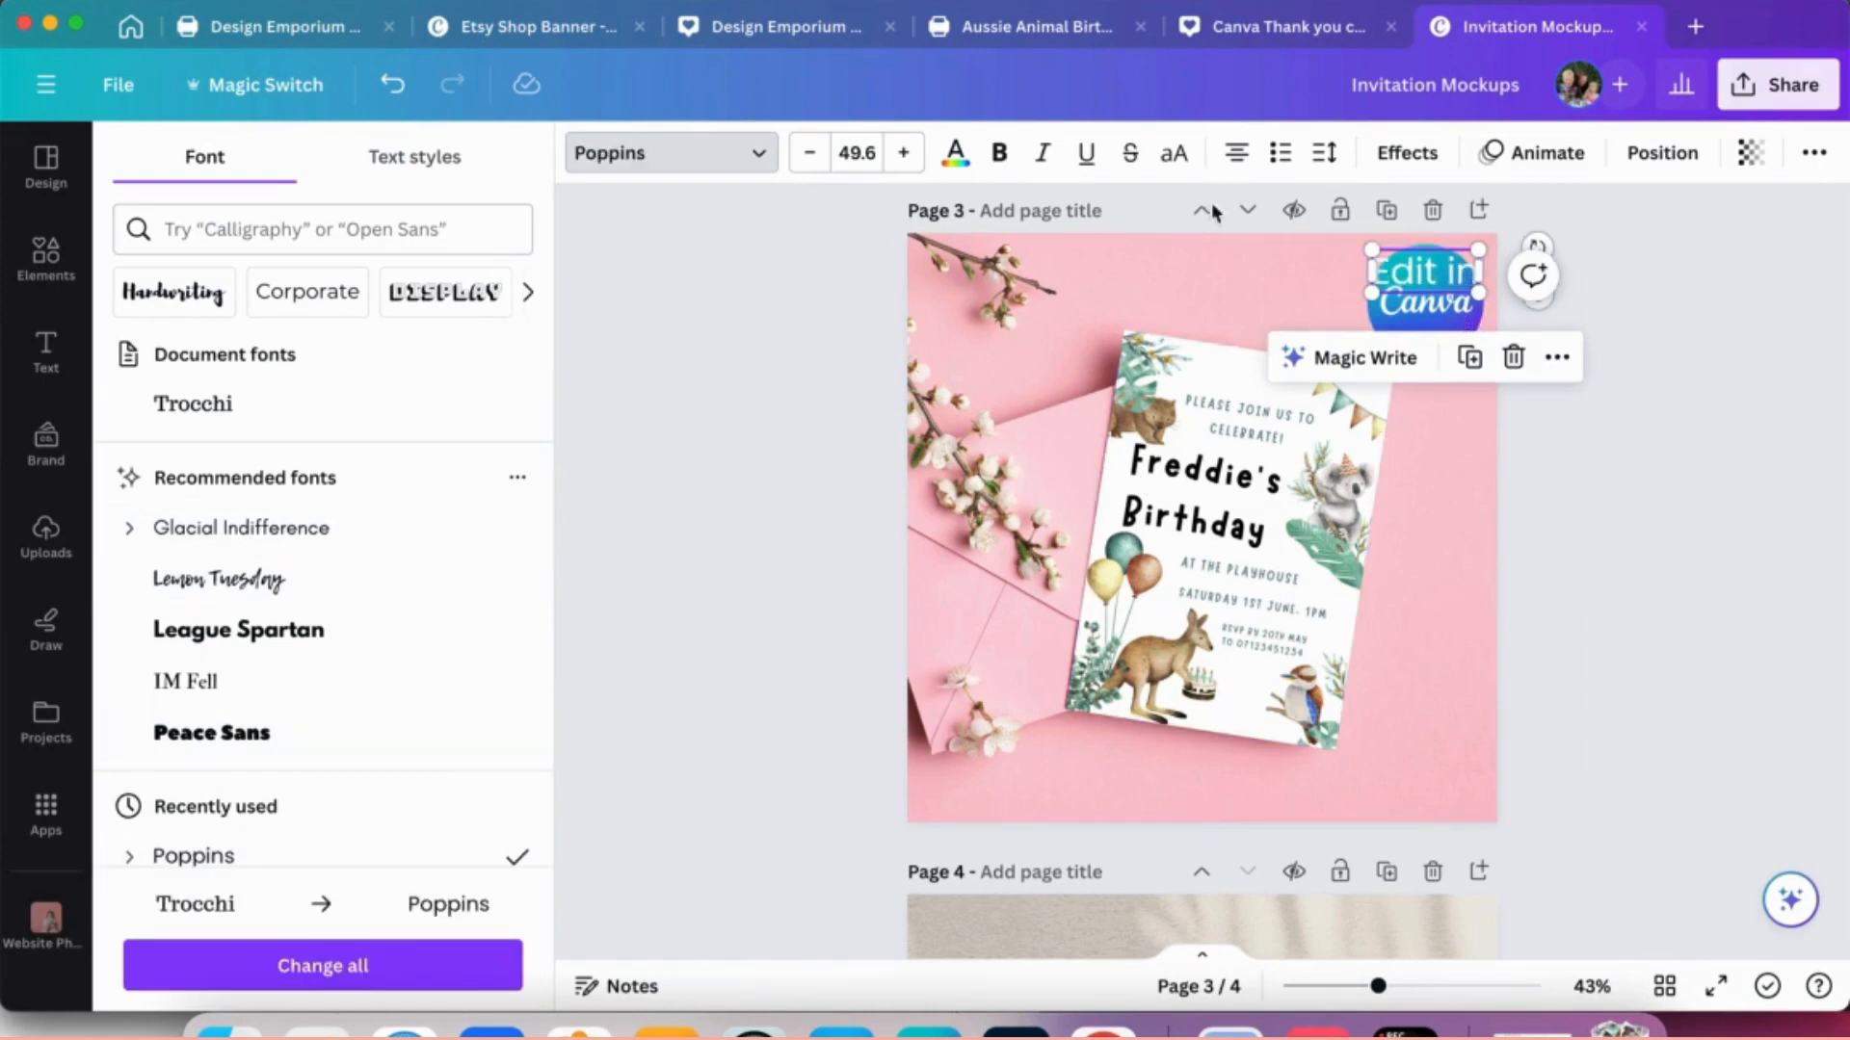
{"action": "left_click", "coordinate": [809, 152]}
{"action": "left_click", "coordinate": [809, 151]}
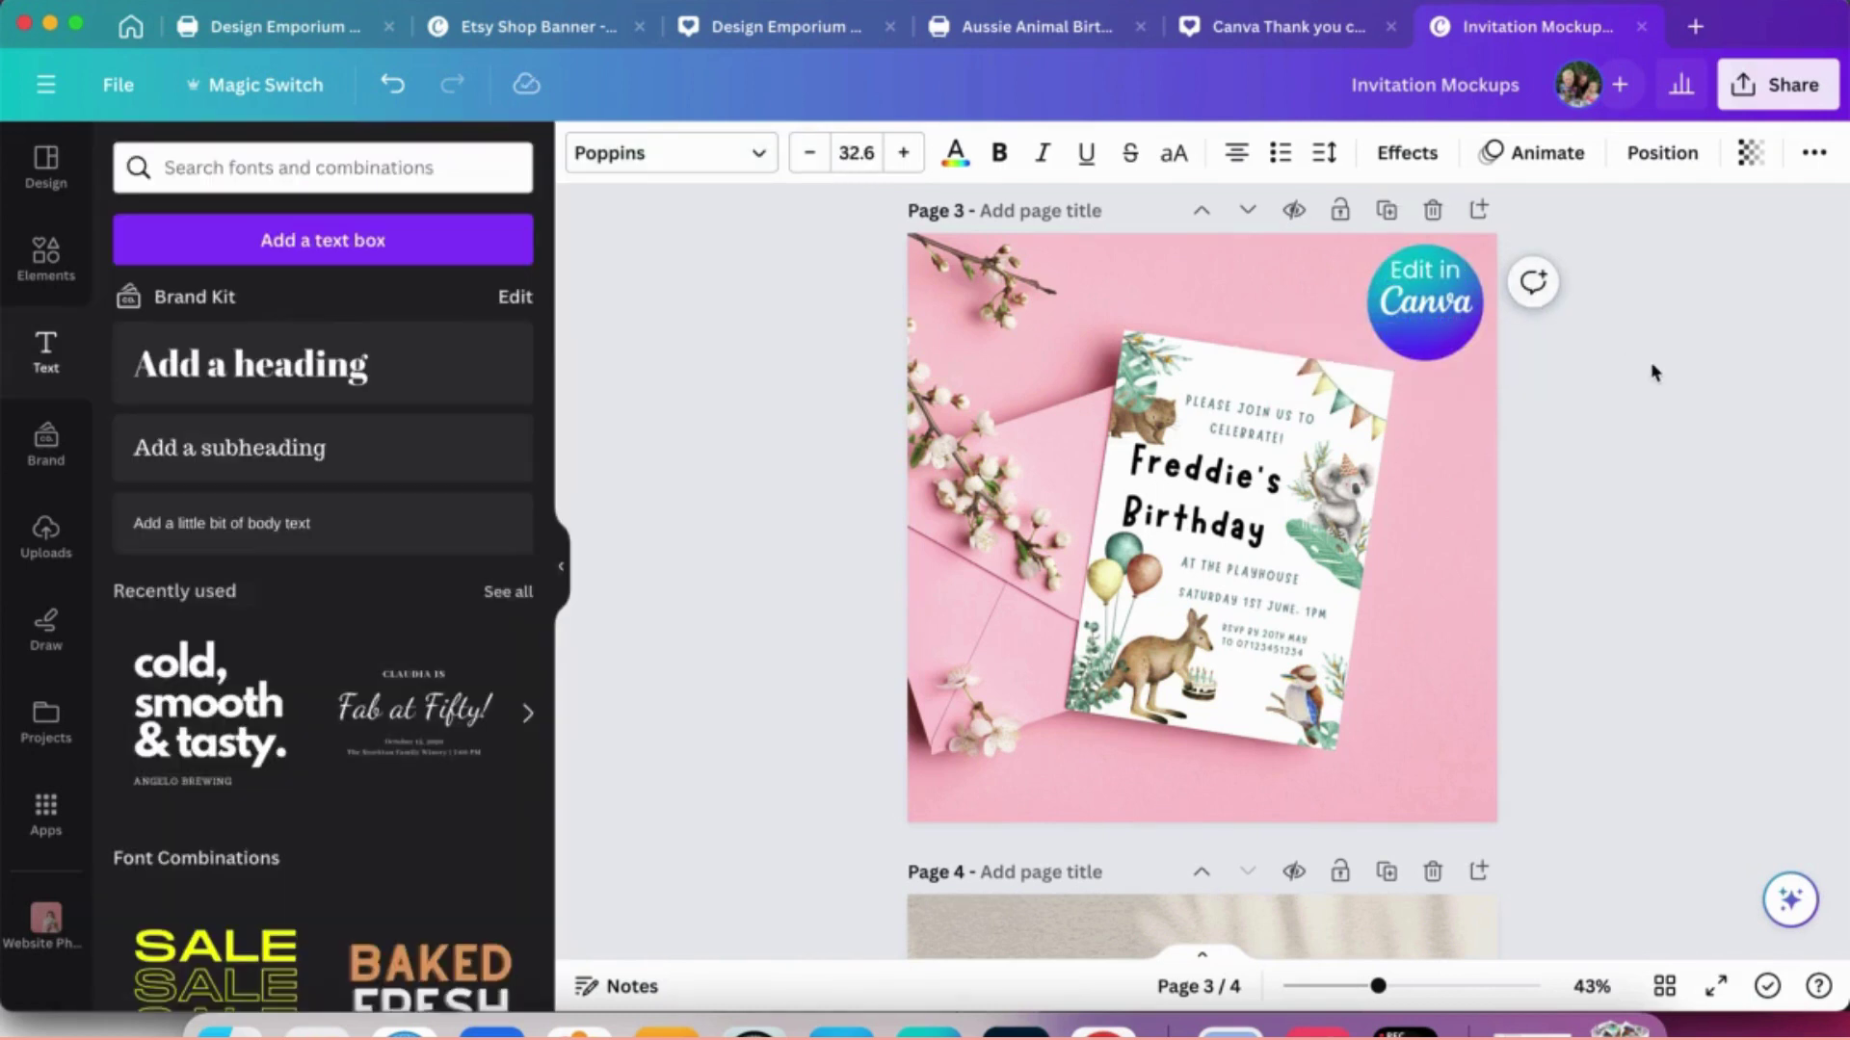
{"action": "left_click", "coordinate": [1653, 373]}
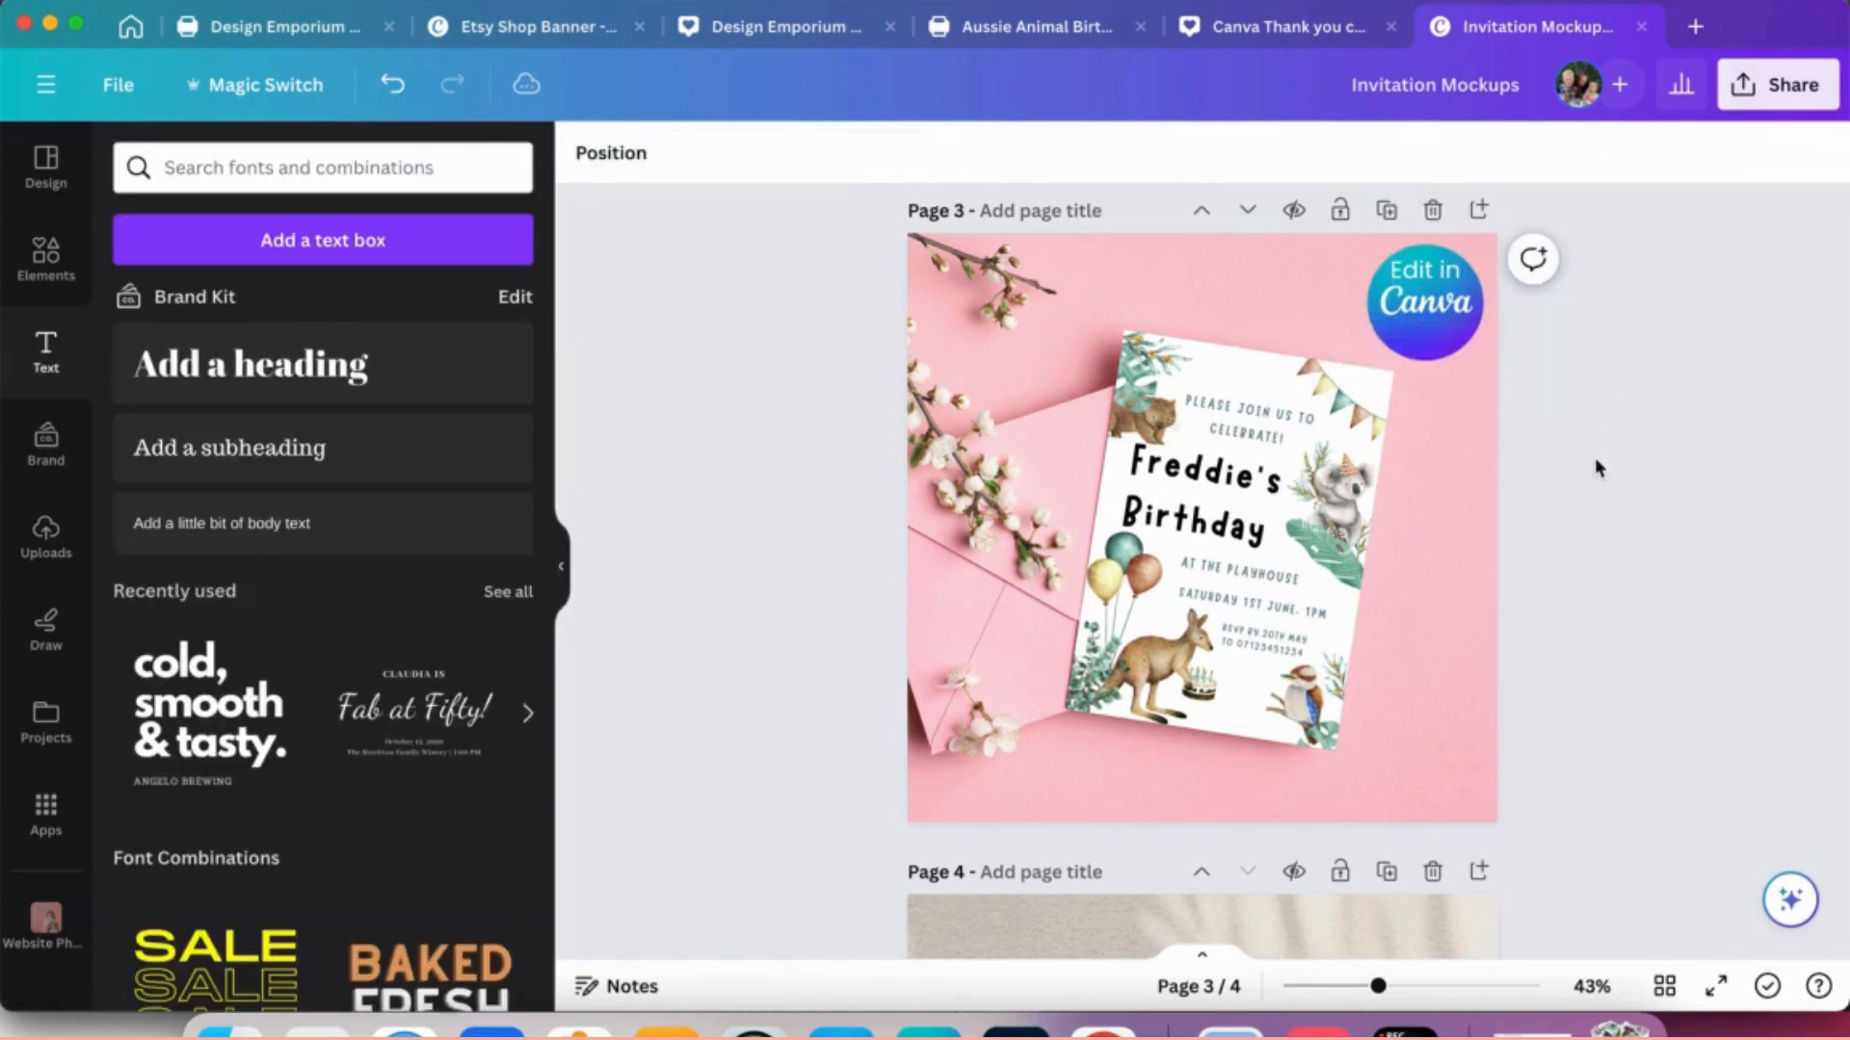
{"action": "scroll", "coordinate": [1592, 506], "scroll_direction": "up", "scroll_amount": 2}
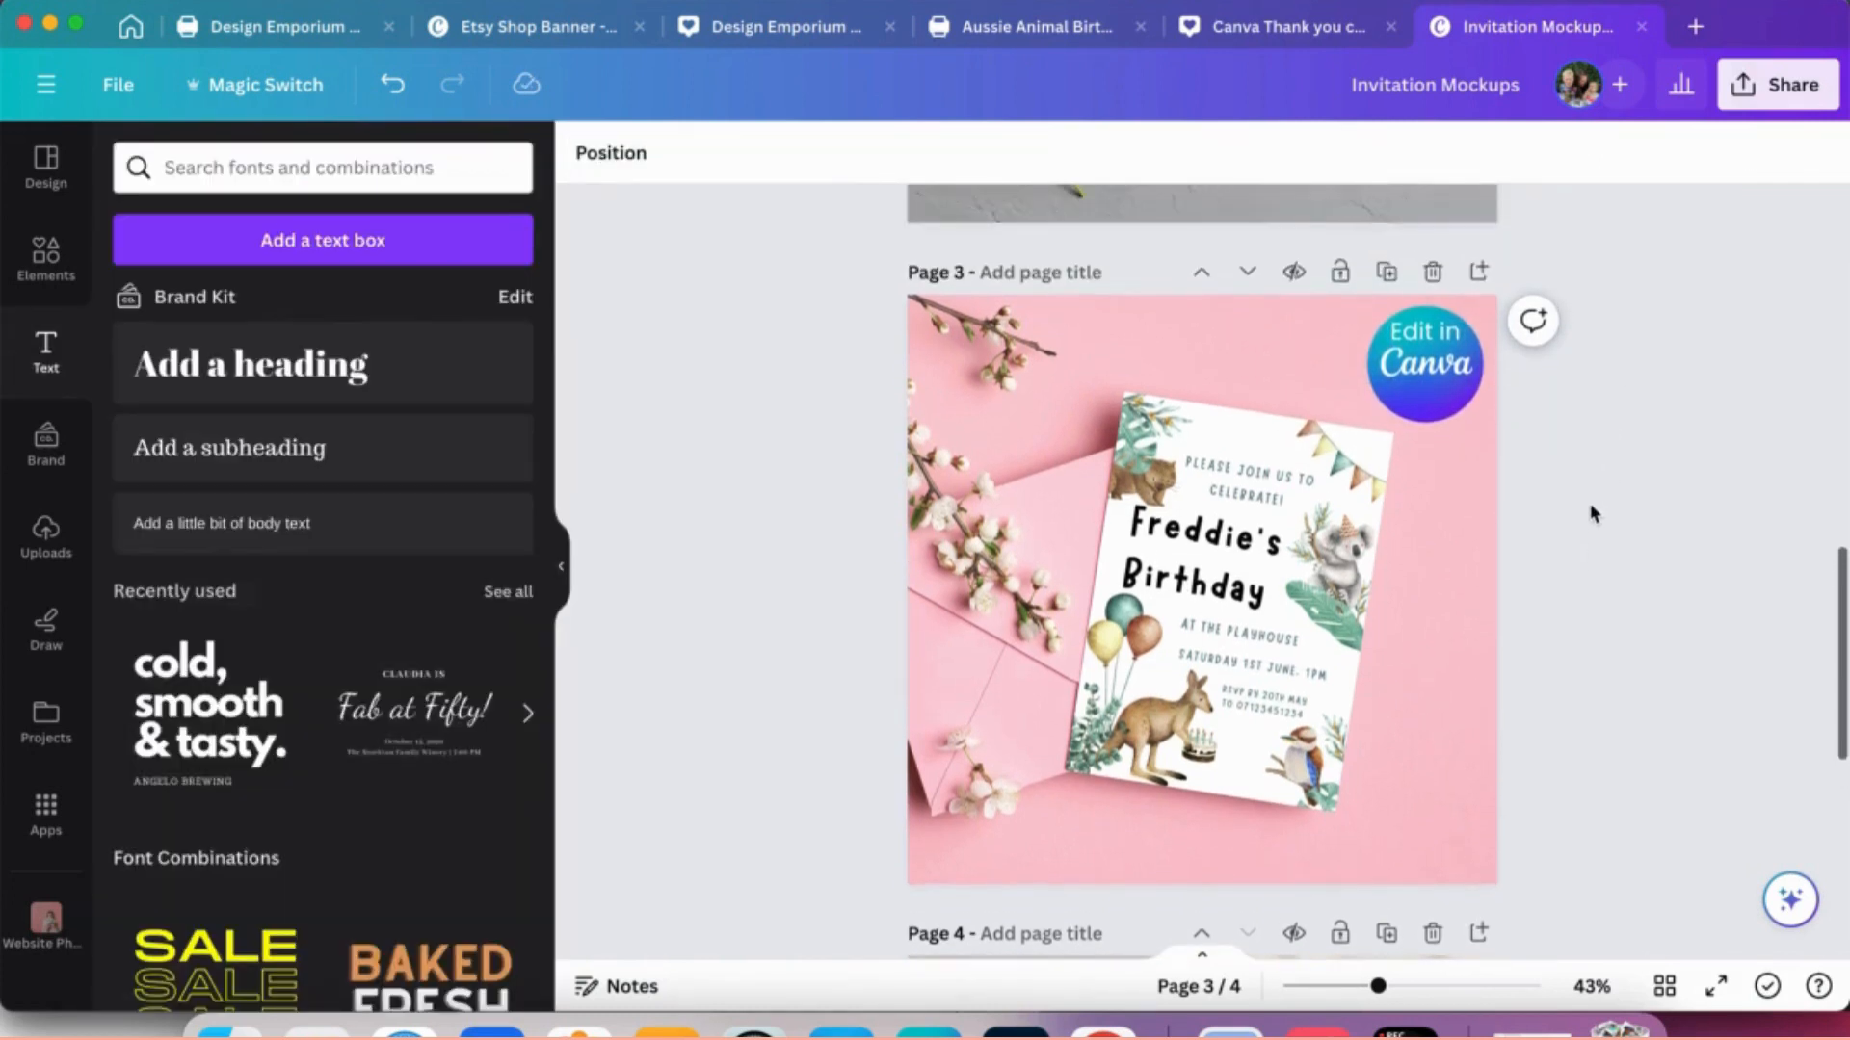
- In Share > Download, set the file type to JPG and narrow the page selection away from all pages
{"action": "left_click", "coordinate": [1790, 85]}
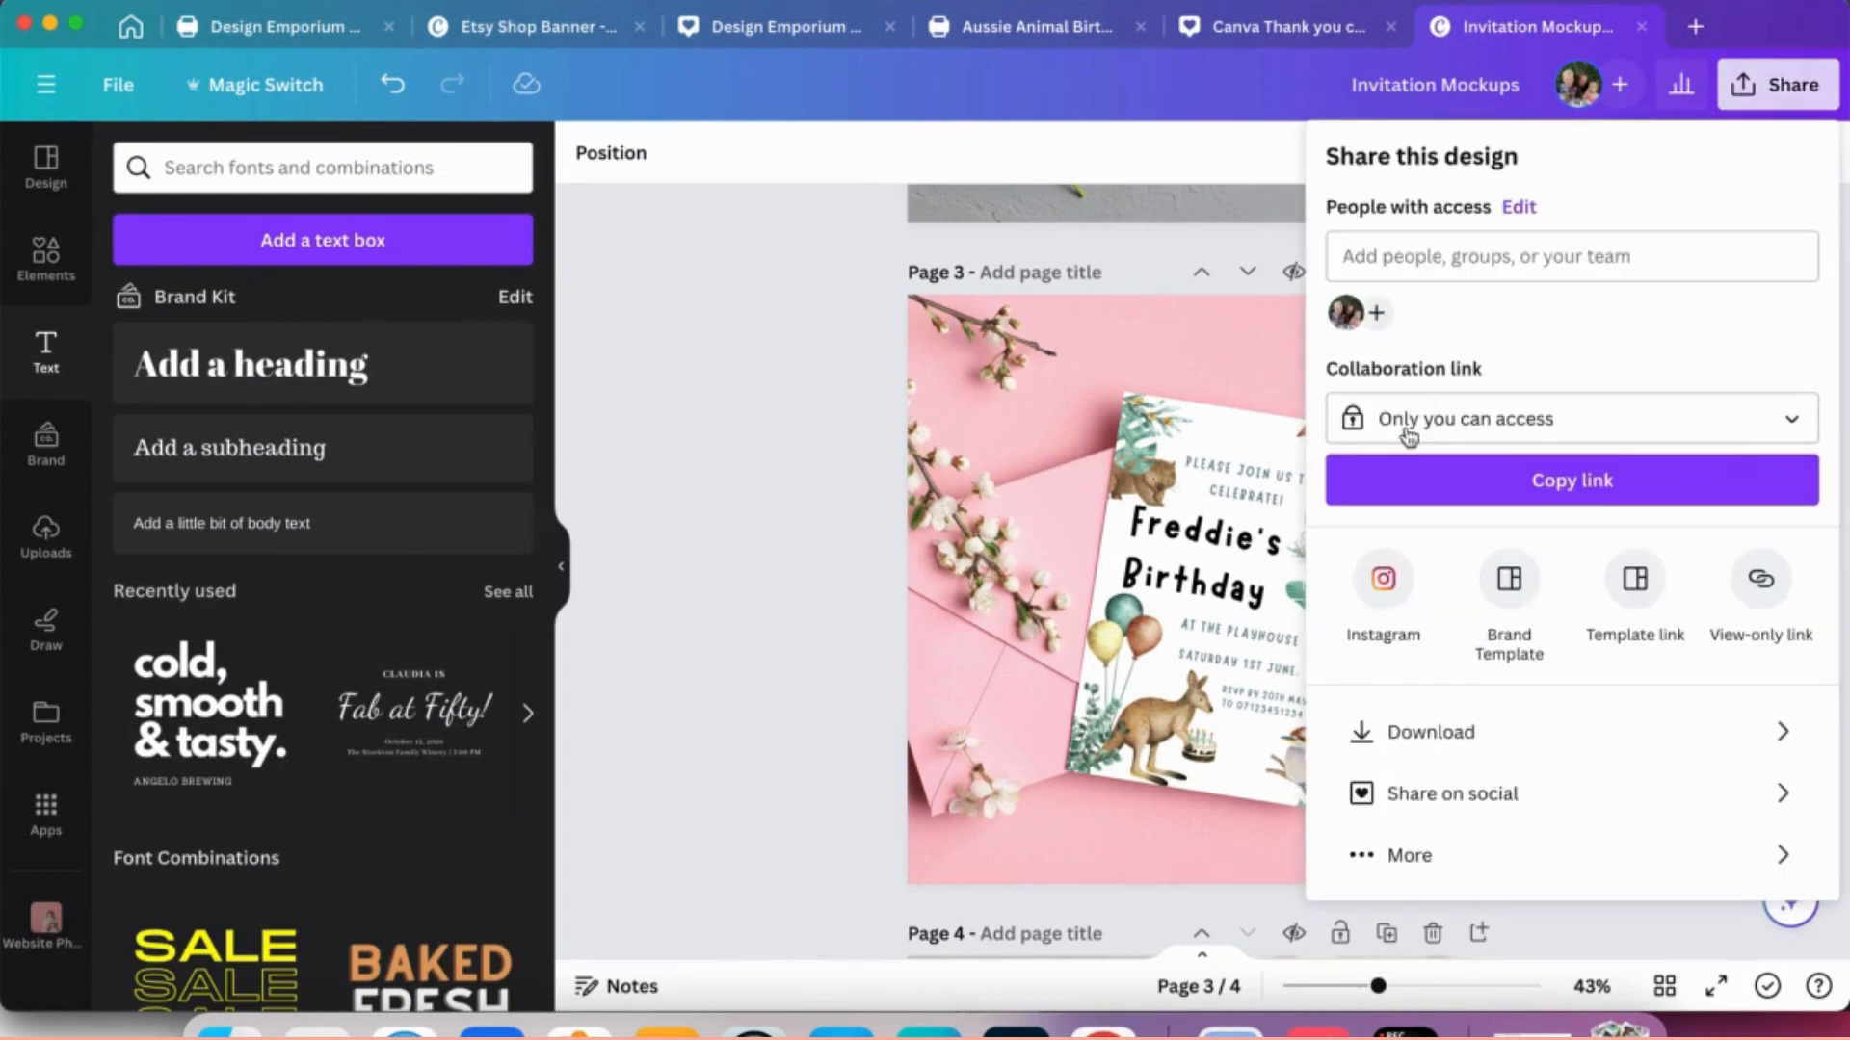
{"action": "left_click", "coordinate": [1424, 733]}
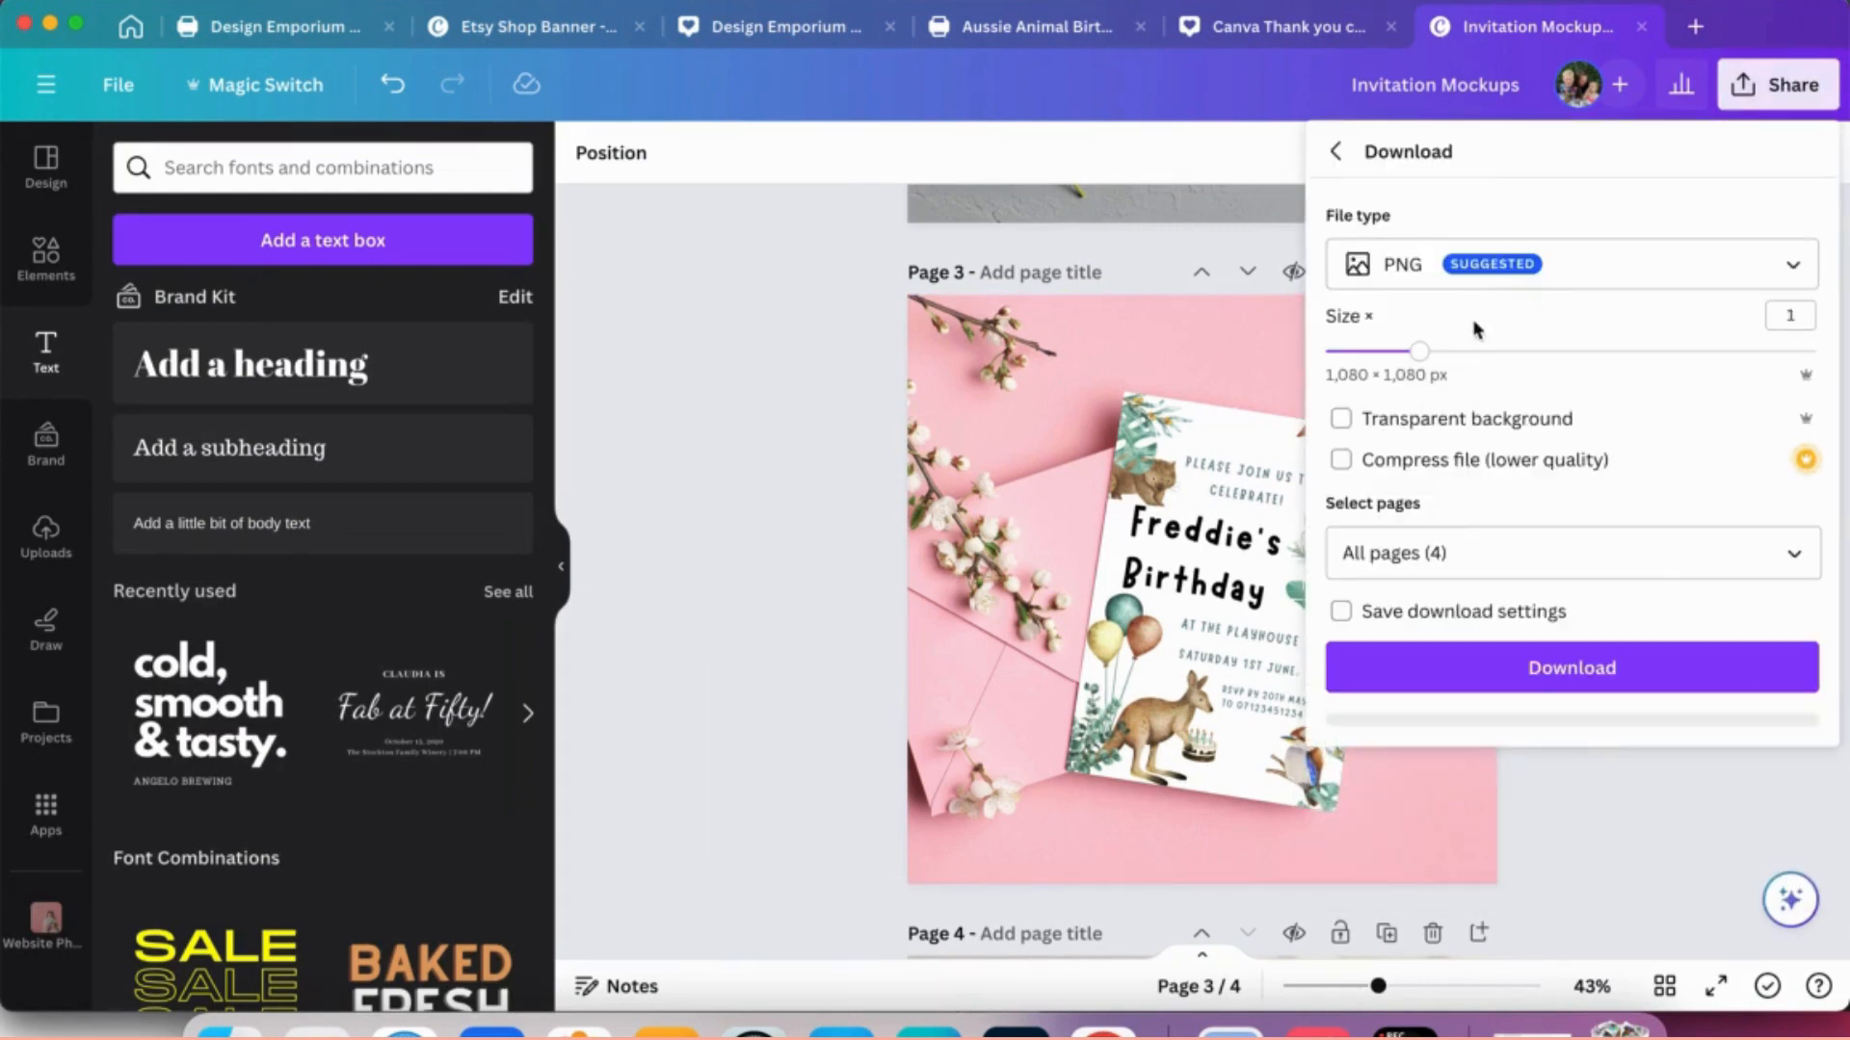
{"action": "left_click", "coordinate": [1518, 265]}
{"action": "left_click", "coordinate": [1423, 347]}
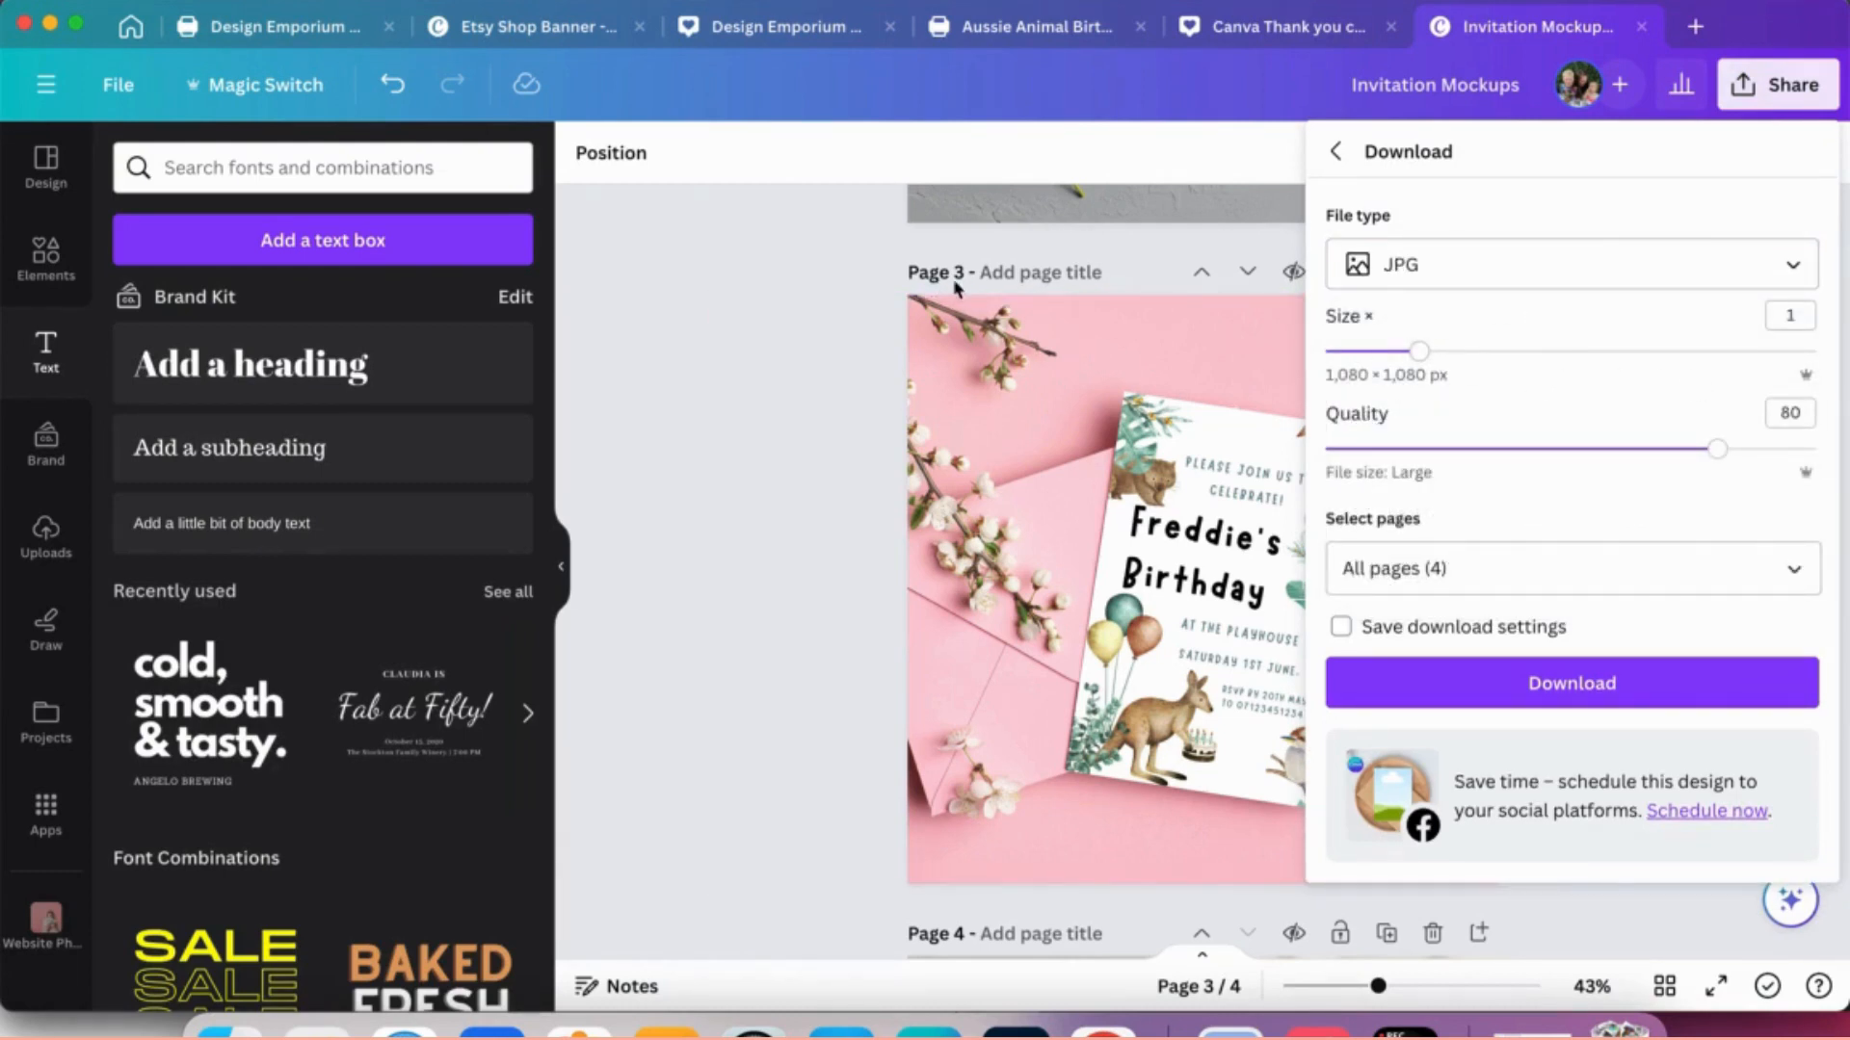
{"action": "left_click", "coordinate": [1442, 568]}
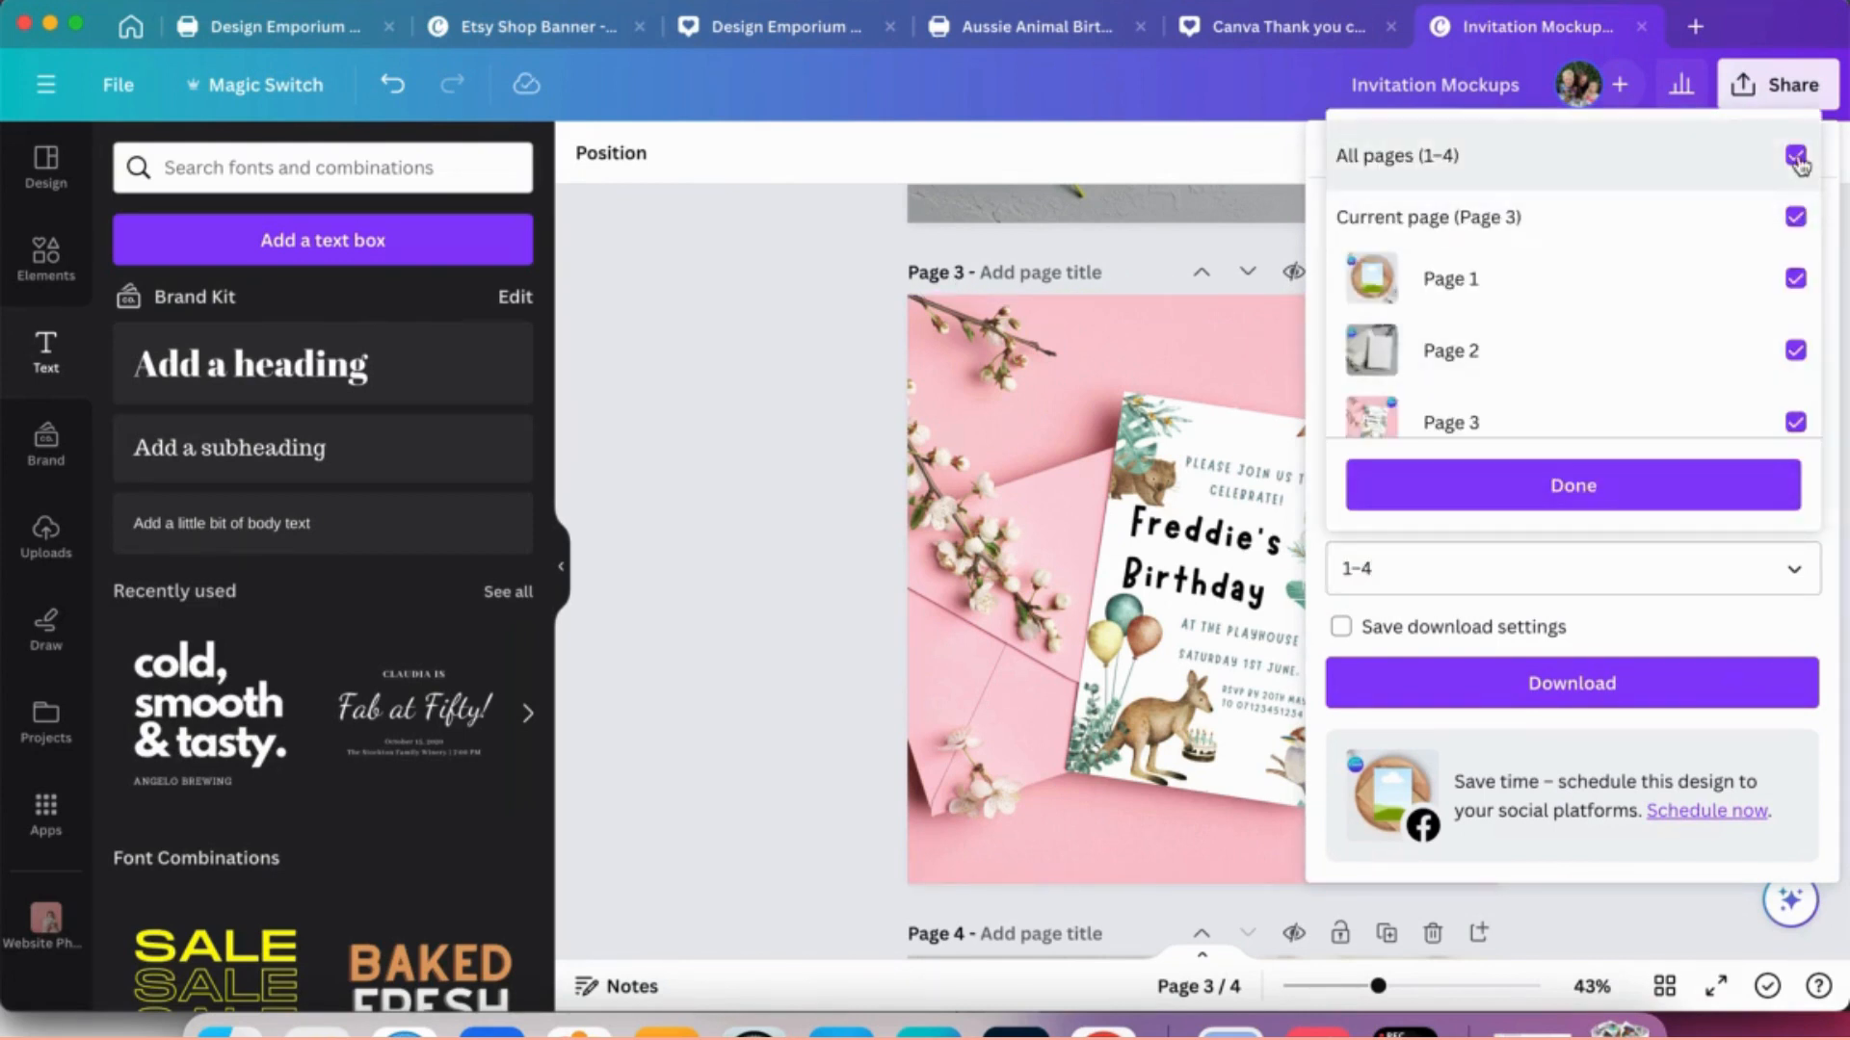
{"action": "left_click", "coordinate": [1795, 217]}
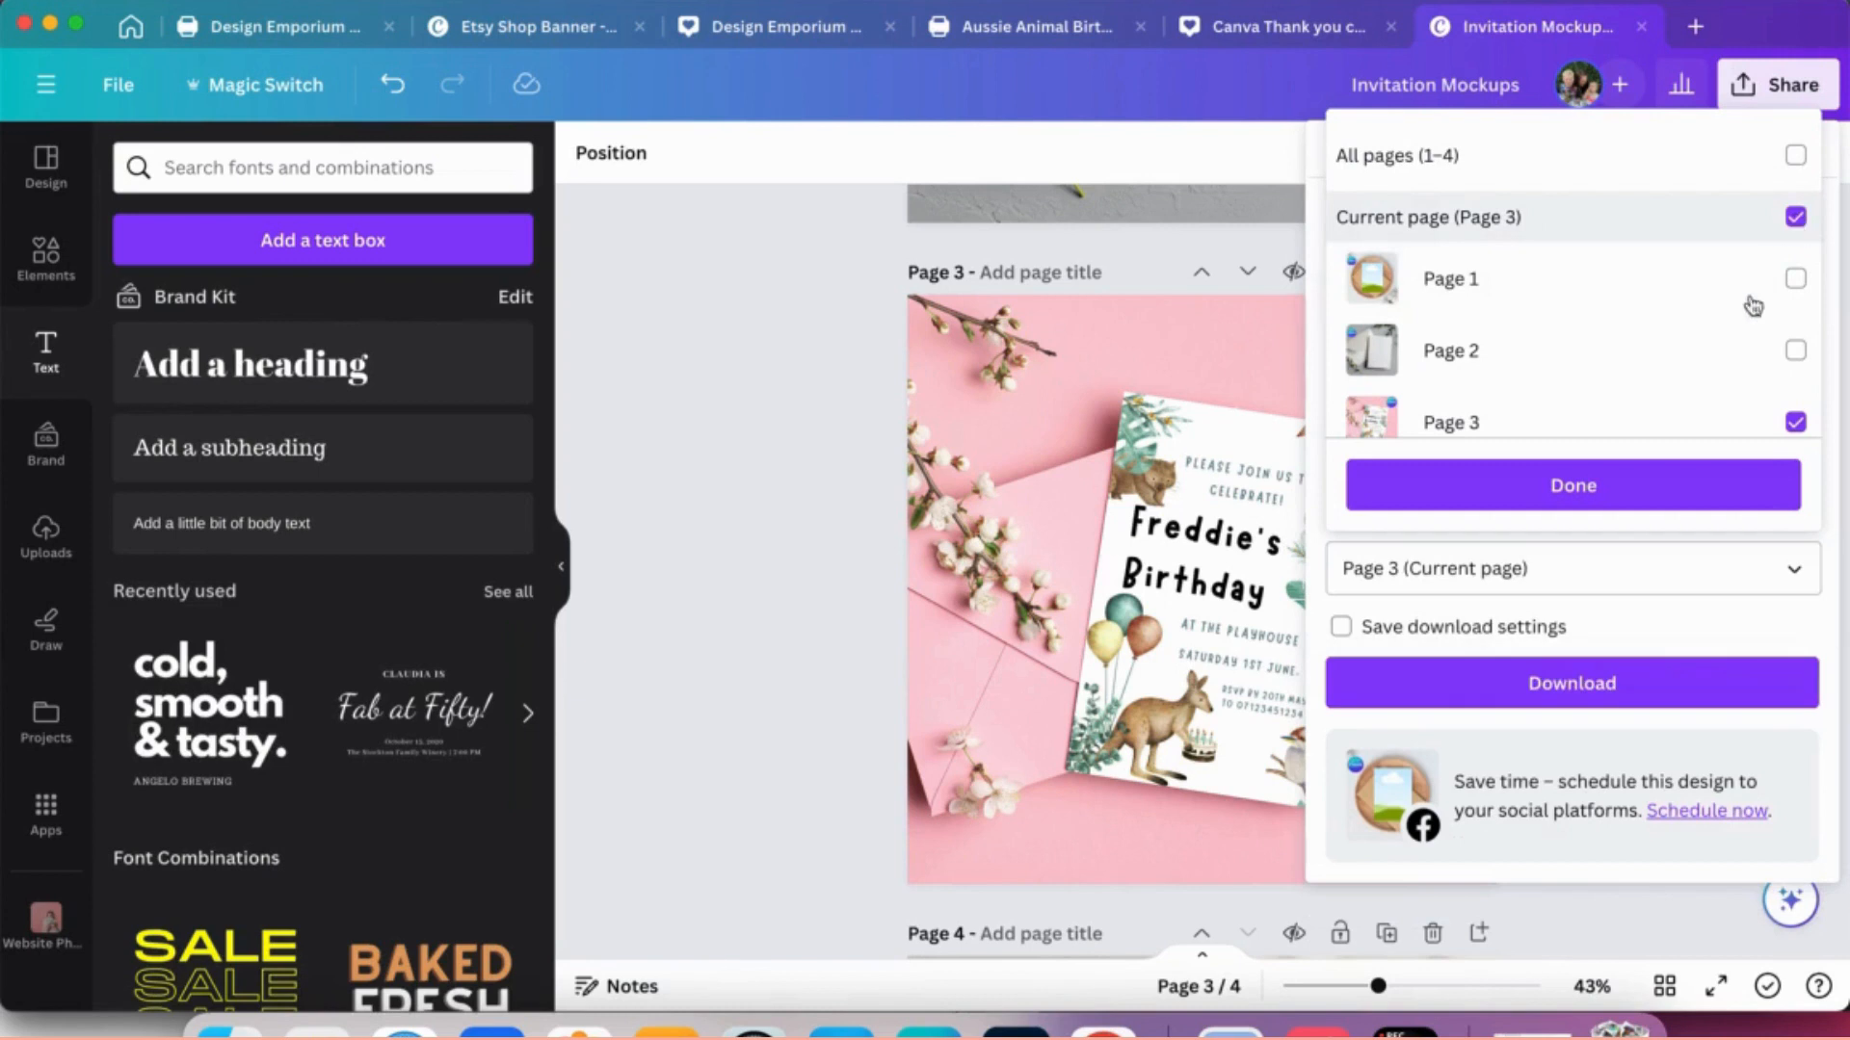